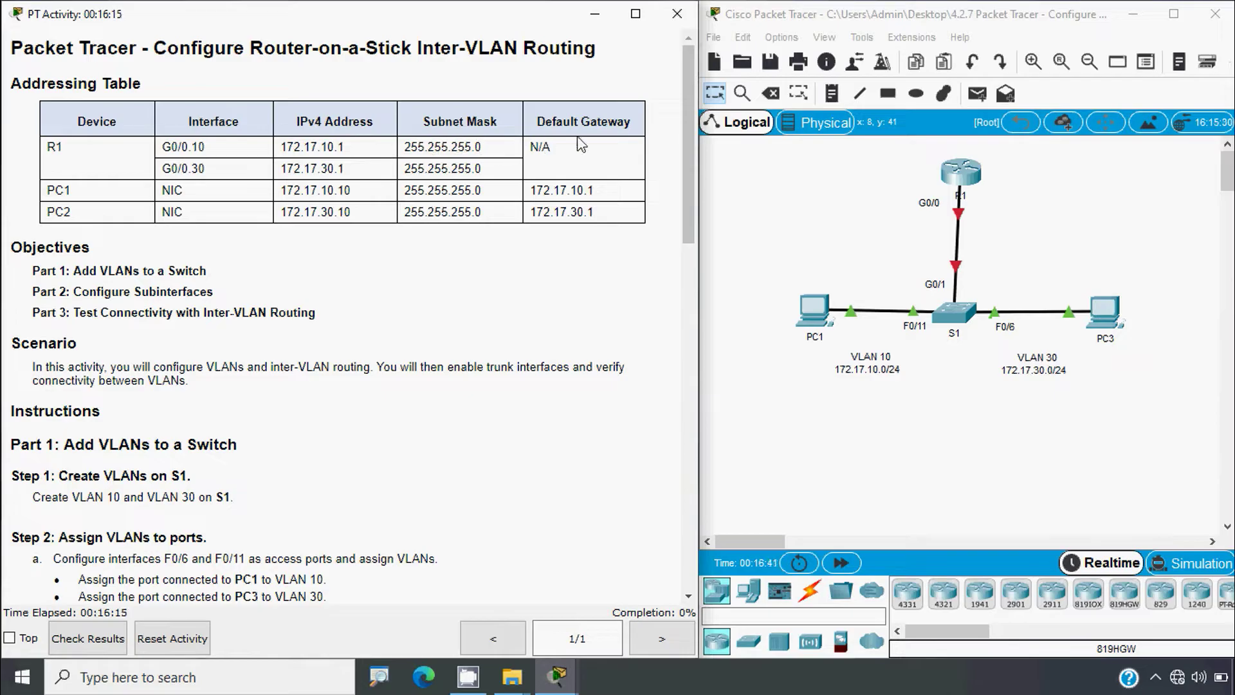
- Open switch S1's command line and enter global configuration mode with enable and conf t
scroll(75, 311, down, 1)
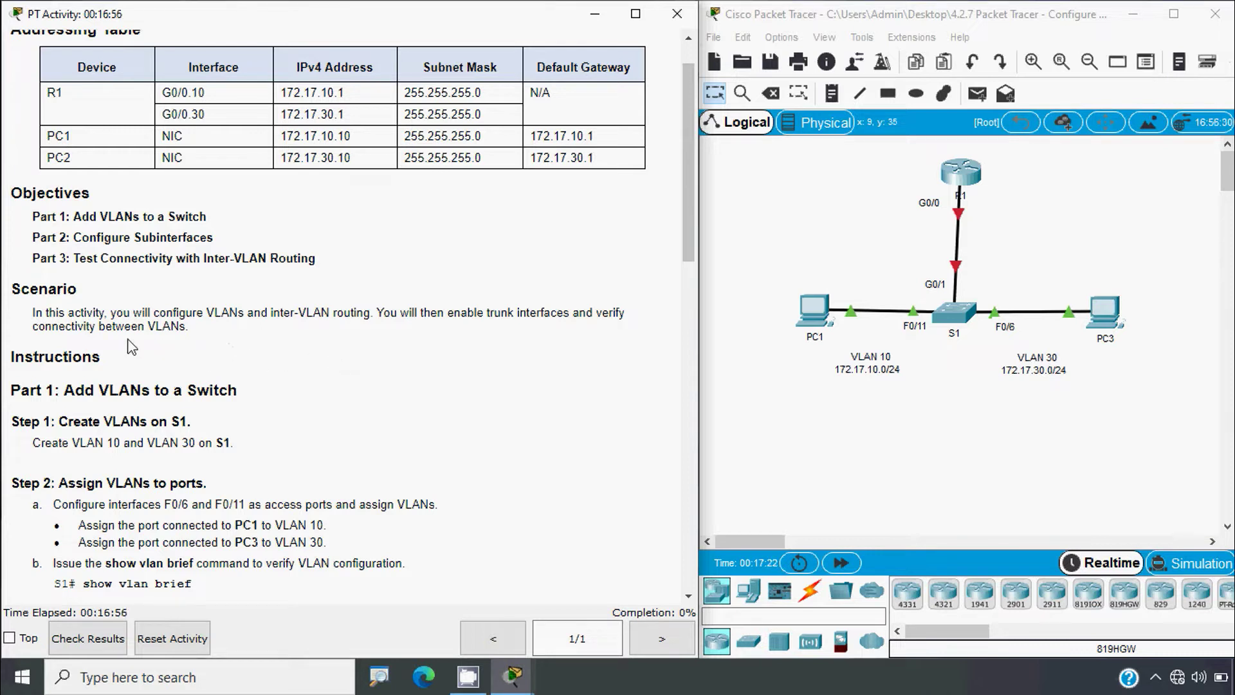
scroll(206, 358, down, 1)
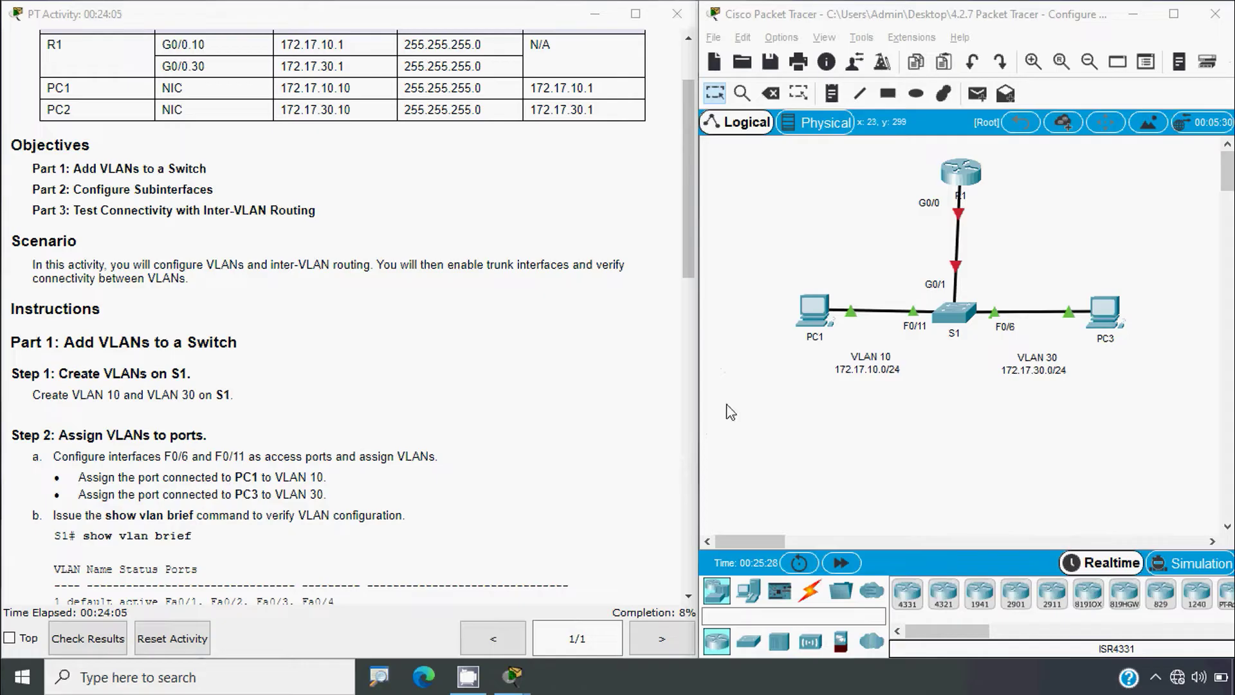
click(951, 322)
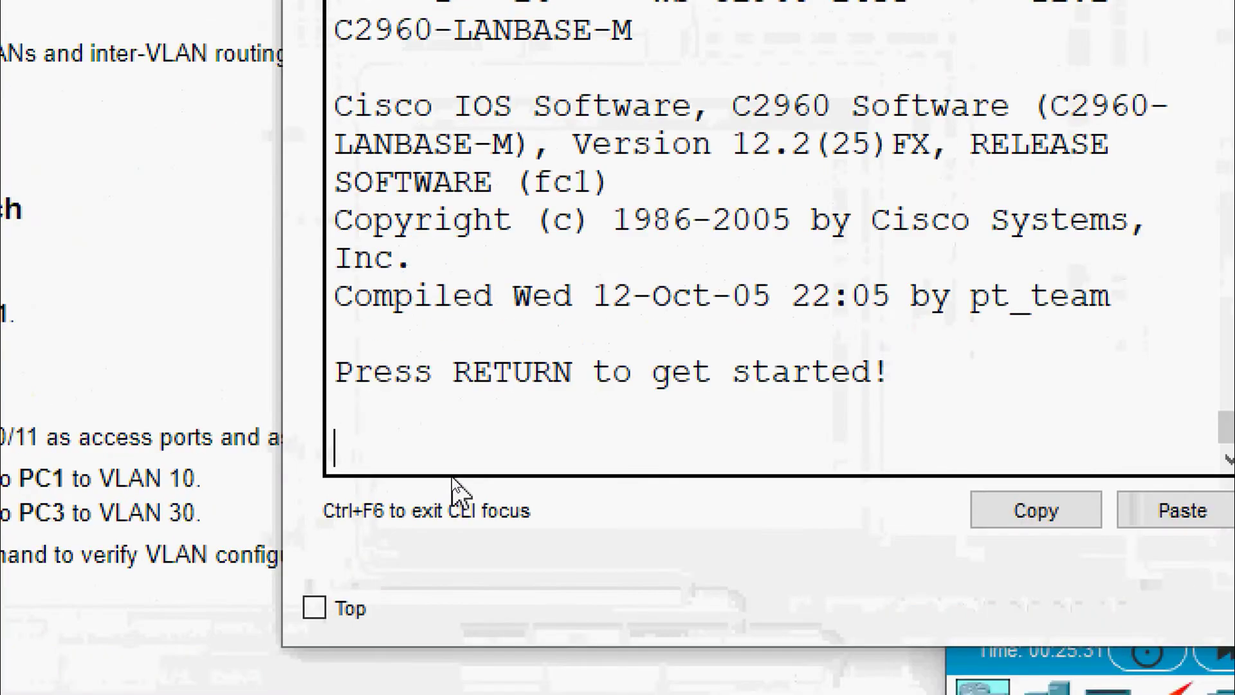
key(Return)
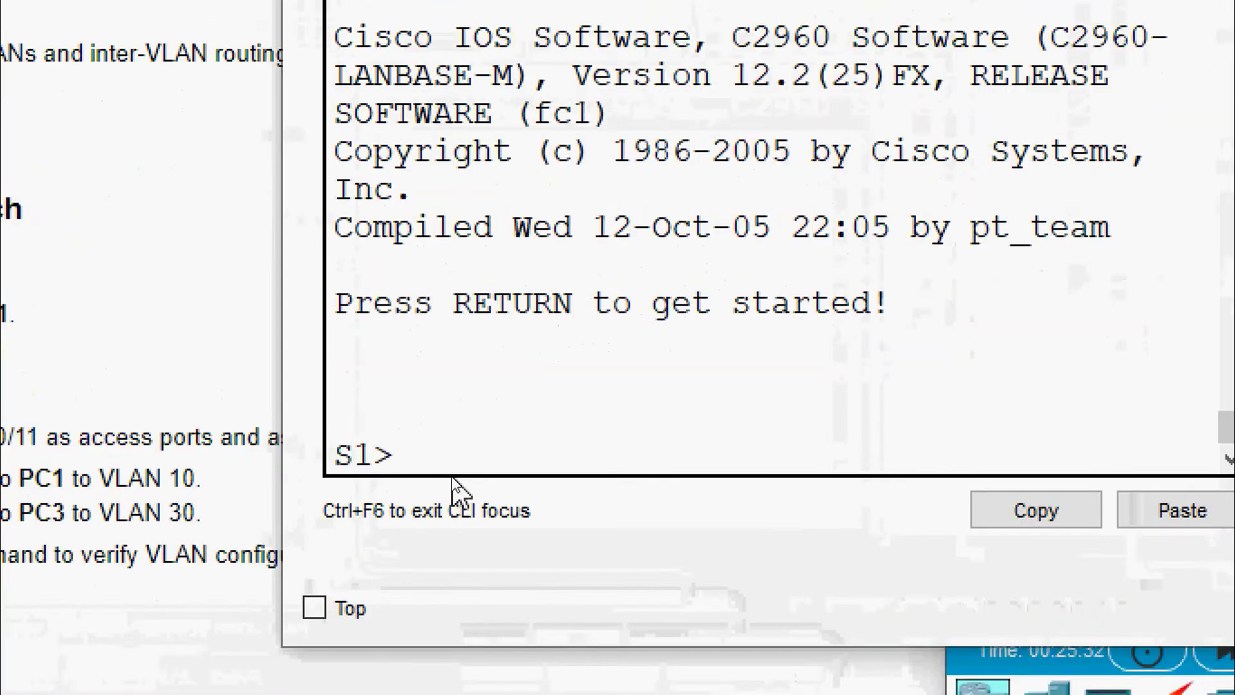
text(ebab l)
key(BackSpace)
key(BackSpace)
key(BackSpace)
key(BackSpace)
key(BackSpace)
text(nable)
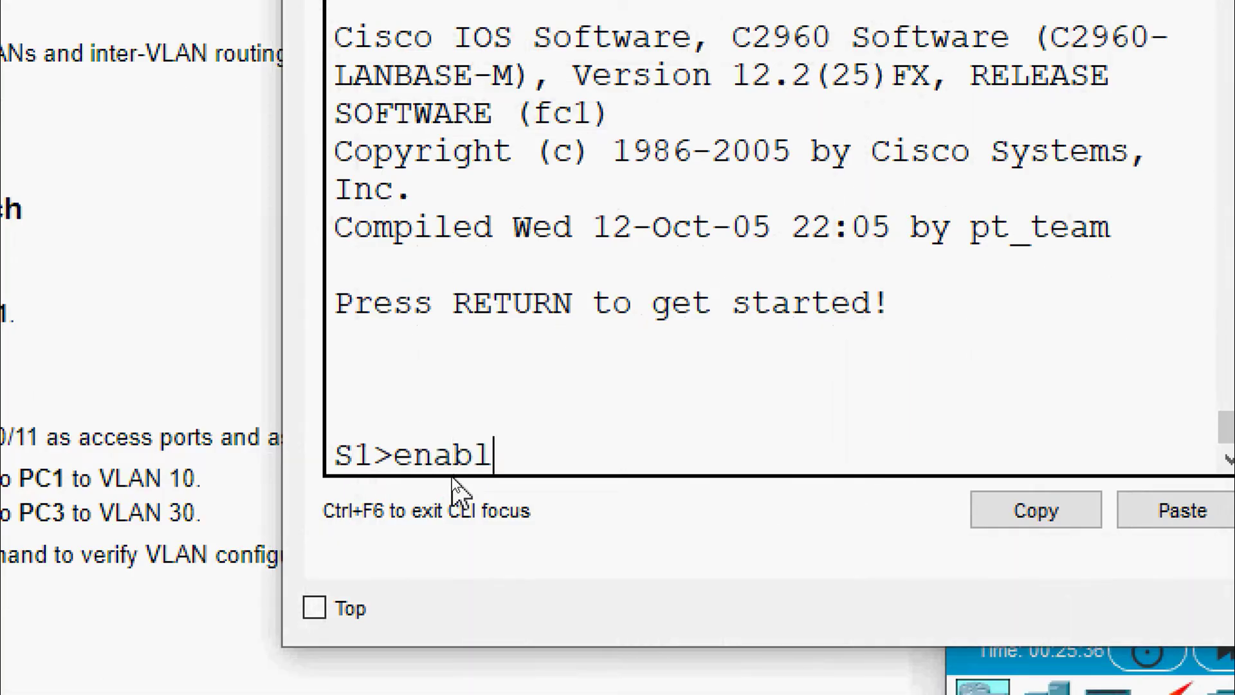
key(Return)
text(conf t)
key(Return)
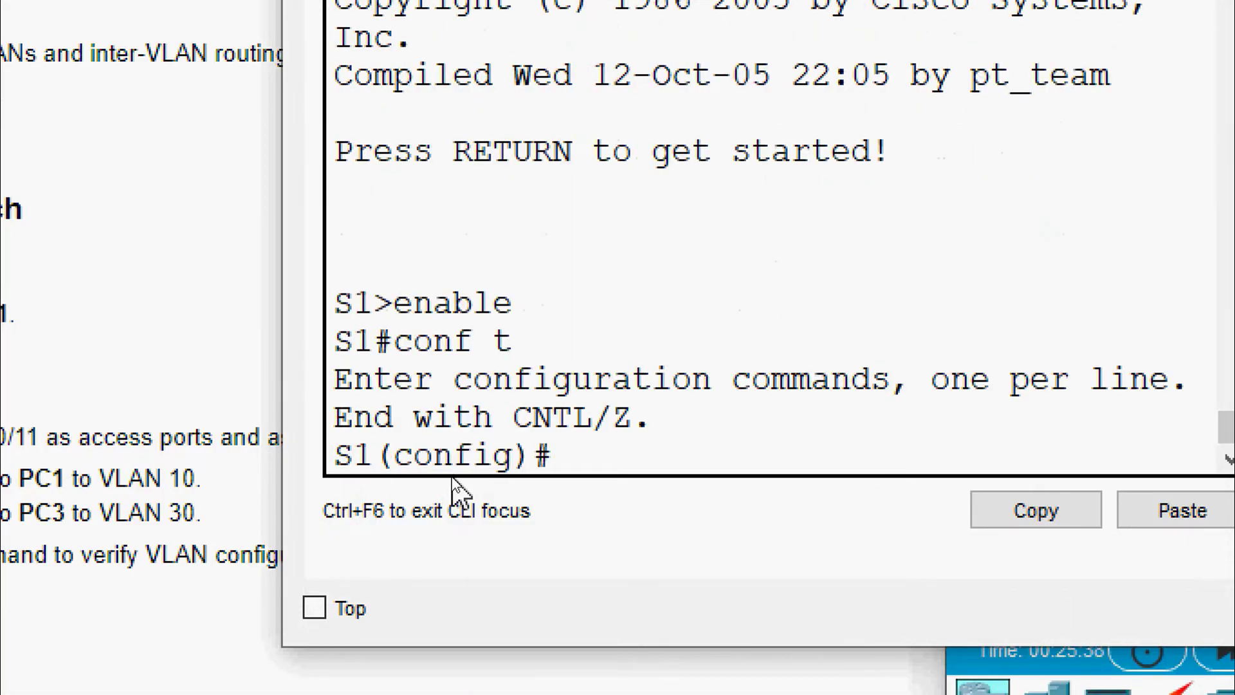
- Create VLAN 10 and VLAN 30 on S1, and return to privileged EXEC mode
text(vlan 10)
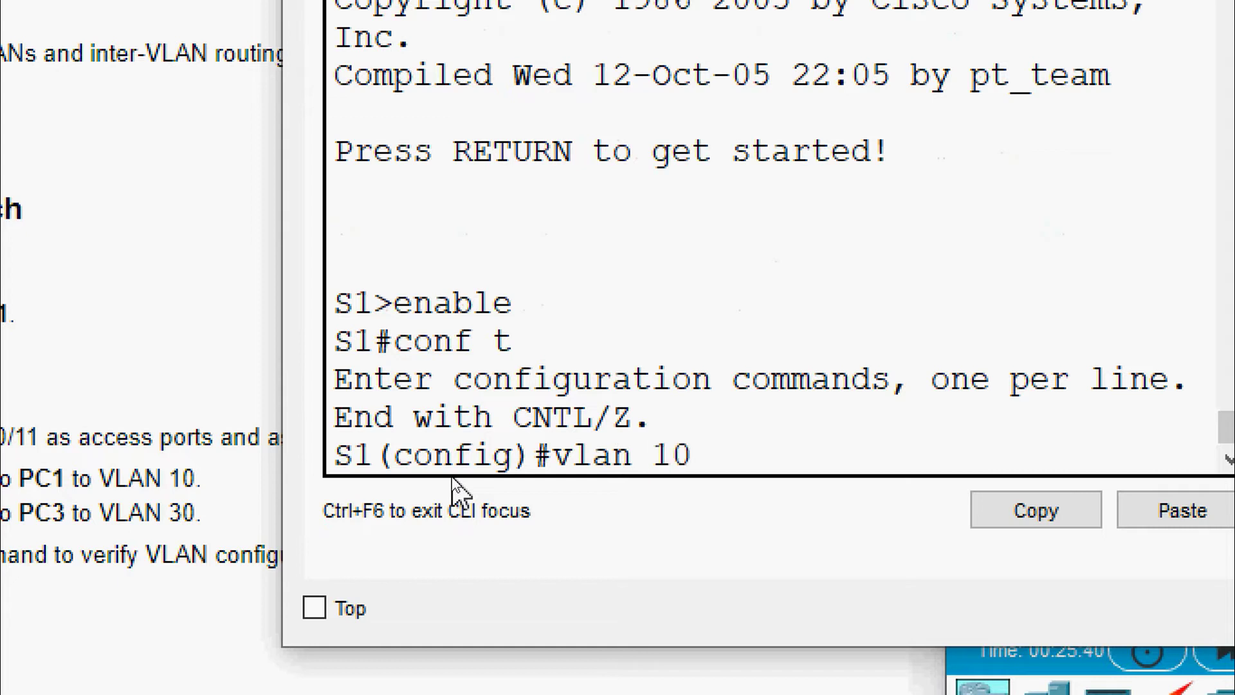
key(Return)
text(vlan )
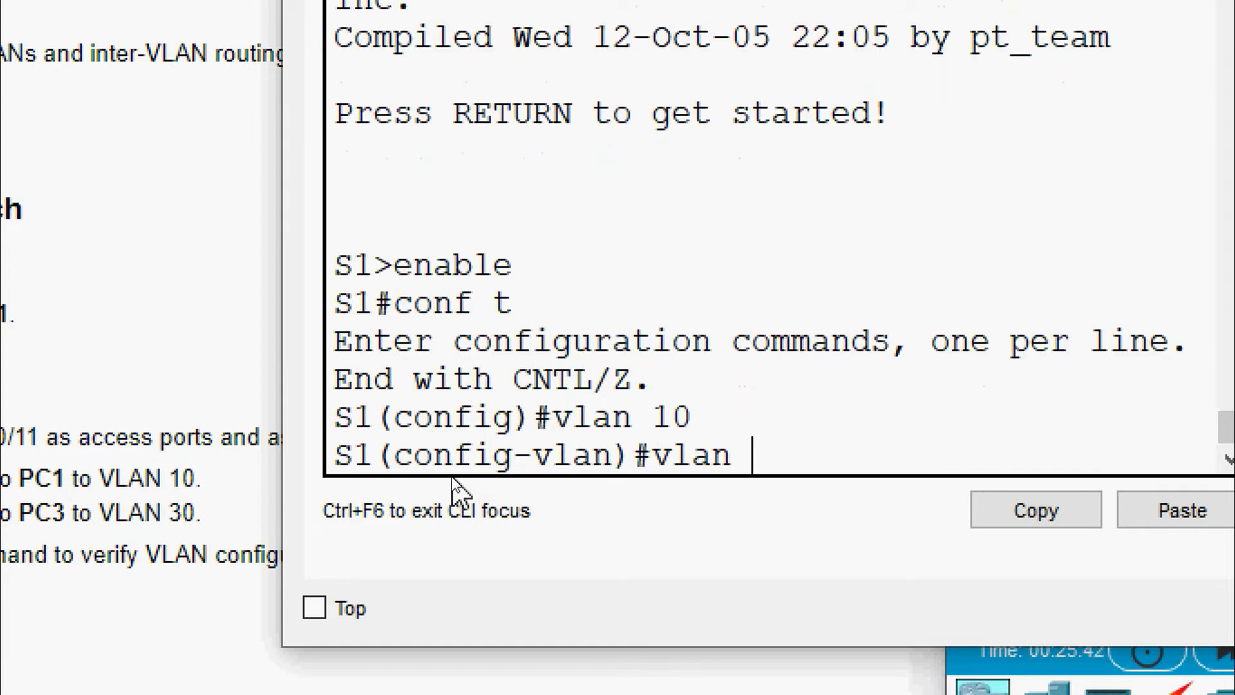
text(30)
key(Return)
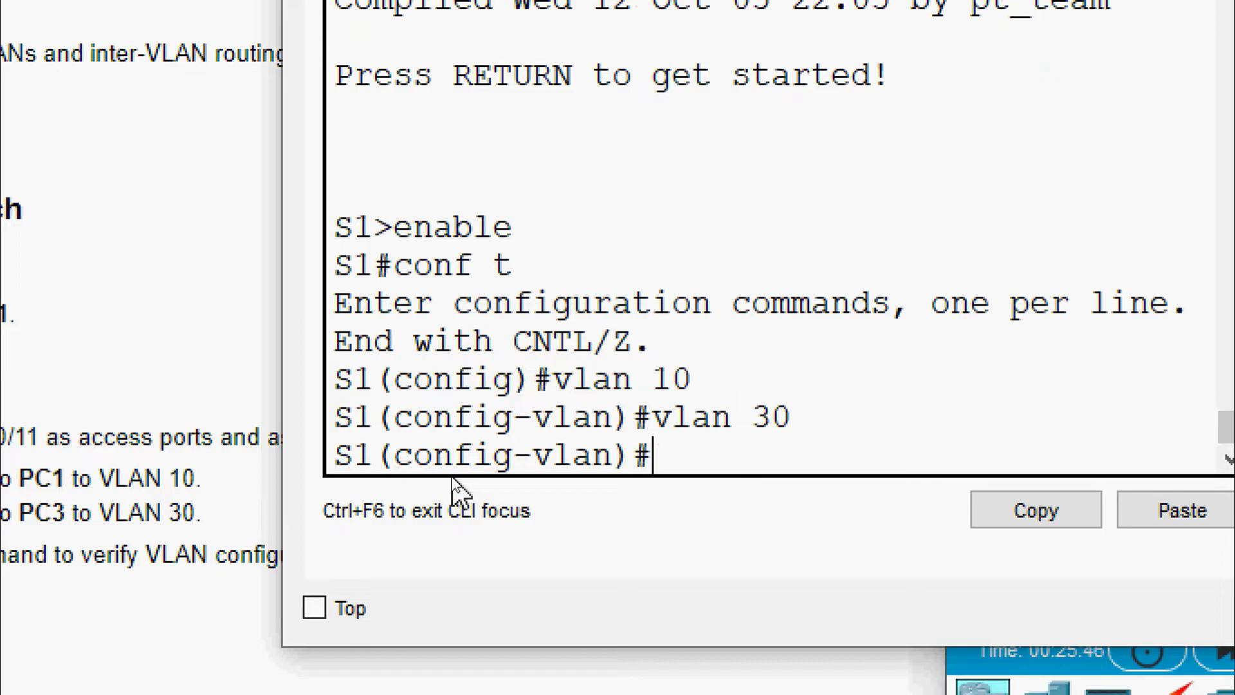
key(ctrl+z)
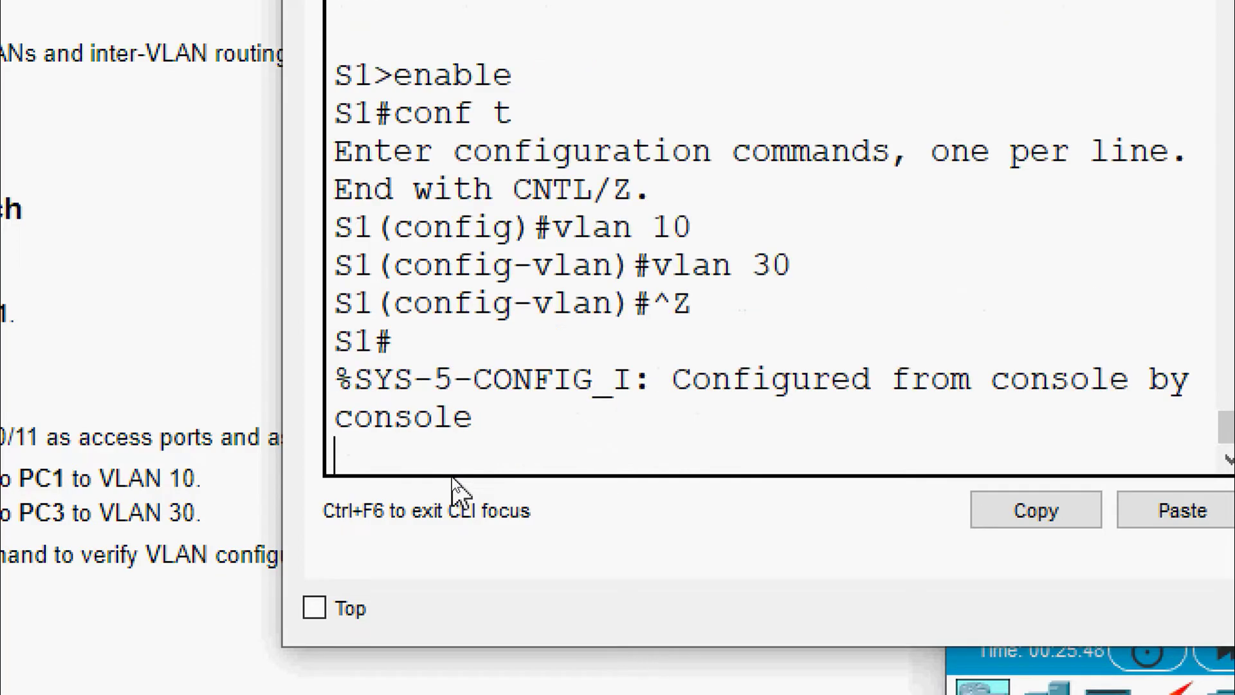
- Run show vlan brief on S1, examine the VLAN 10 and VLAN 30 entries in the widened console, and close it
key(Return)
text(show)
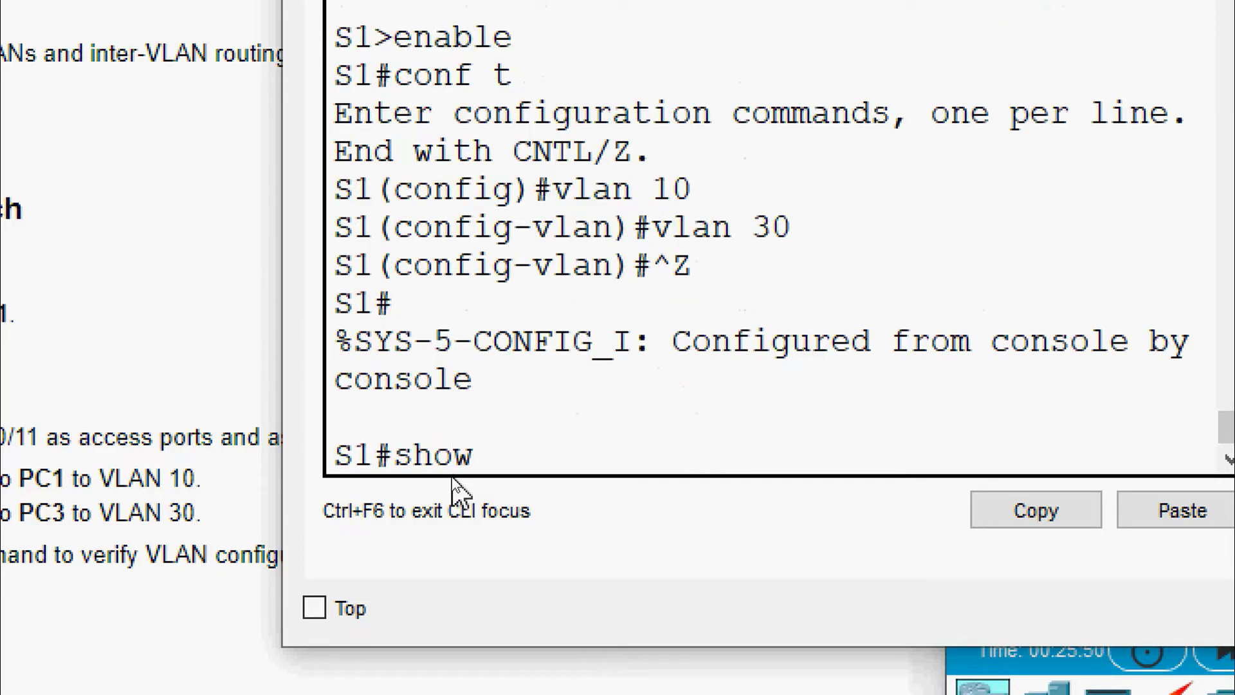
text( vlan brief)
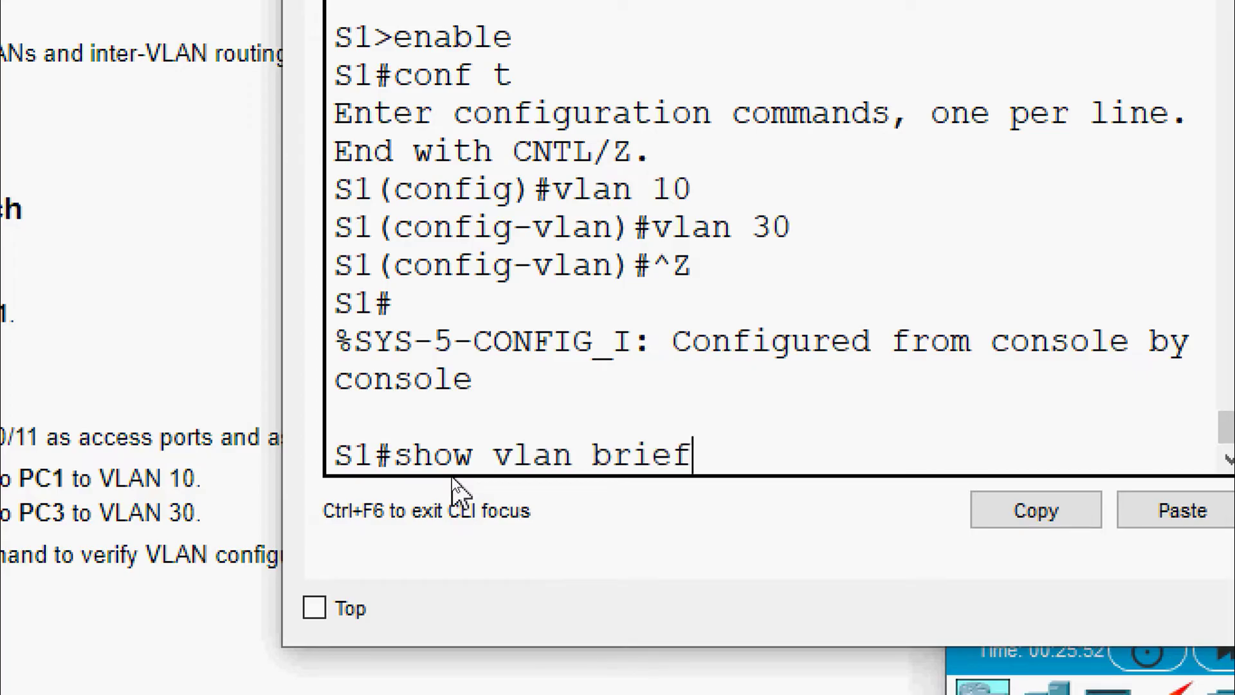
key(Return)
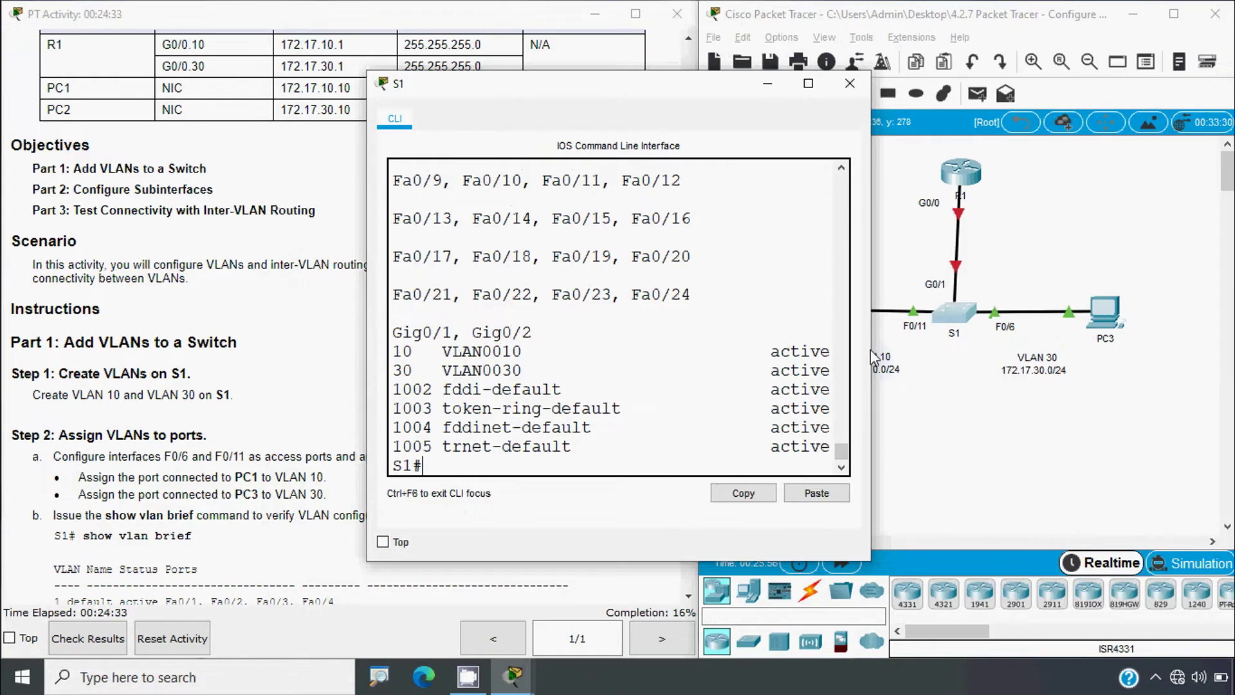
drag(870, 349, 1188, 376)
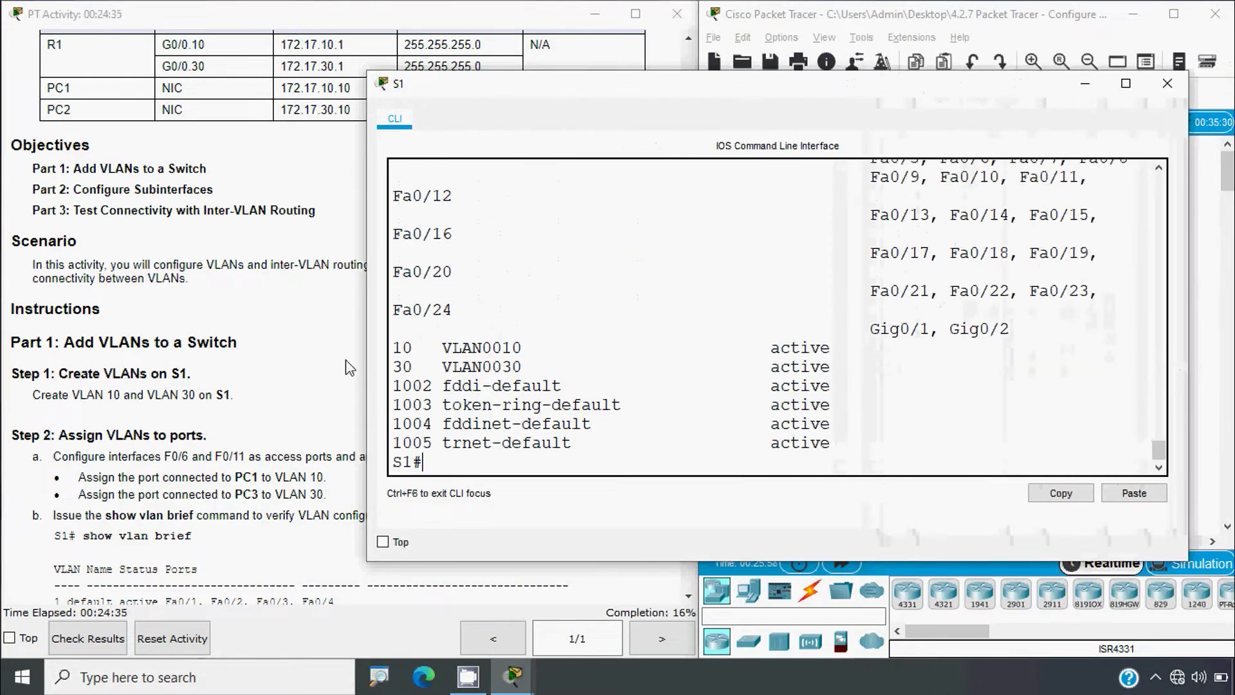
drag(364, 358, 627, 372)
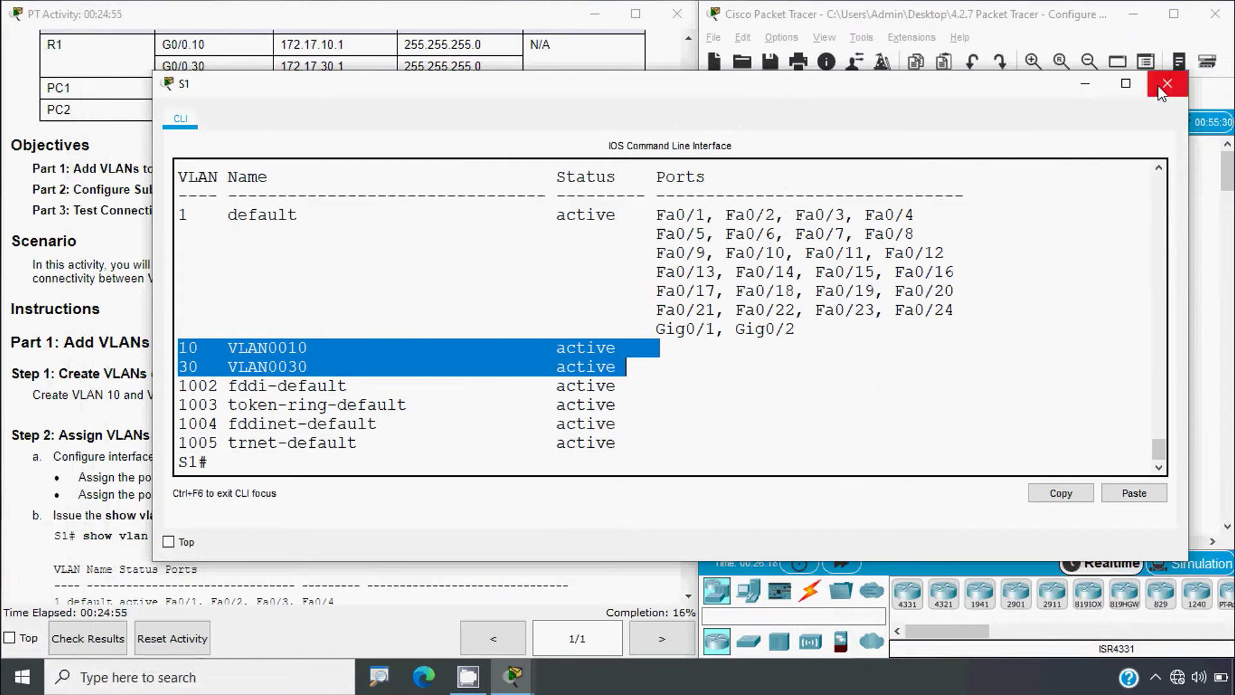
click(1165, 83)
- Reopen S1's command line and enter interface configuration mode for fastEthernet 0/11
scroll(55, 319, down, 3)
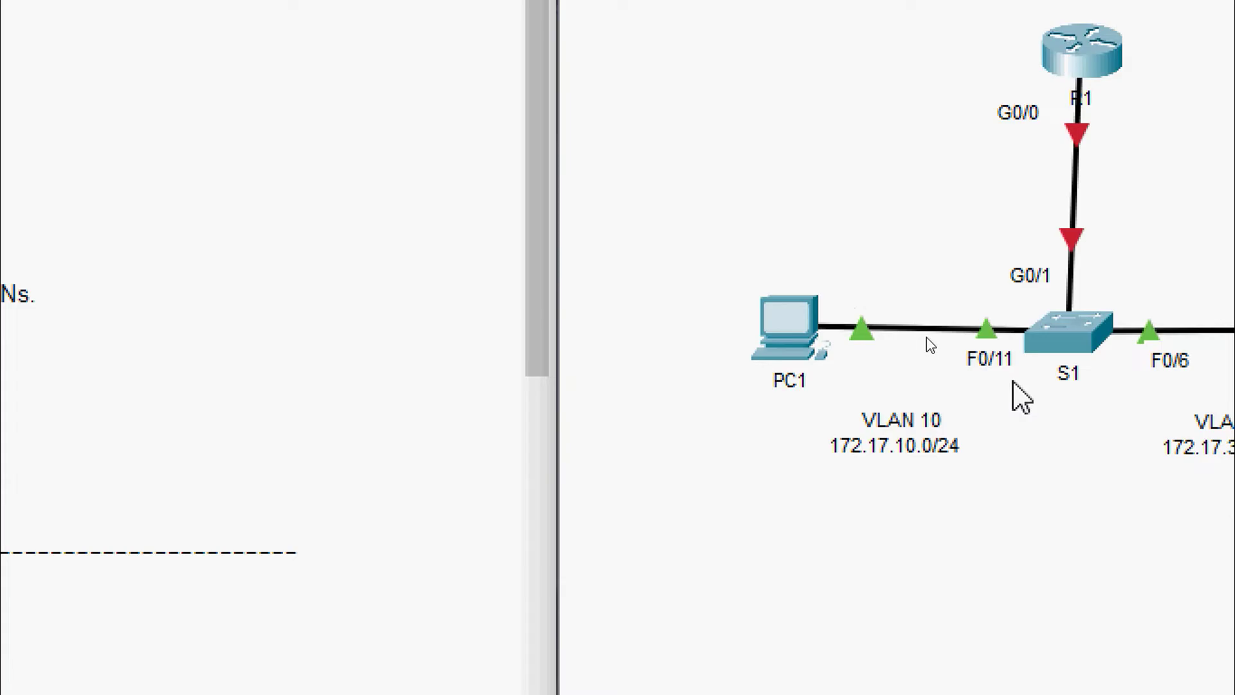
mouse_move(1034, 395)
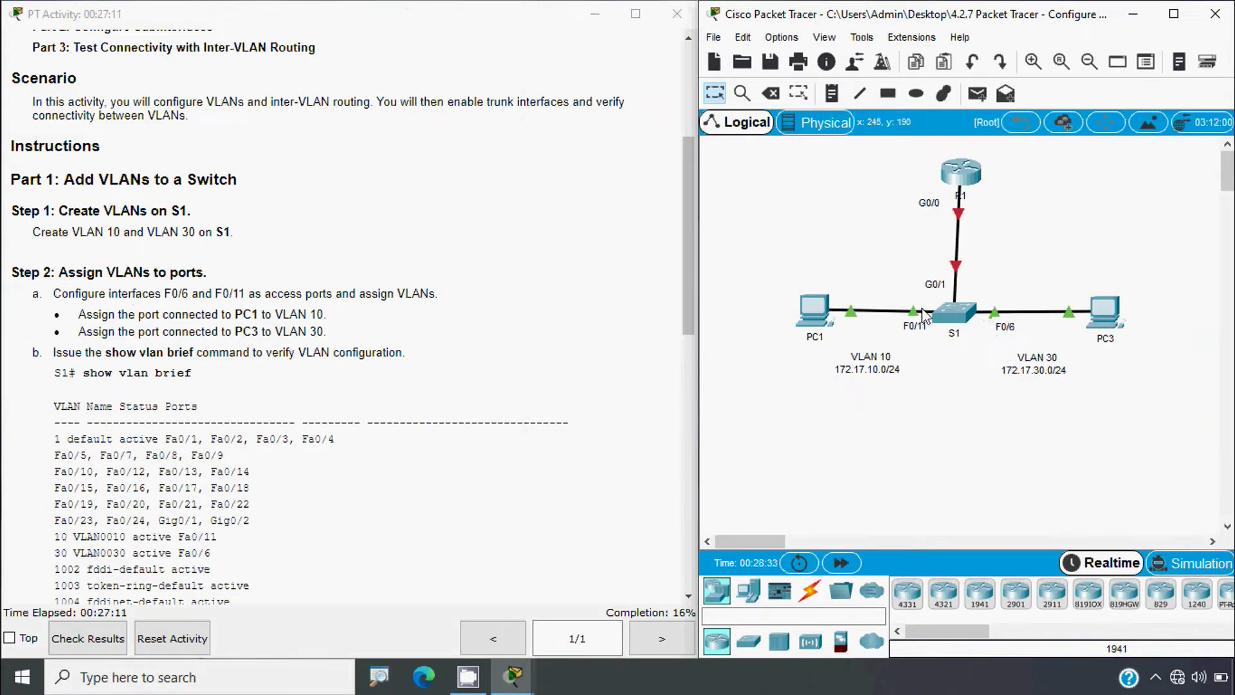
click(956, 321)
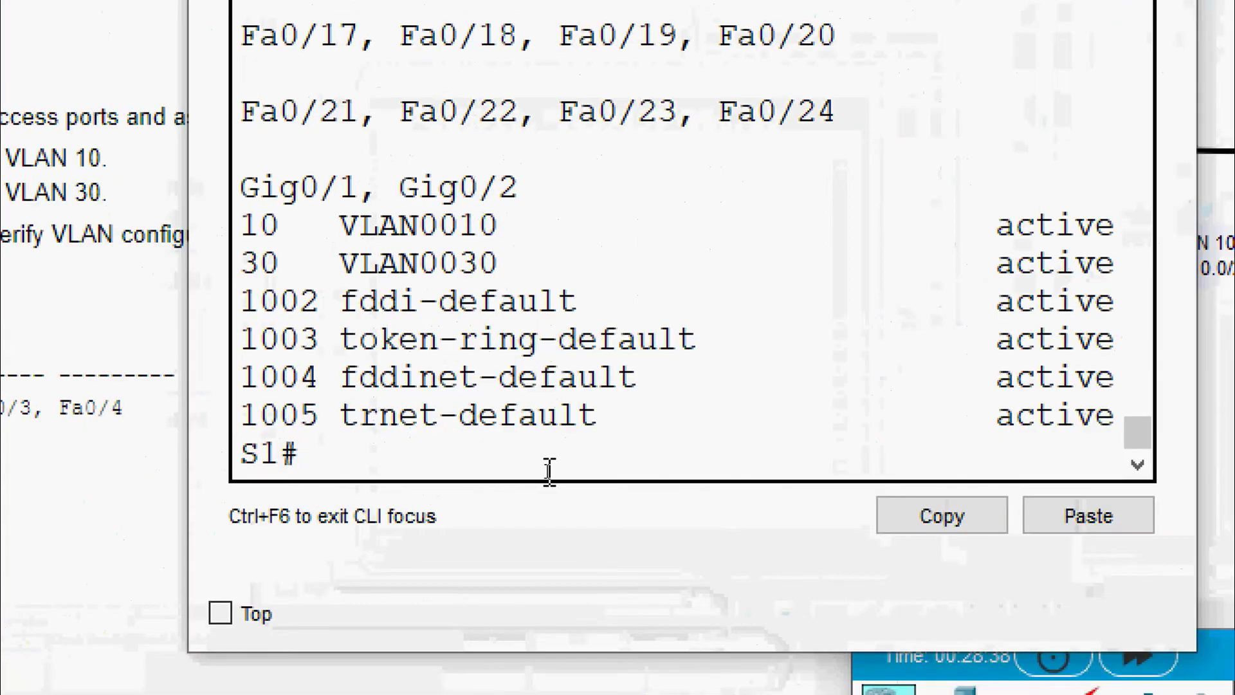
text(conf)
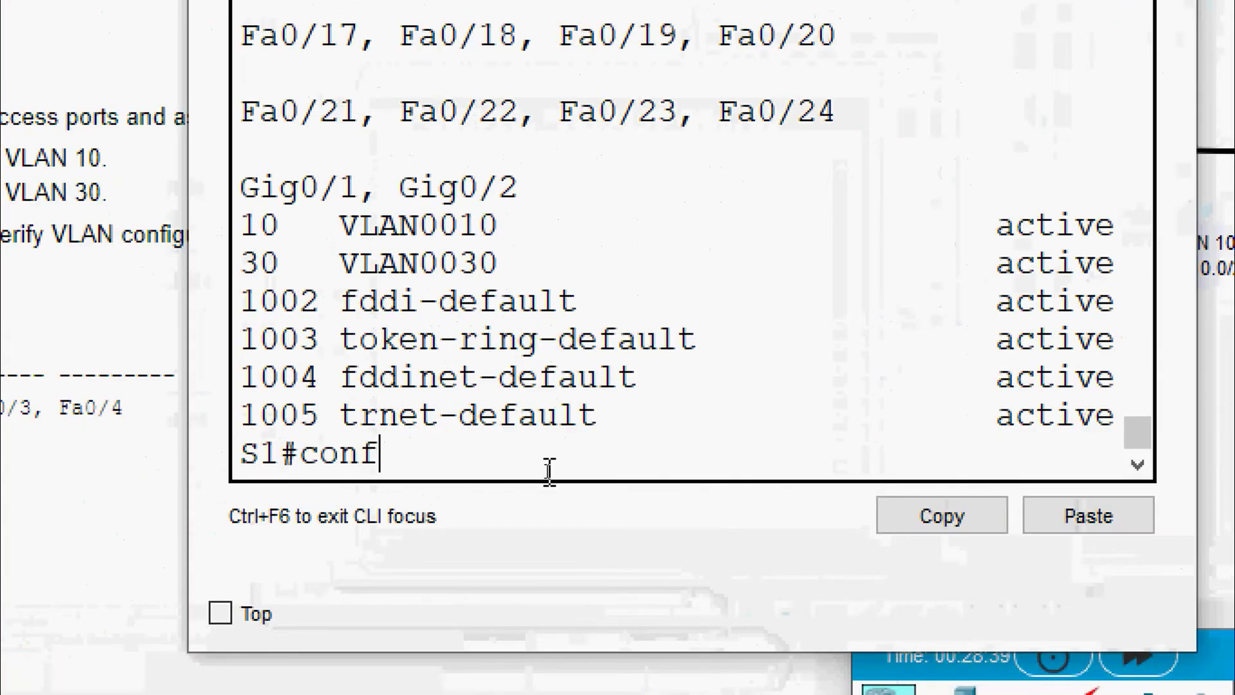
text( t)
key(Return)
text(inter)
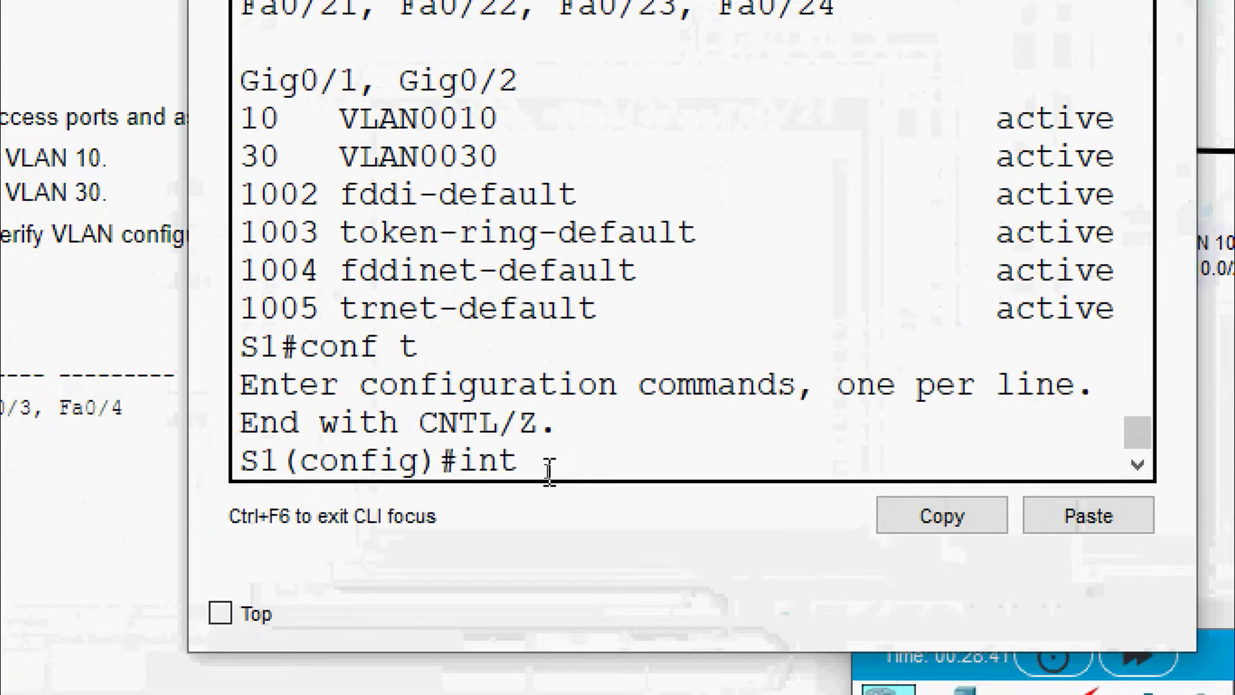
key(Tab)
text(fa)
key(Tab)
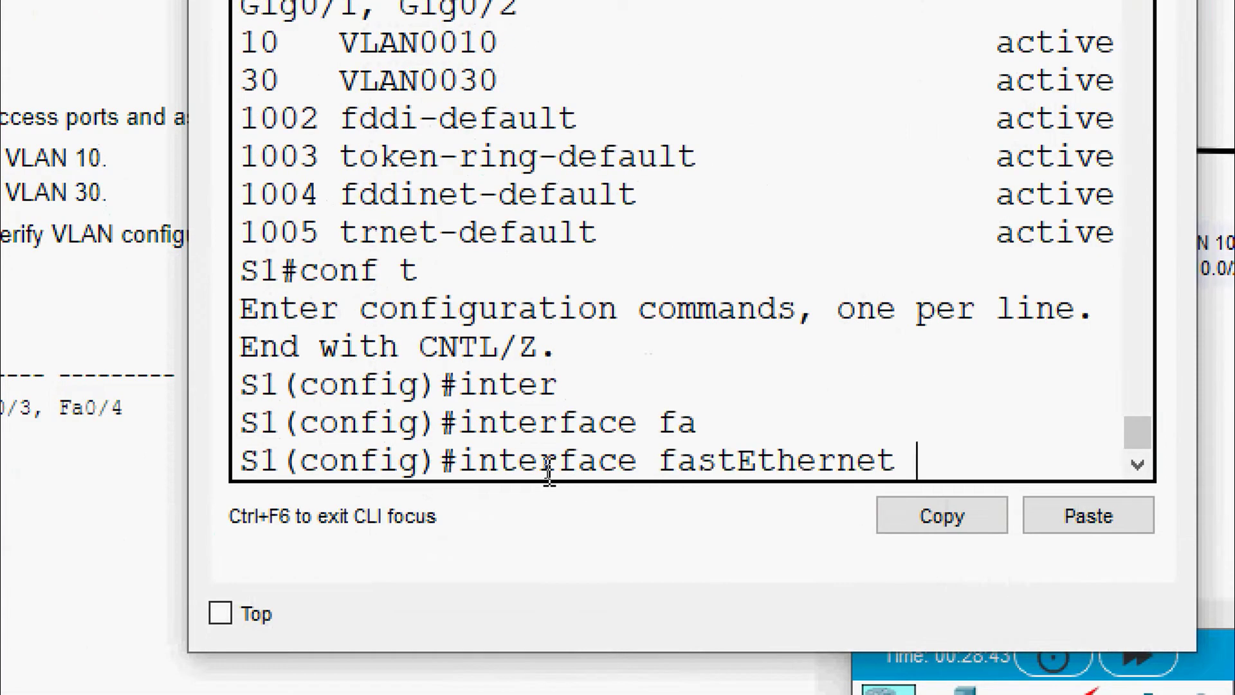
text(0/11)
key(Return)
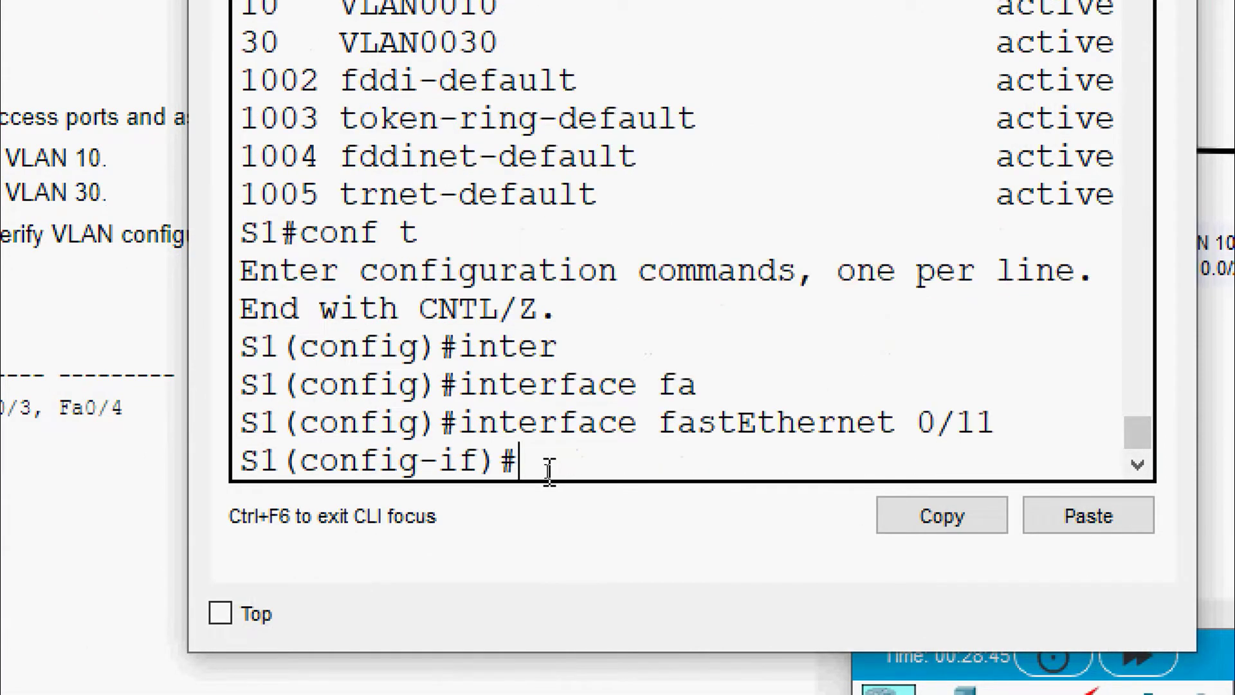
- Set fastEthernet 0/11 to switchport access mode and assign it to VLAN 10
text(switchpor)
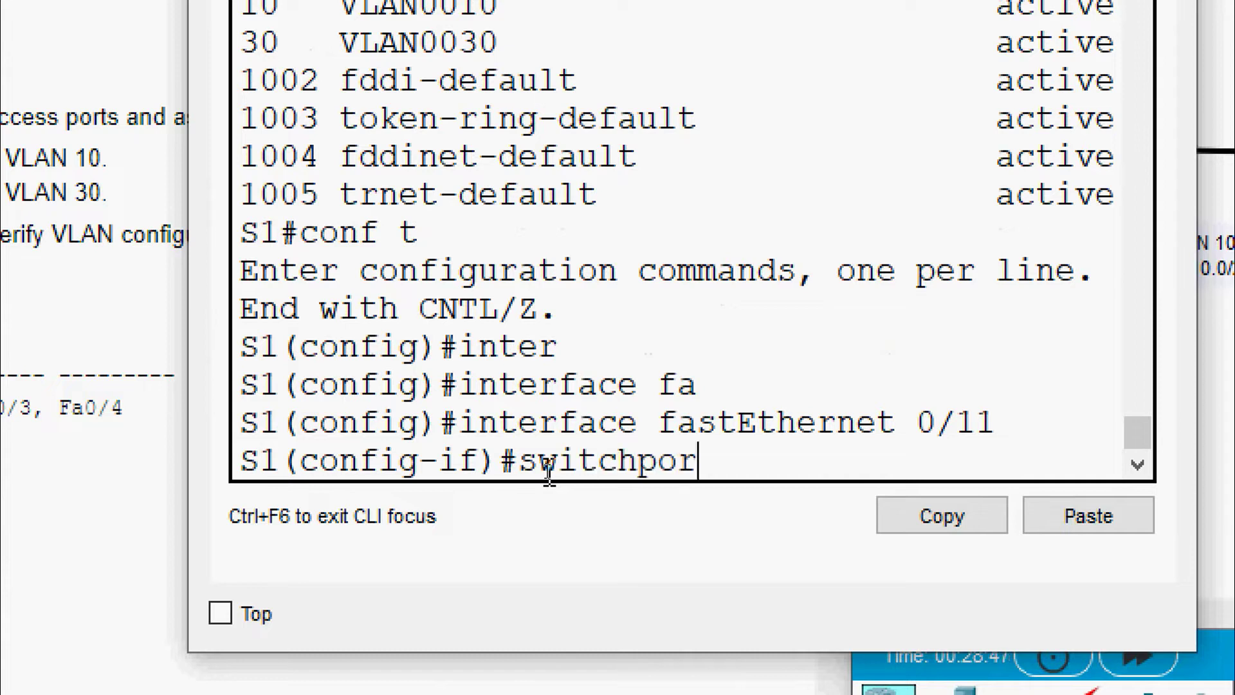
text(t mode a)
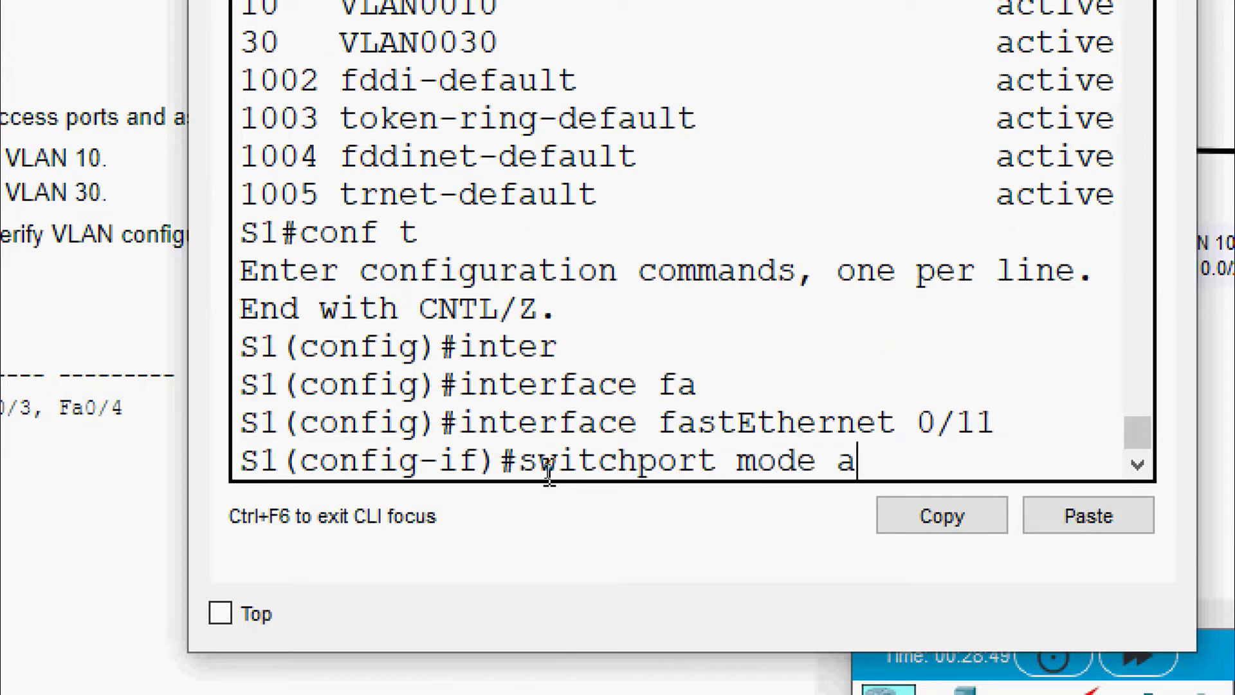
text(ccess)
key(Return)
text(switch)
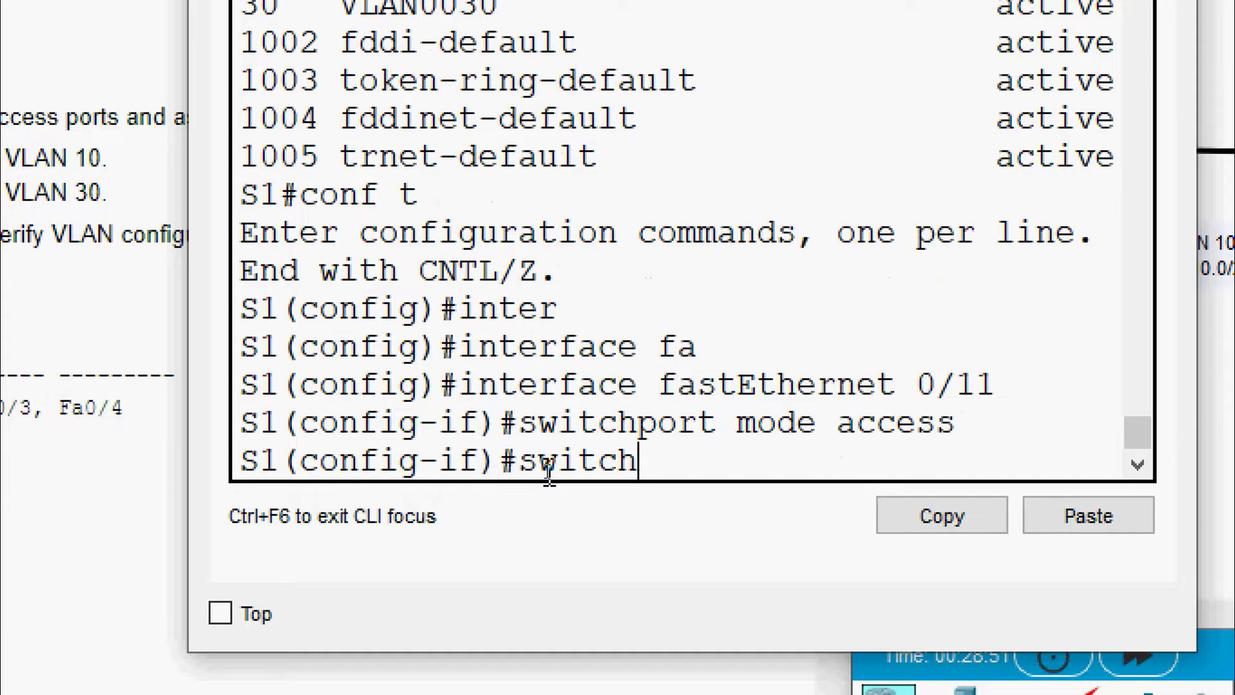
text(port access vlan)
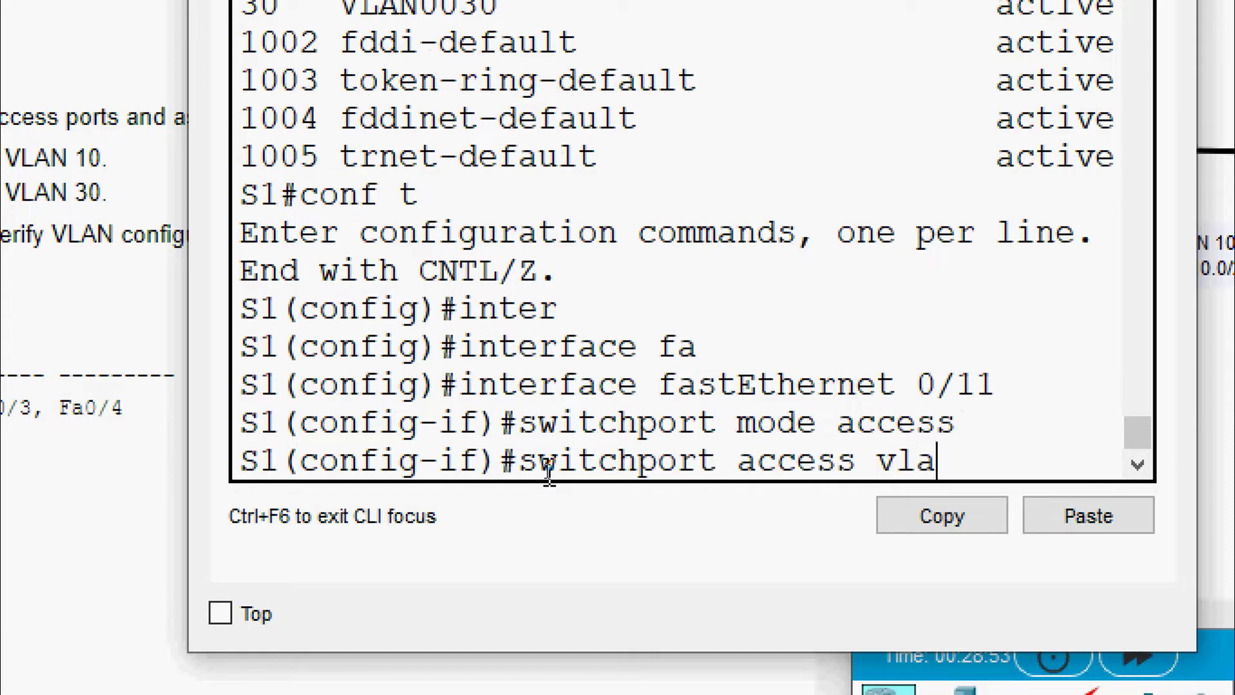
text( 10)
key(Return)
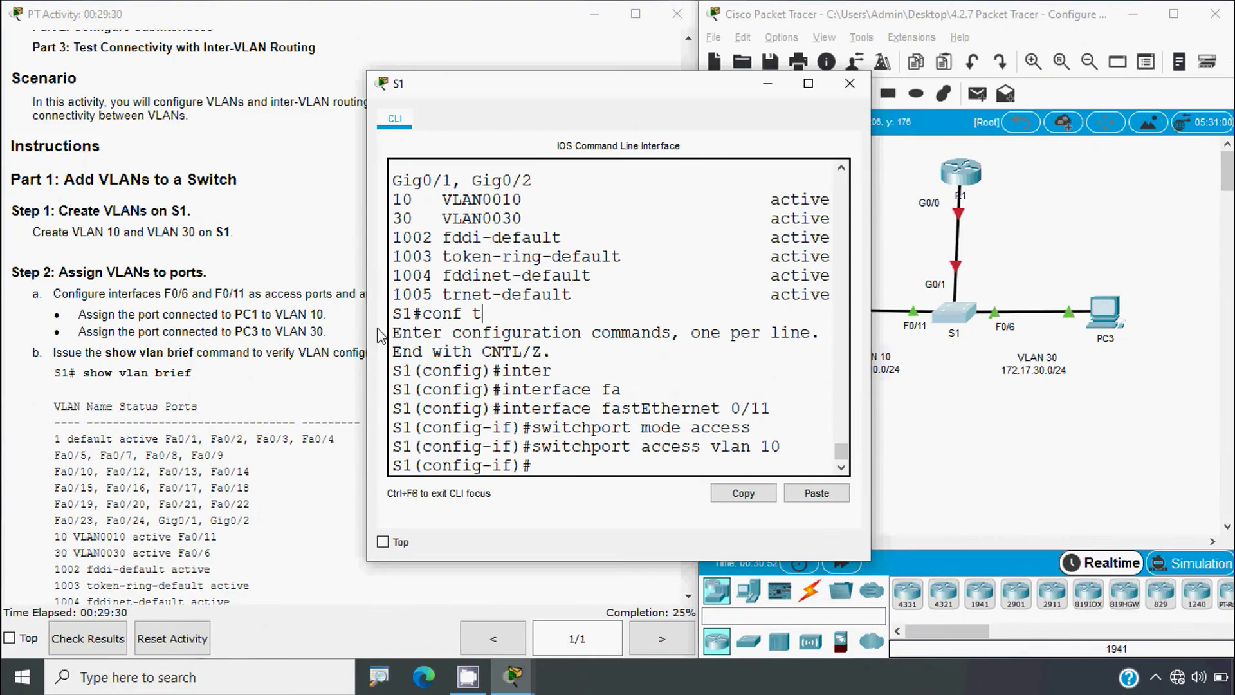
- Check PC3's switch port in the topology, then reopen S1's command line and enter interface configuration mode for fa 0/6
click(258, 353)
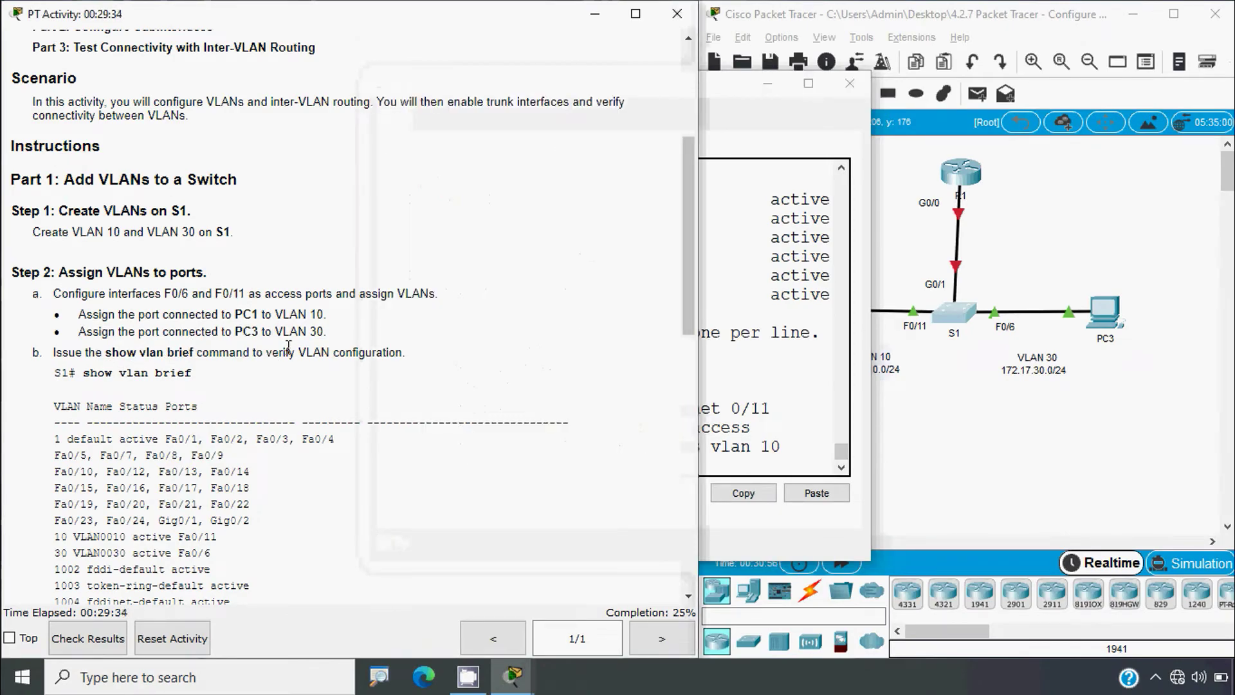
click(946, 454)
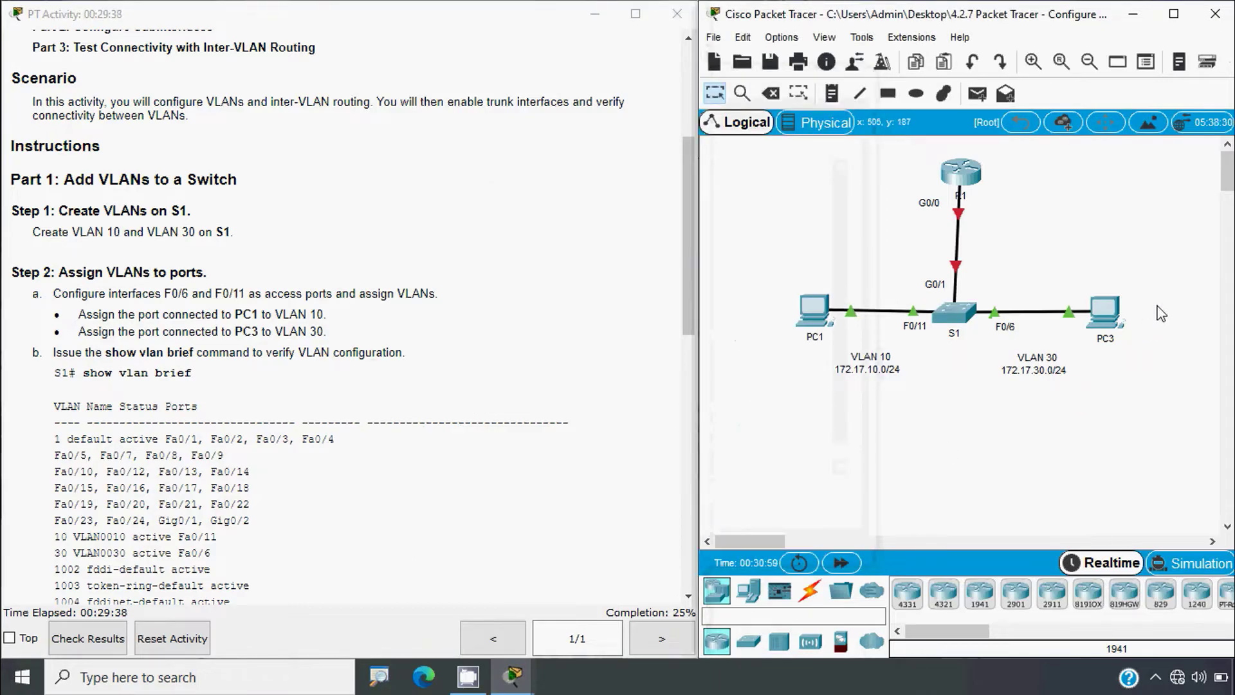
mouse_move(1123, 328)
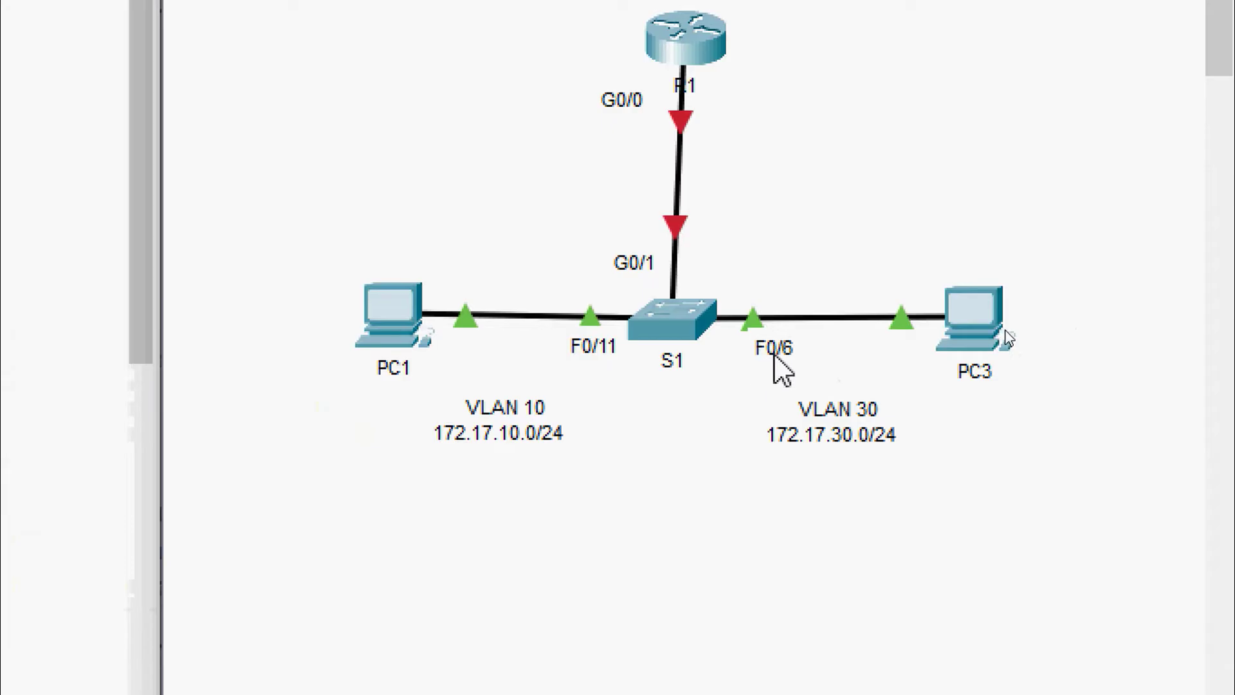
mouse_move(682, 353)
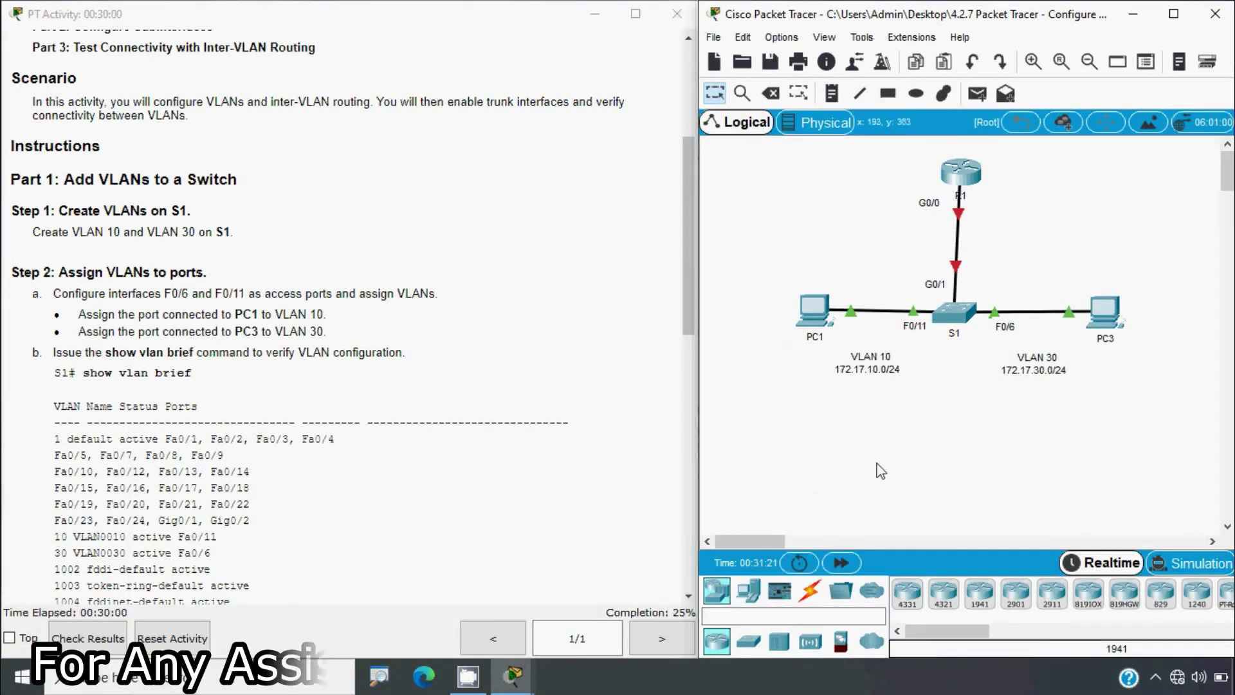
click(954, 313)
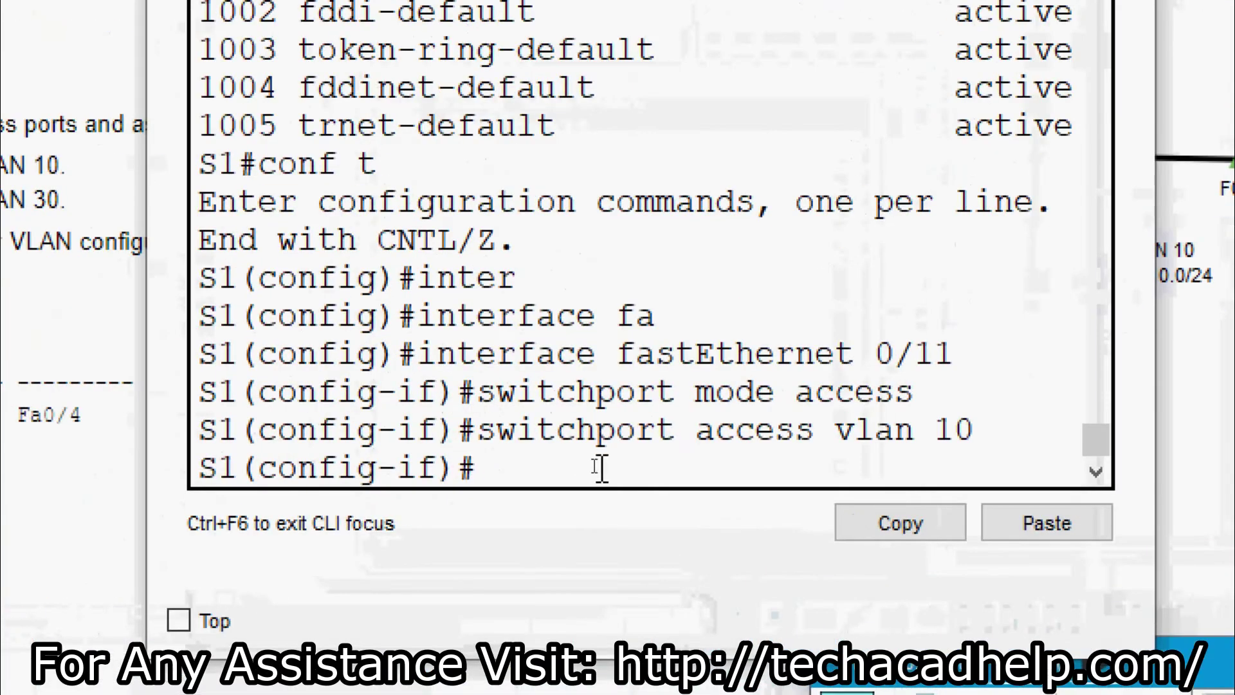
text(exit)
key(Return)
text(onfig)#on)
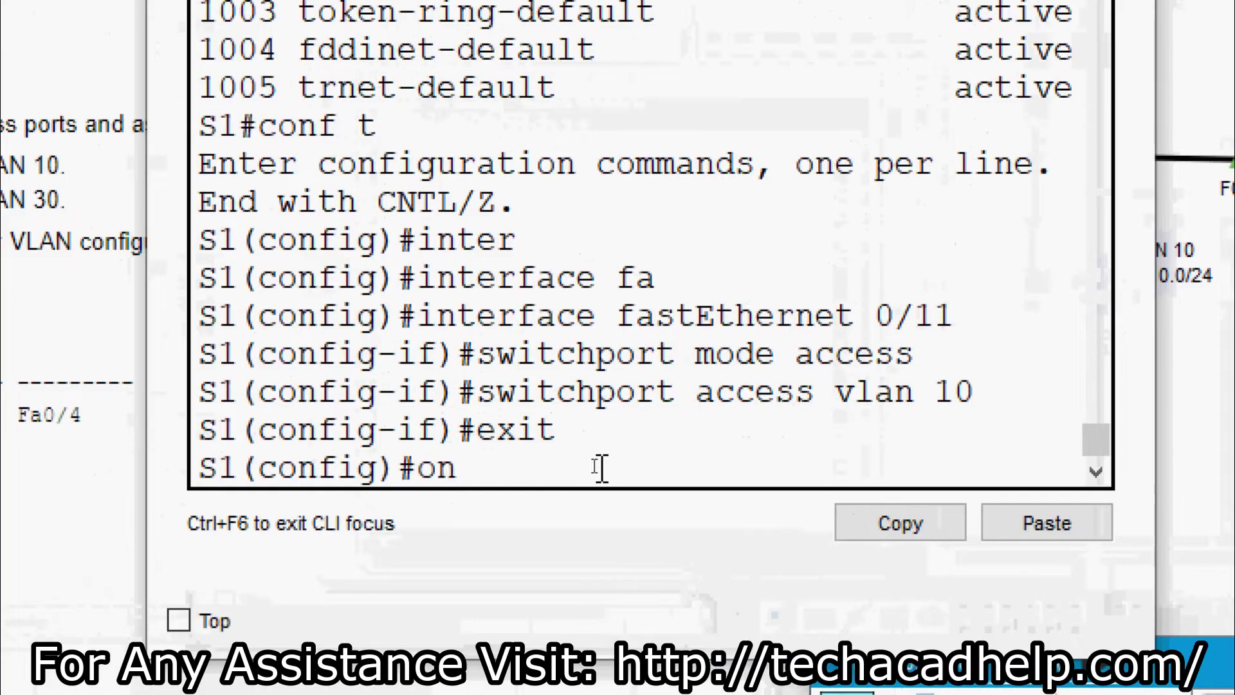
key(BackSpace)
key(BackSpace)
text(interface fa)
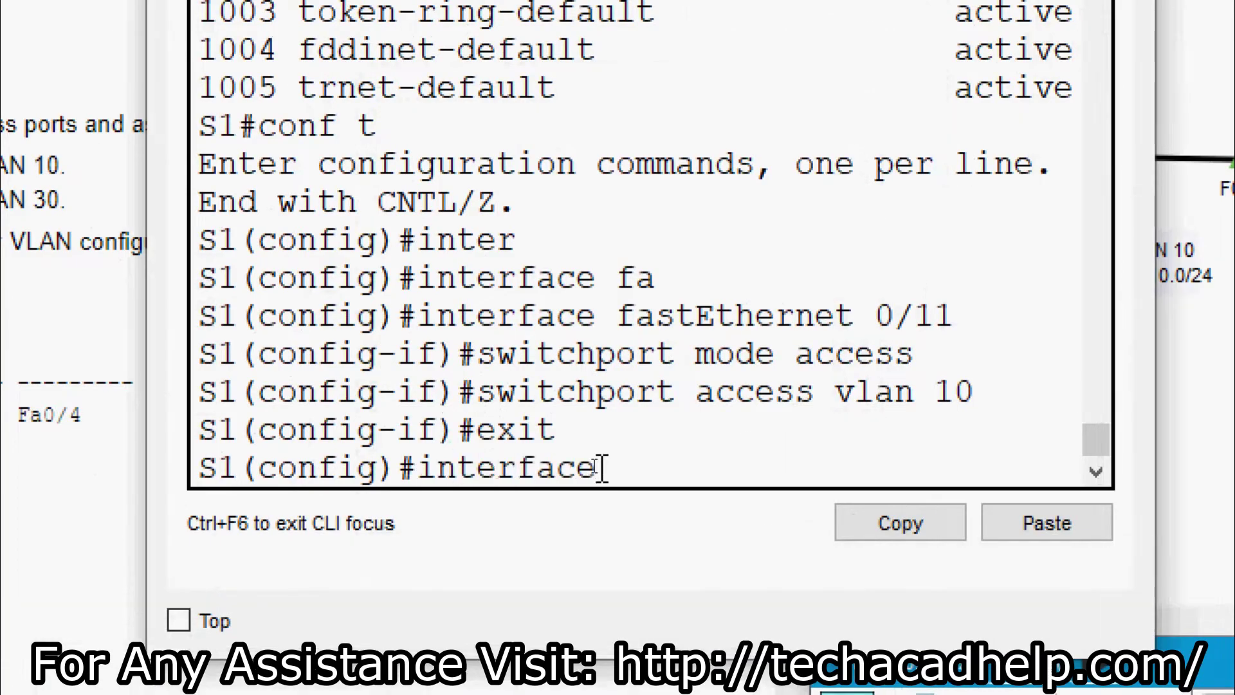
text(/6)
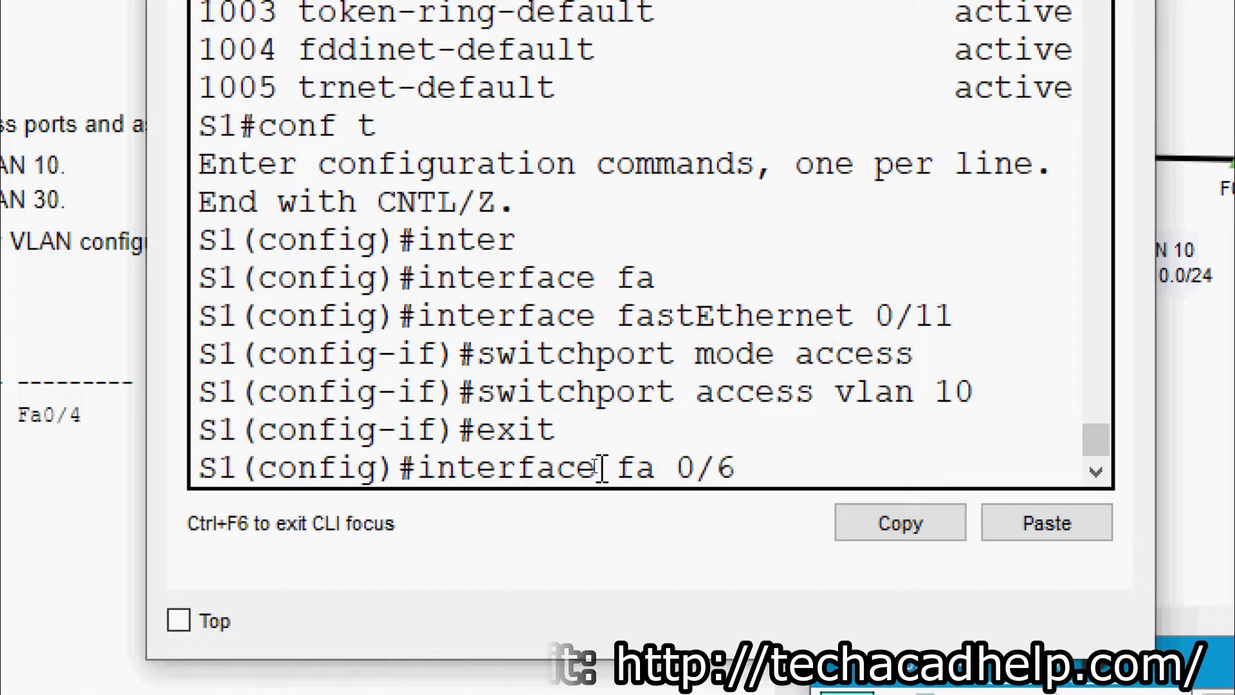
key(Return)
- Set fa 0/6 to switchport access mode, assign it to VLAN 30, and close S1's console
text(swi)
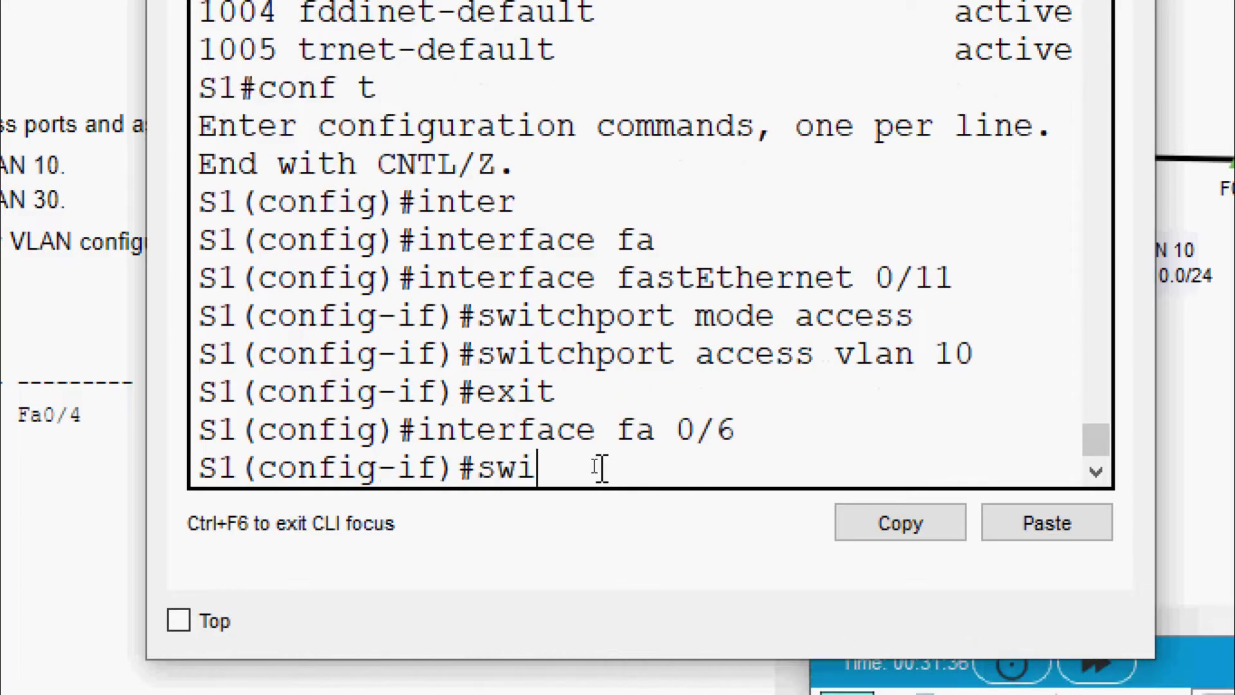
text(tchport mode access)
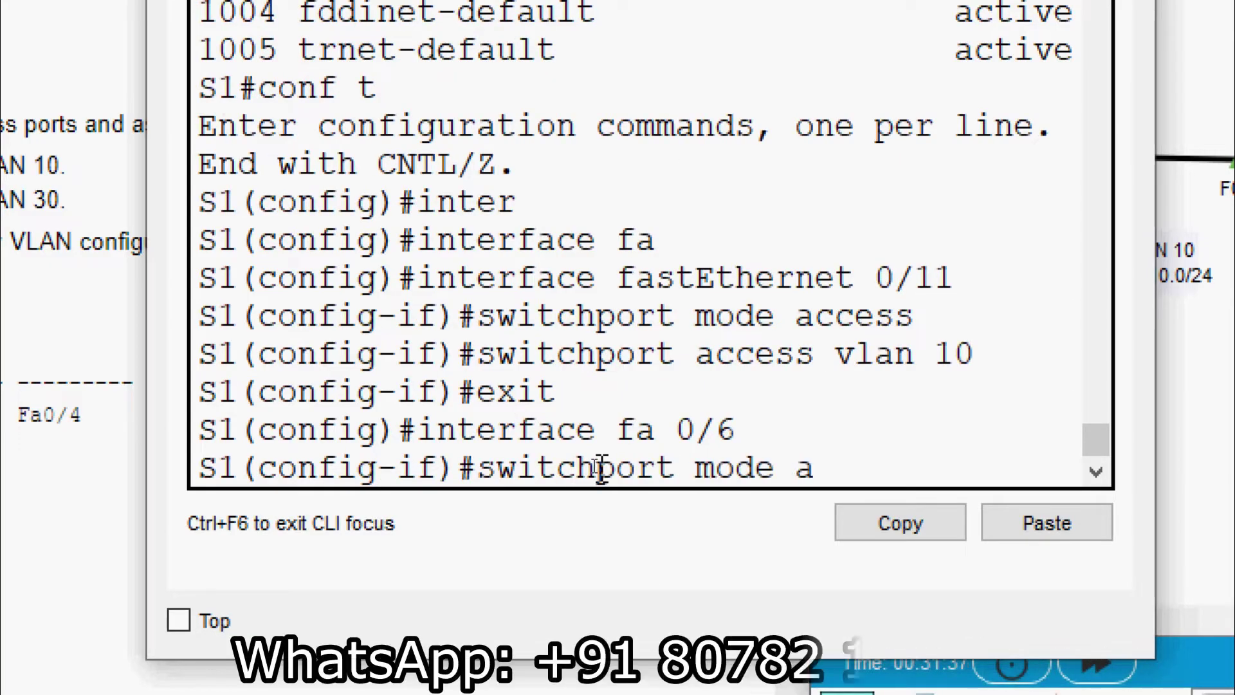
key(Return)
text(swti)
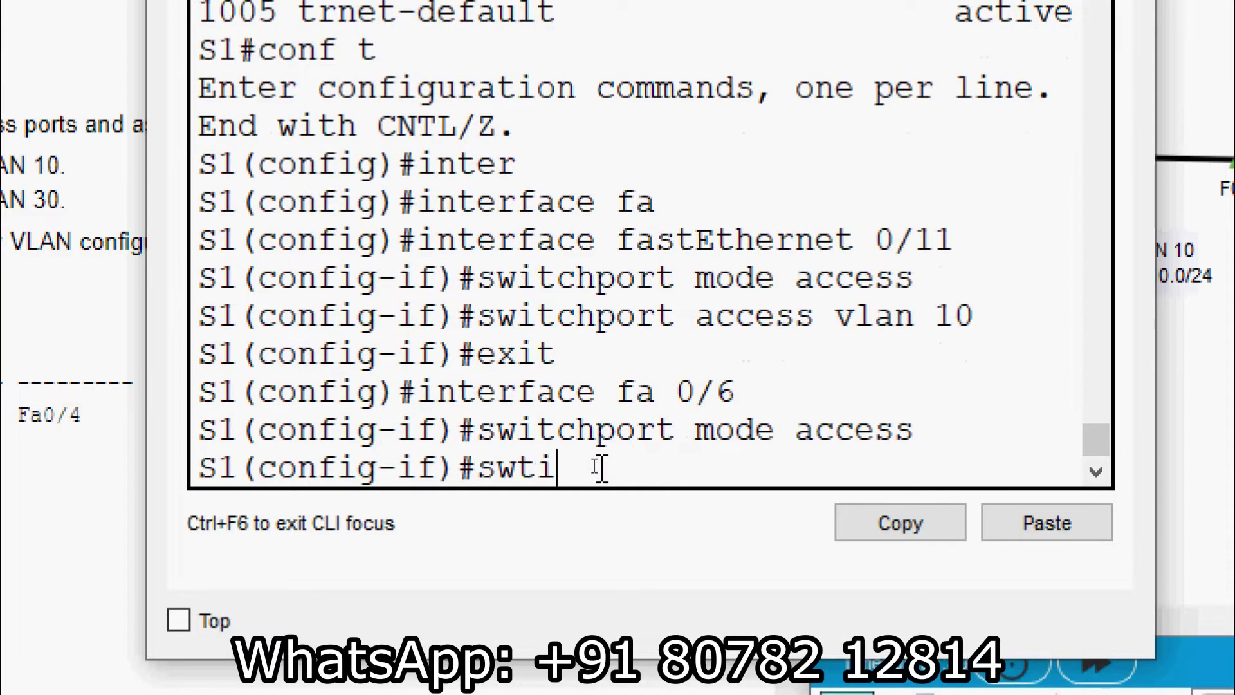
key(BackSpace)
key(BackSpace)
text(itchport access vlan)
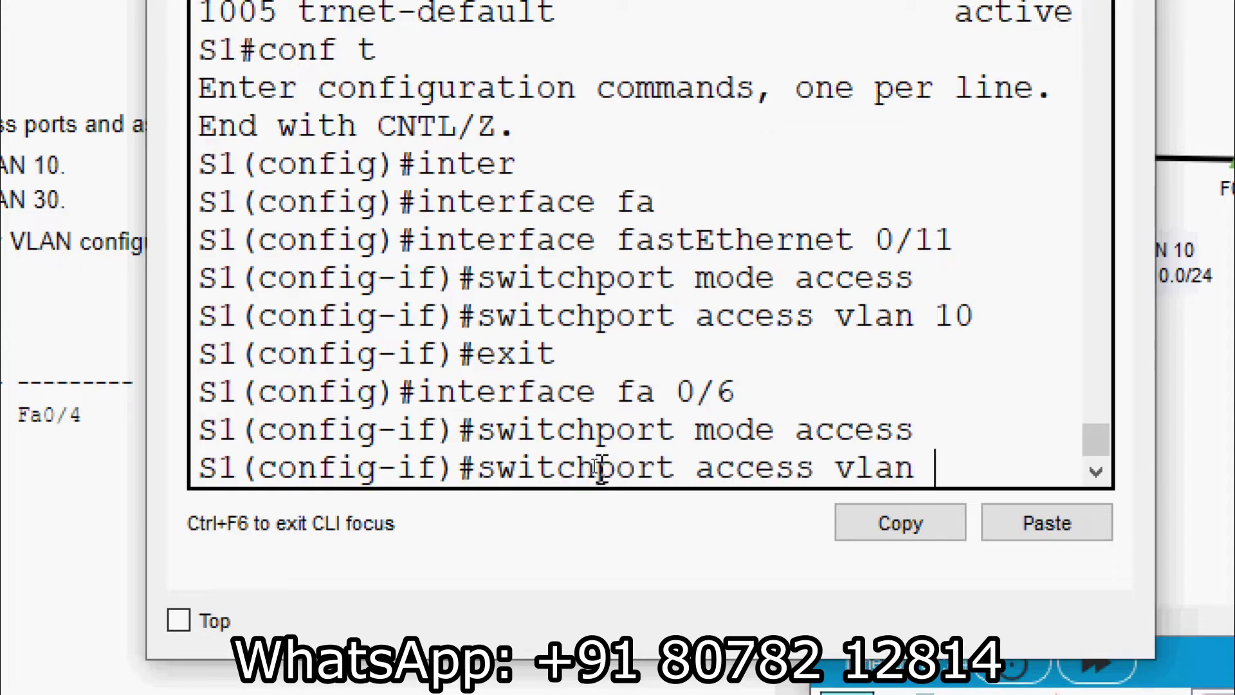
text( 30)
key(Return)
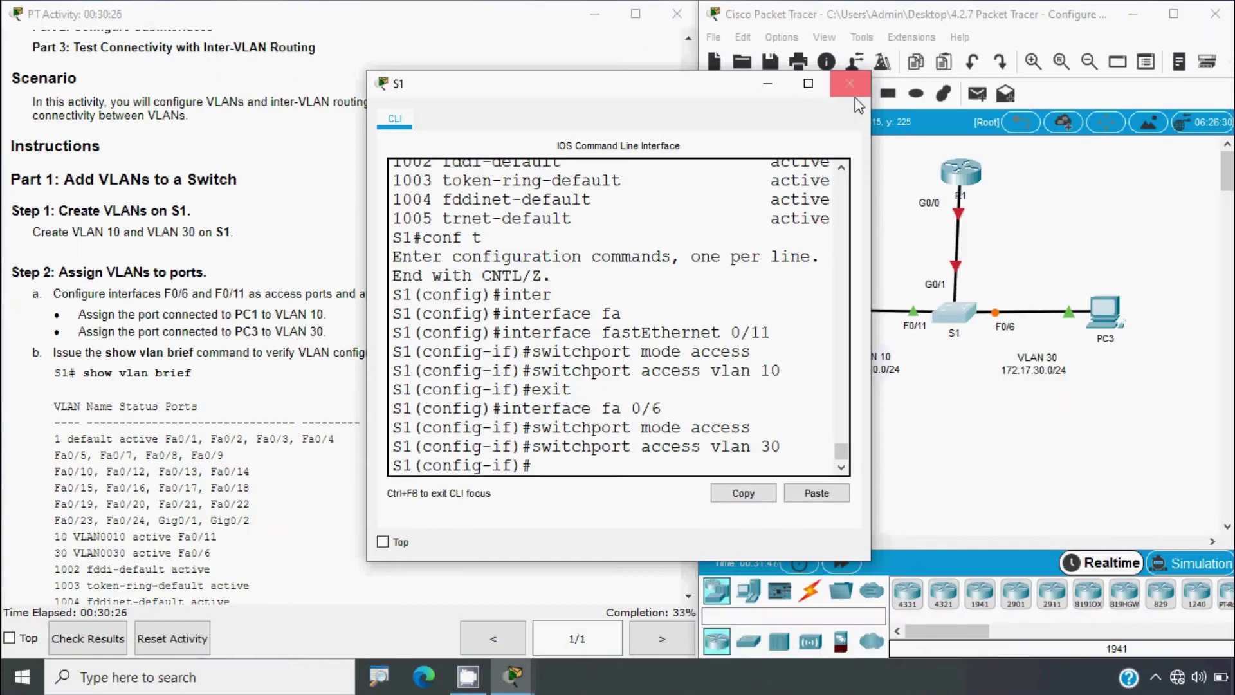
click(851, 94)
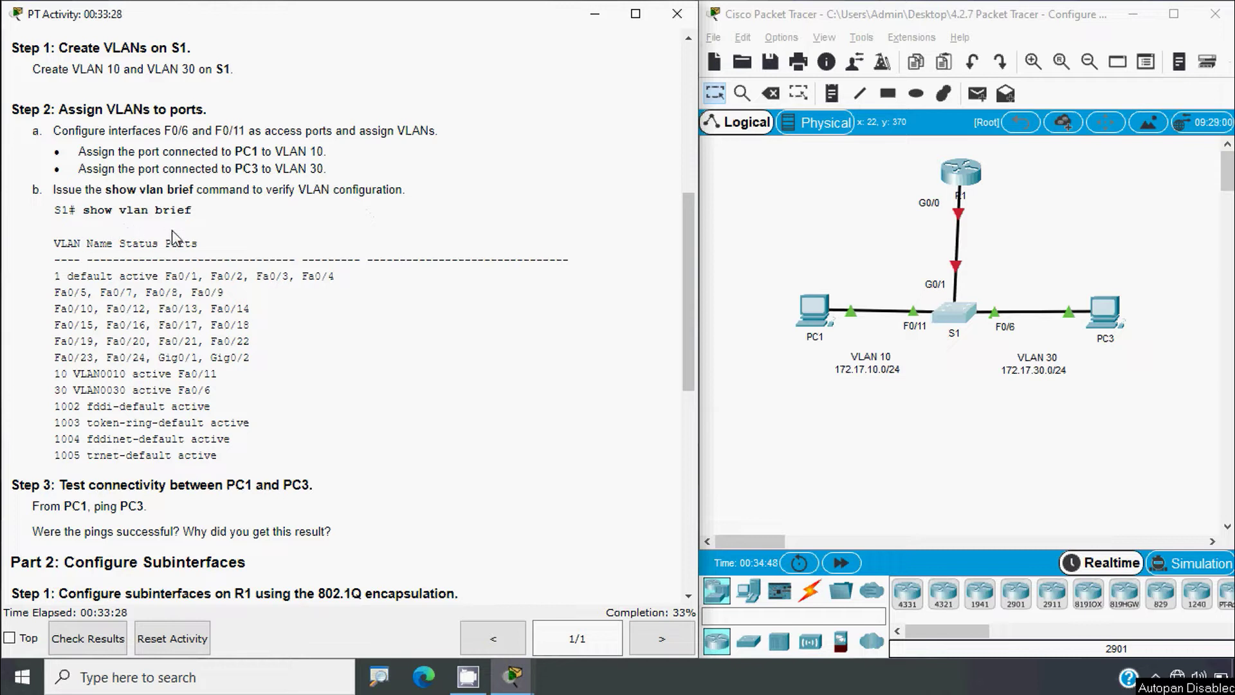
- Reopen S1's command line, return to privileged EXEC mode, and run show vlan brief
scroll(190, 375, down, 1)
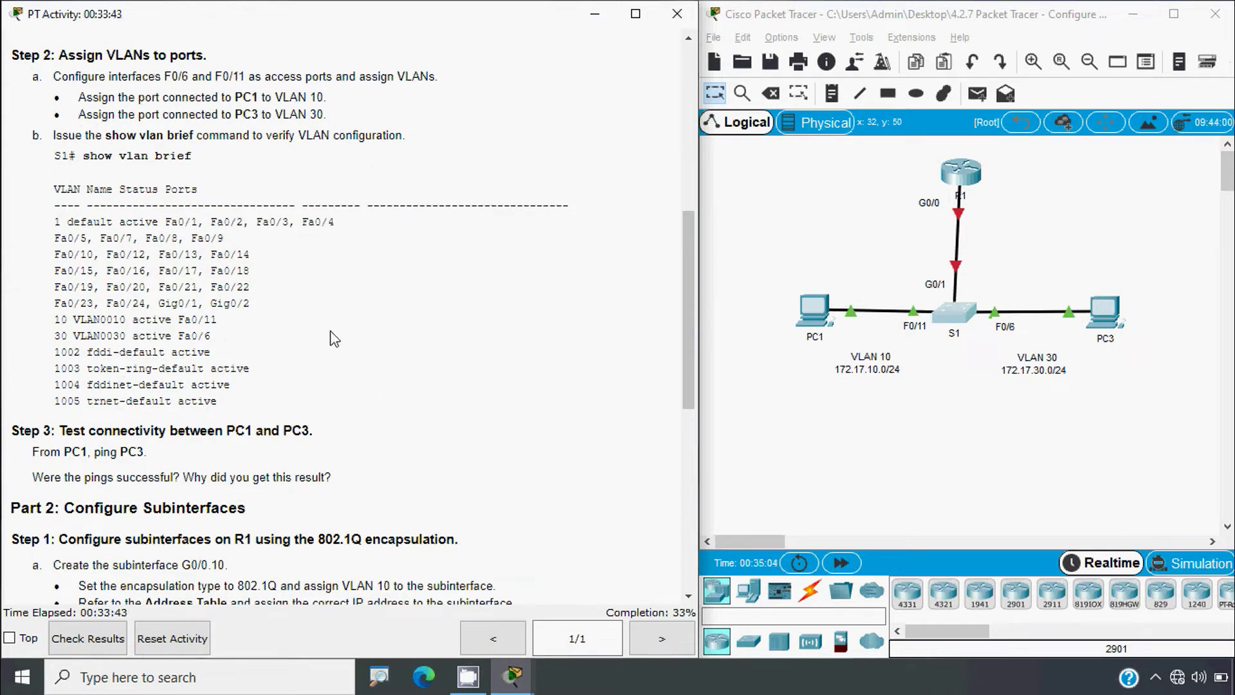
click(954, 314)
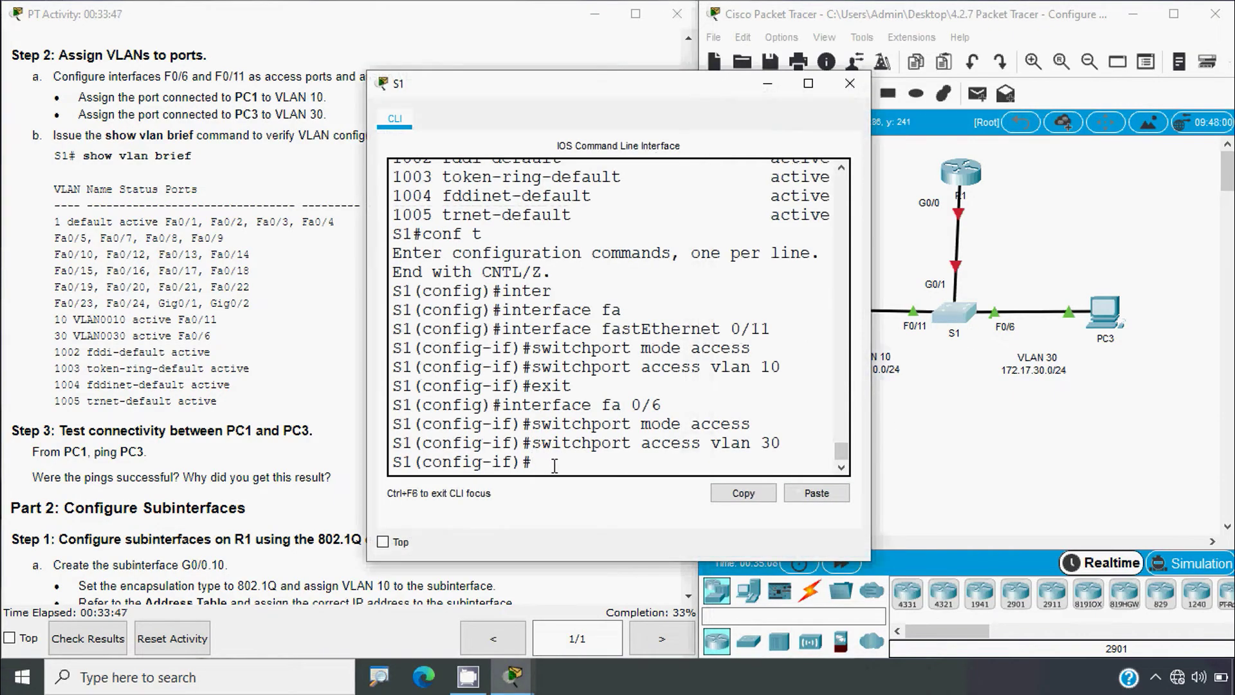
key(ctrl+z)
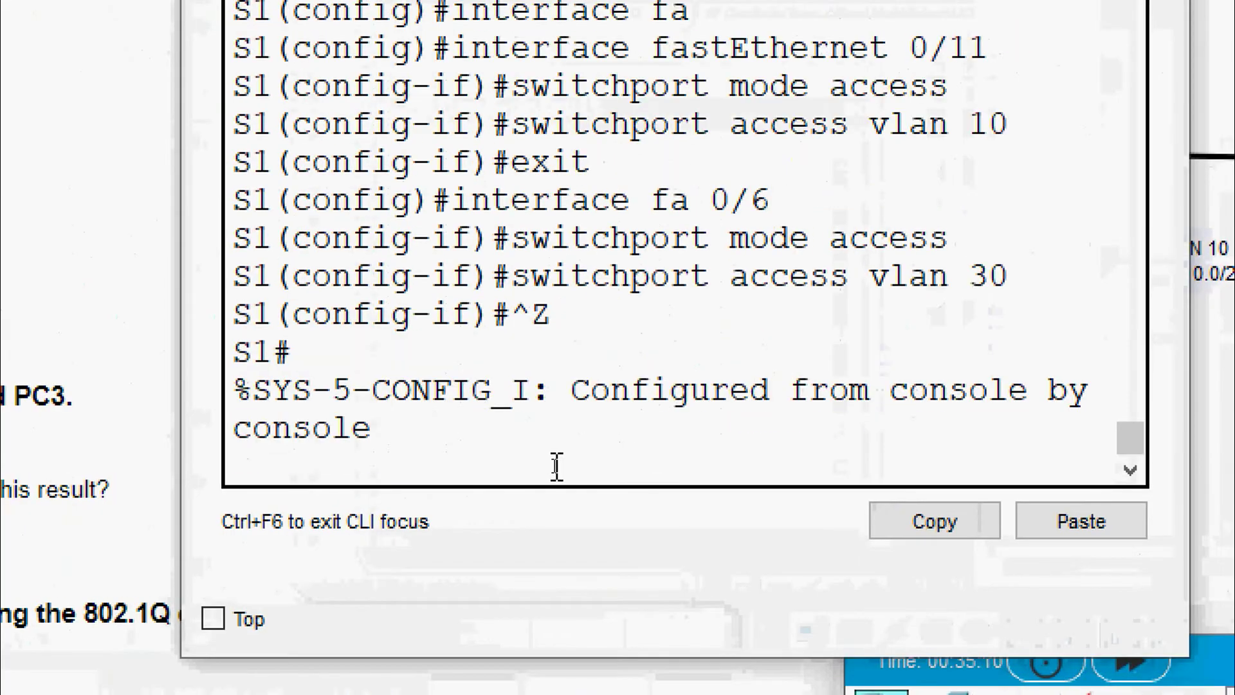
key(Return)
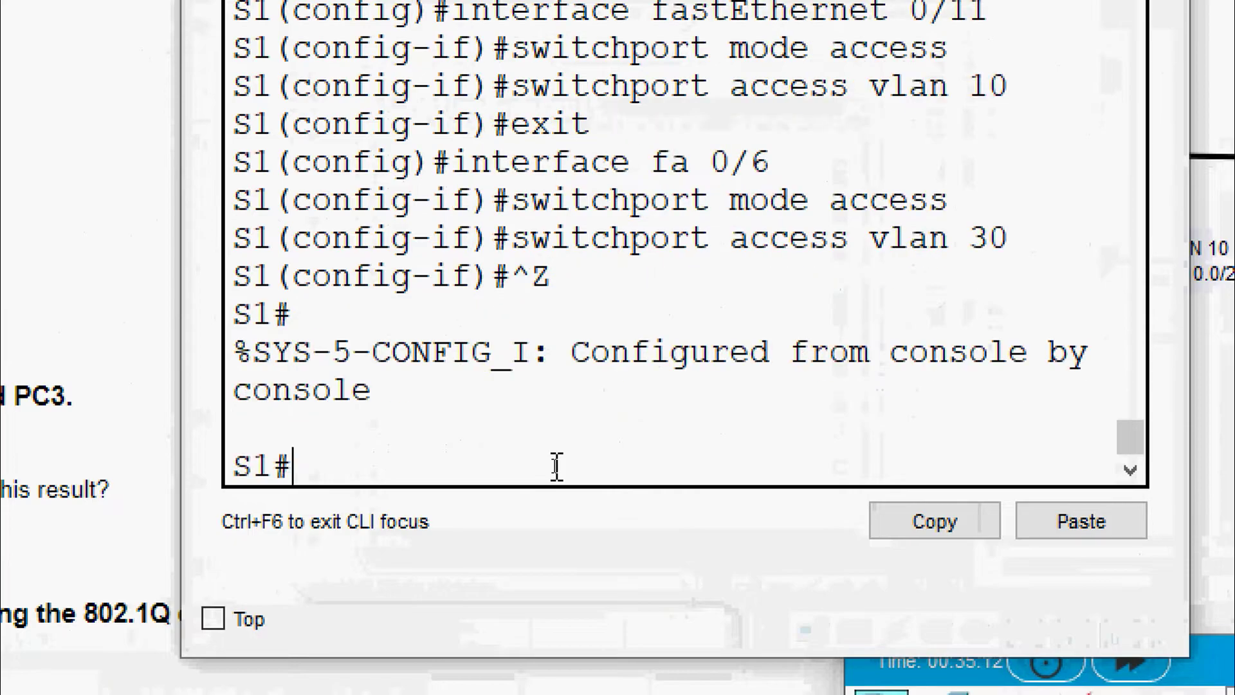
text(show vlan brief)
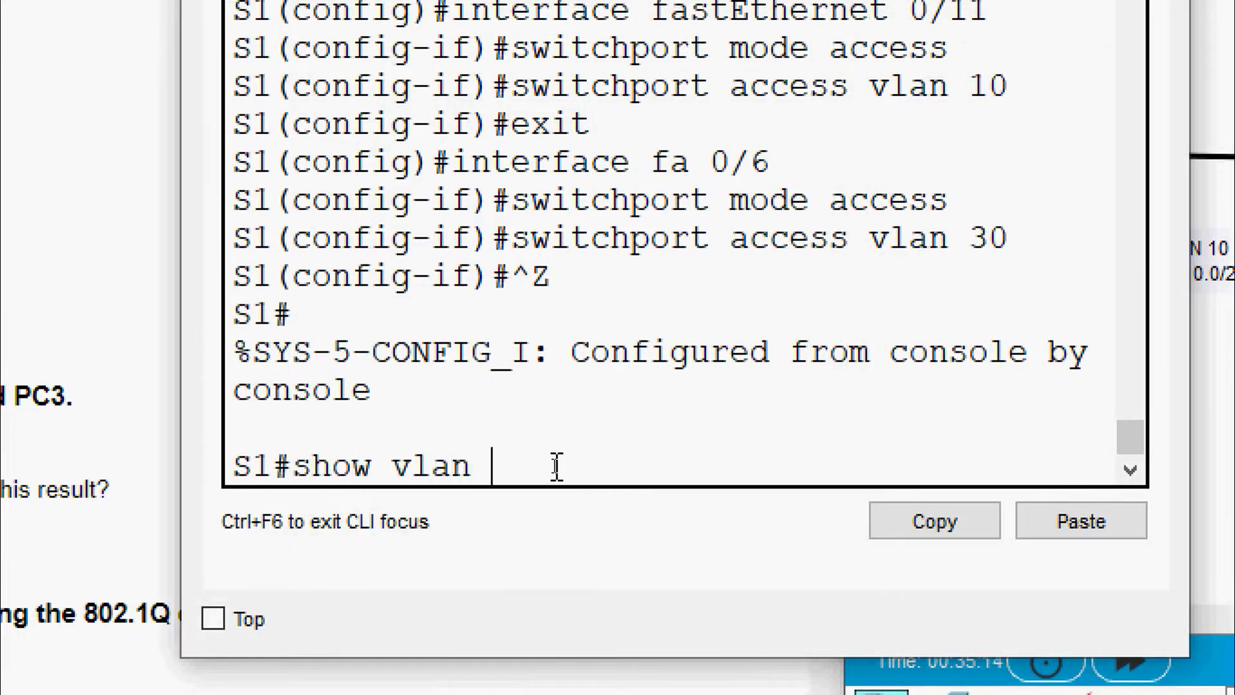
key(Return)
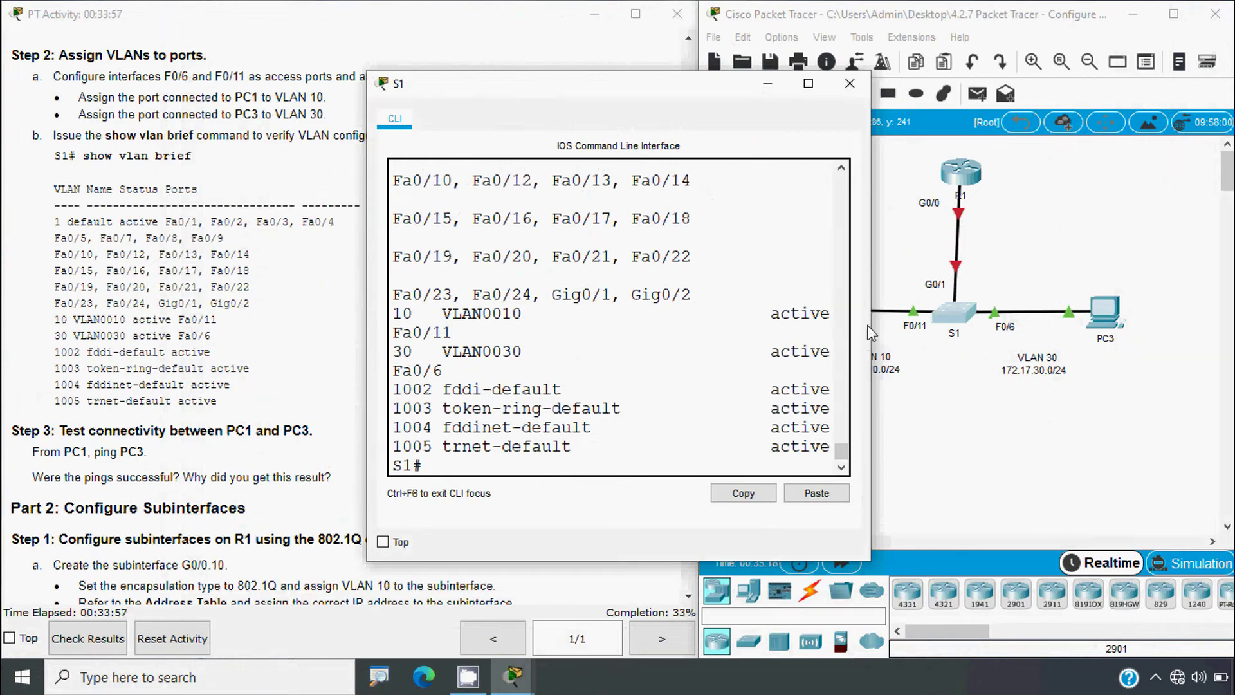
- Widen S1's console, examine the ports listed for VLAN 10 and VLAN 30, and close it
drag(870, 317, 1066, 317)
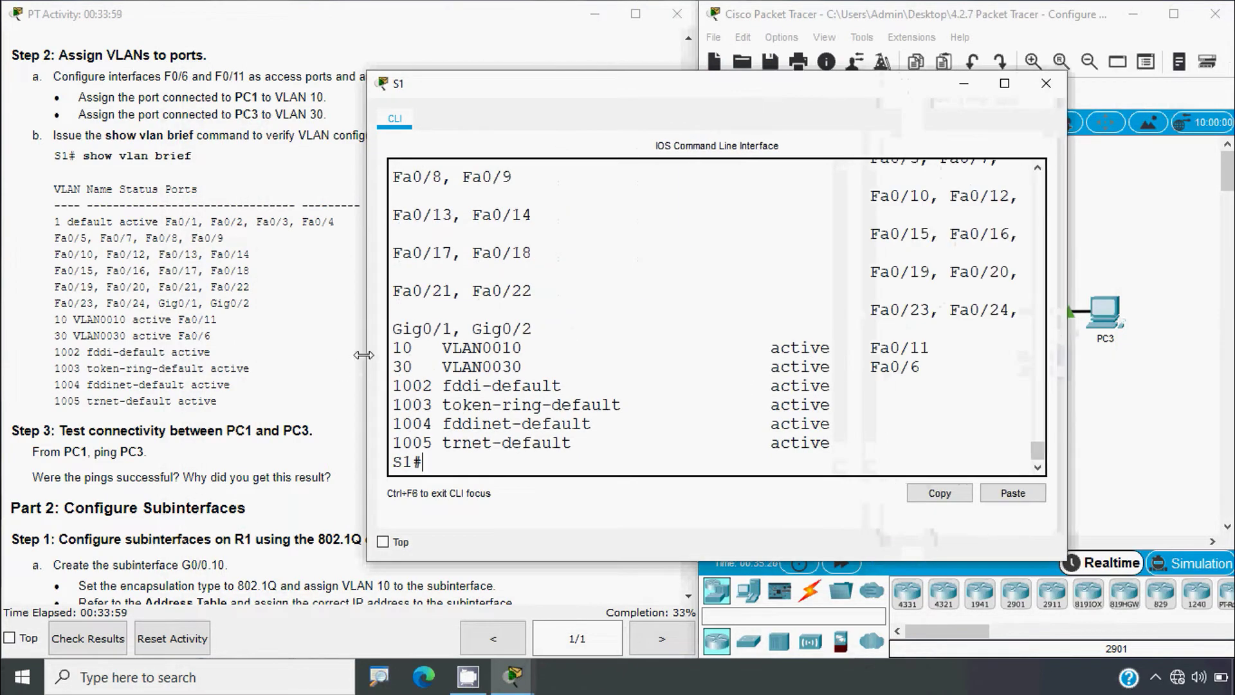
drag(364, 355, 84, 355)
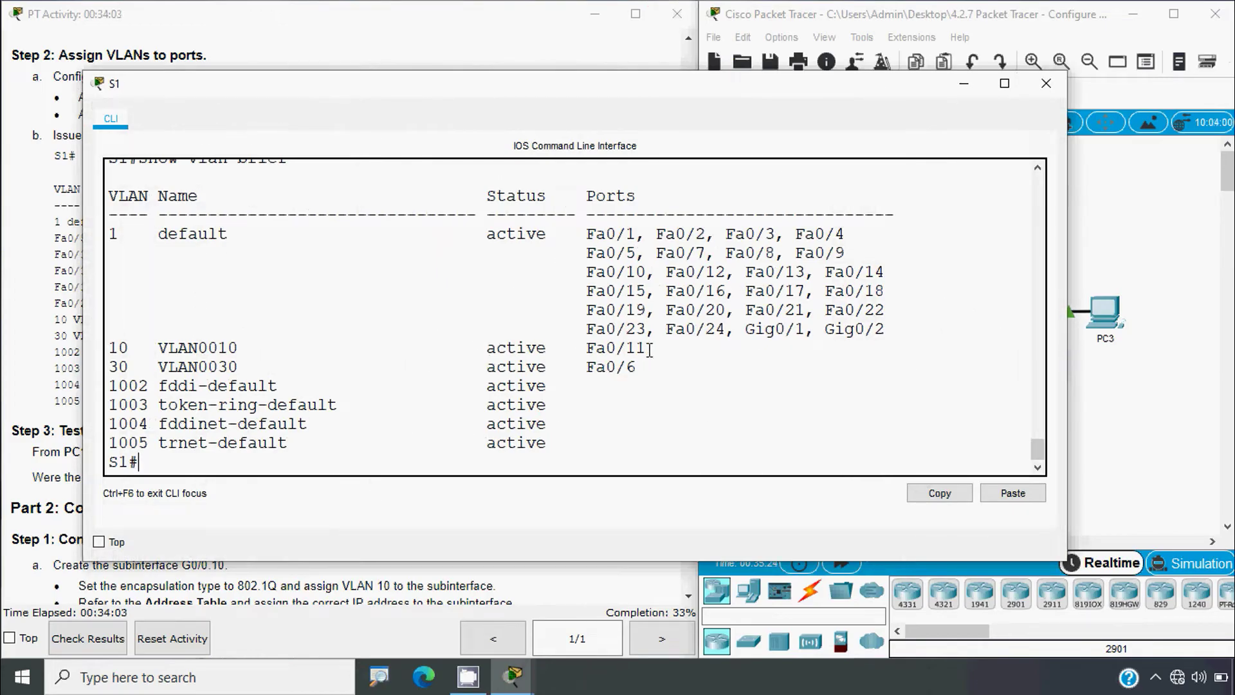
drag(650, 349, 110, 348)
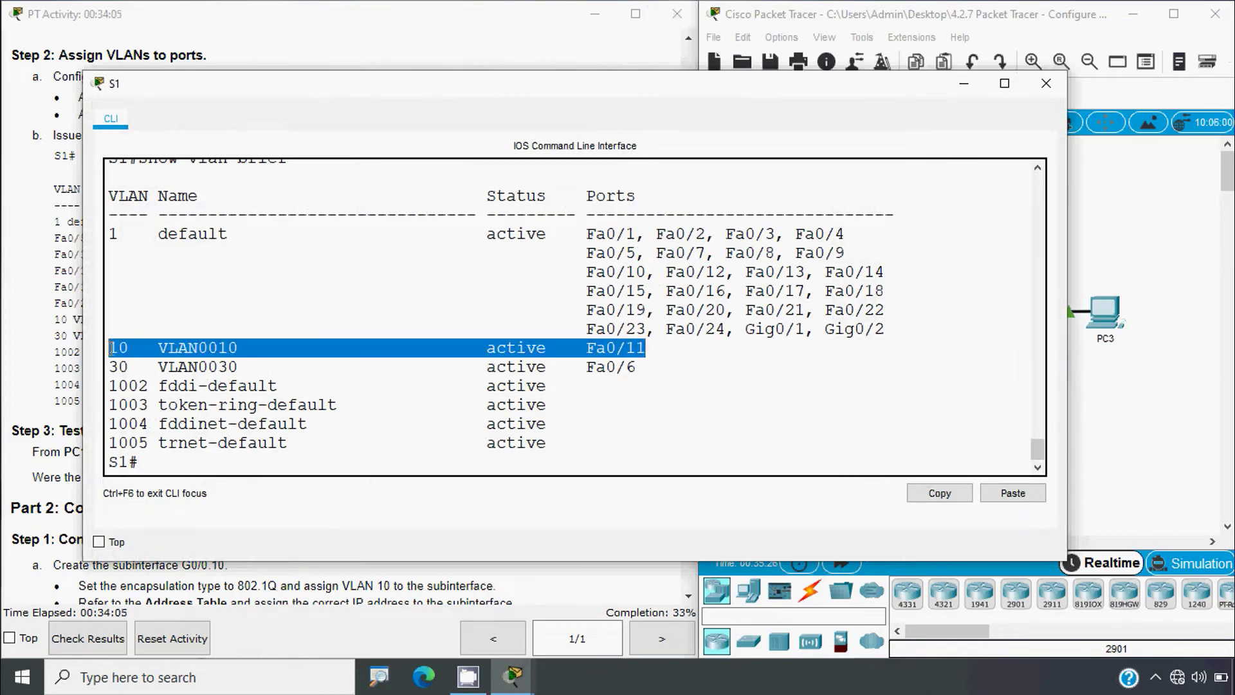
drag(636, 369, 118, 370)
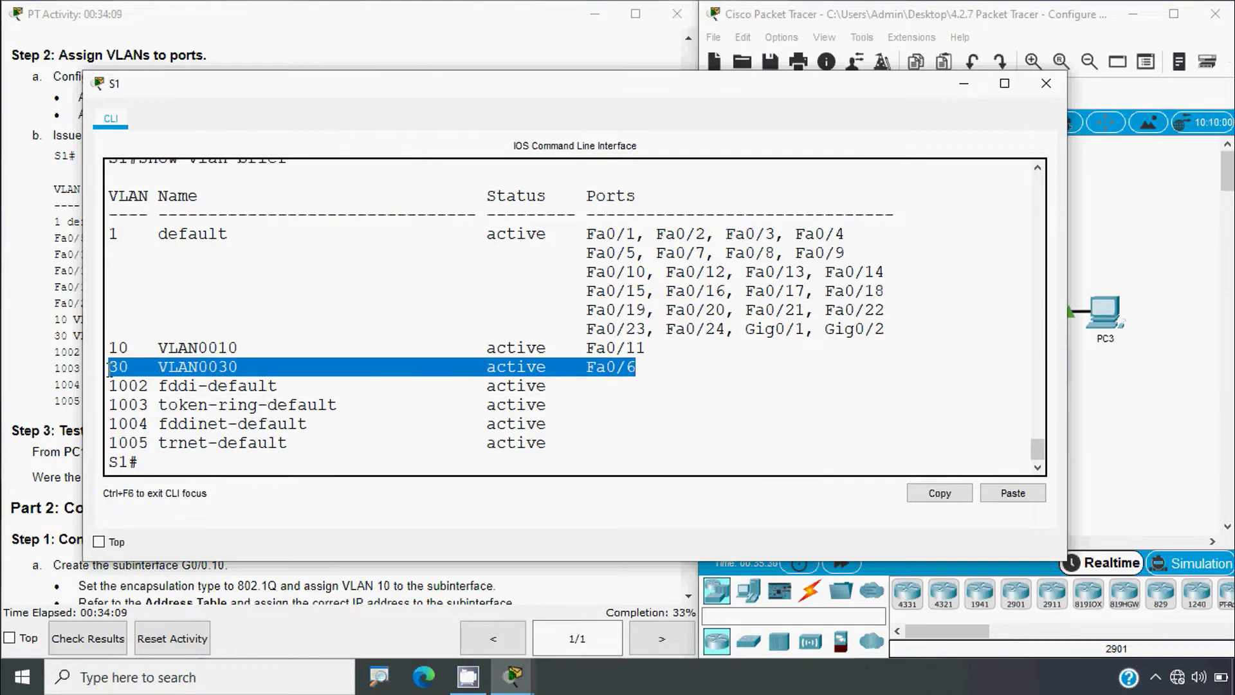
key(Return)
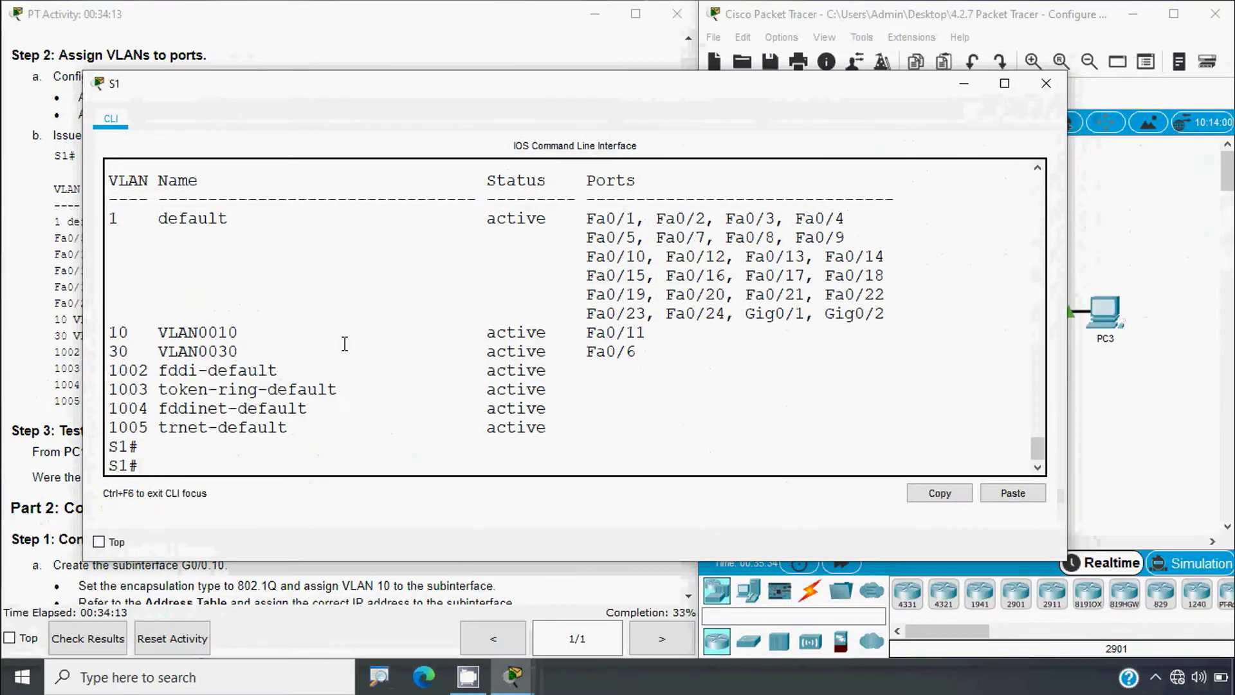
click(1046, 83)
- Copy PC3's IPv4 address from its IP configuration and close the PC3 window
scroll(97, 412, down, 3)
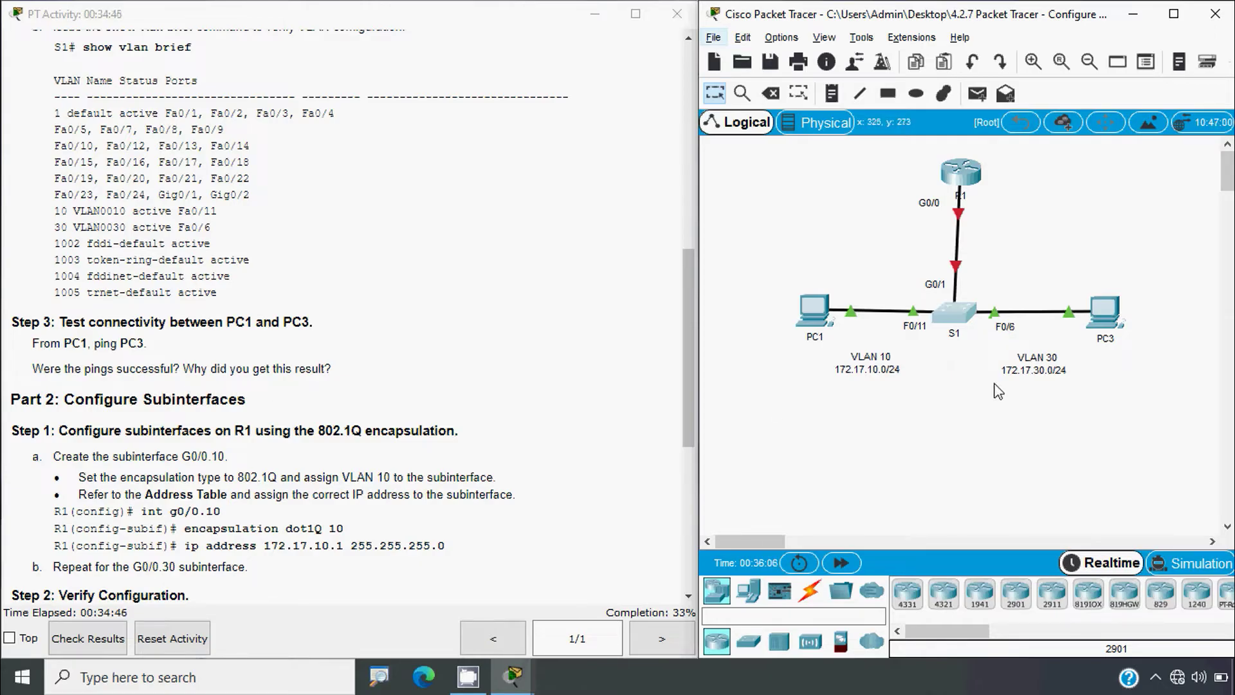
click(1105, 321)
click(550, 190)
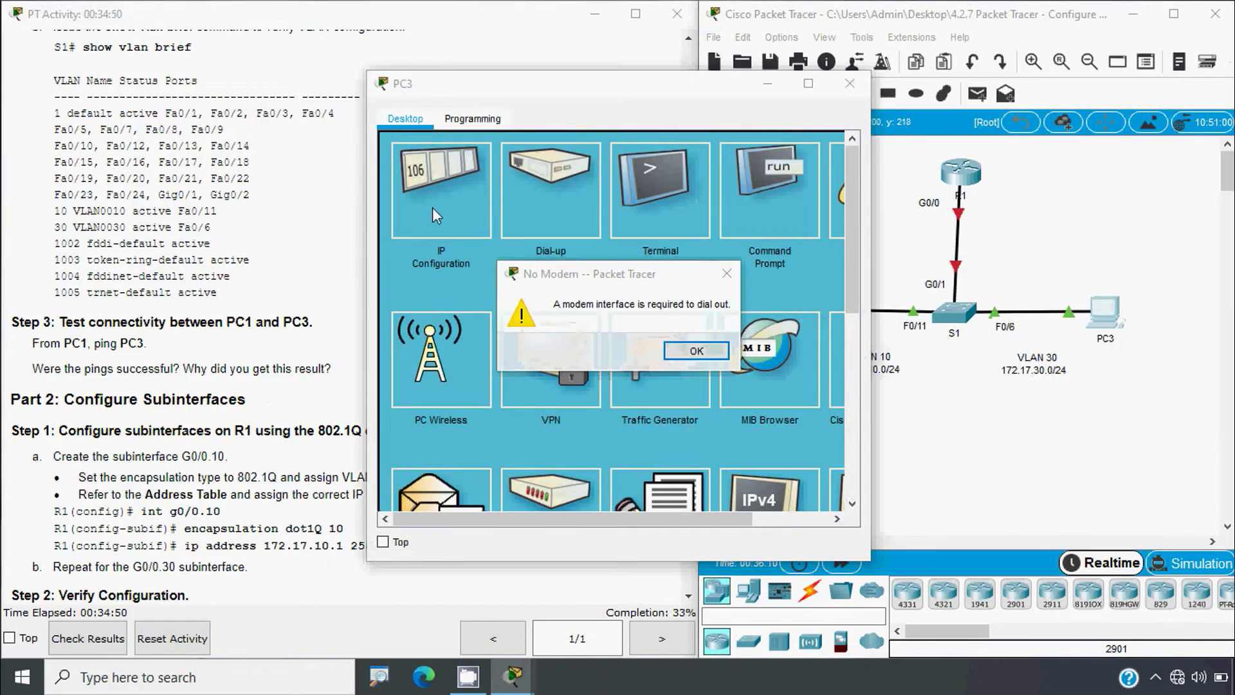
click(697, 350)
click(403, 193)
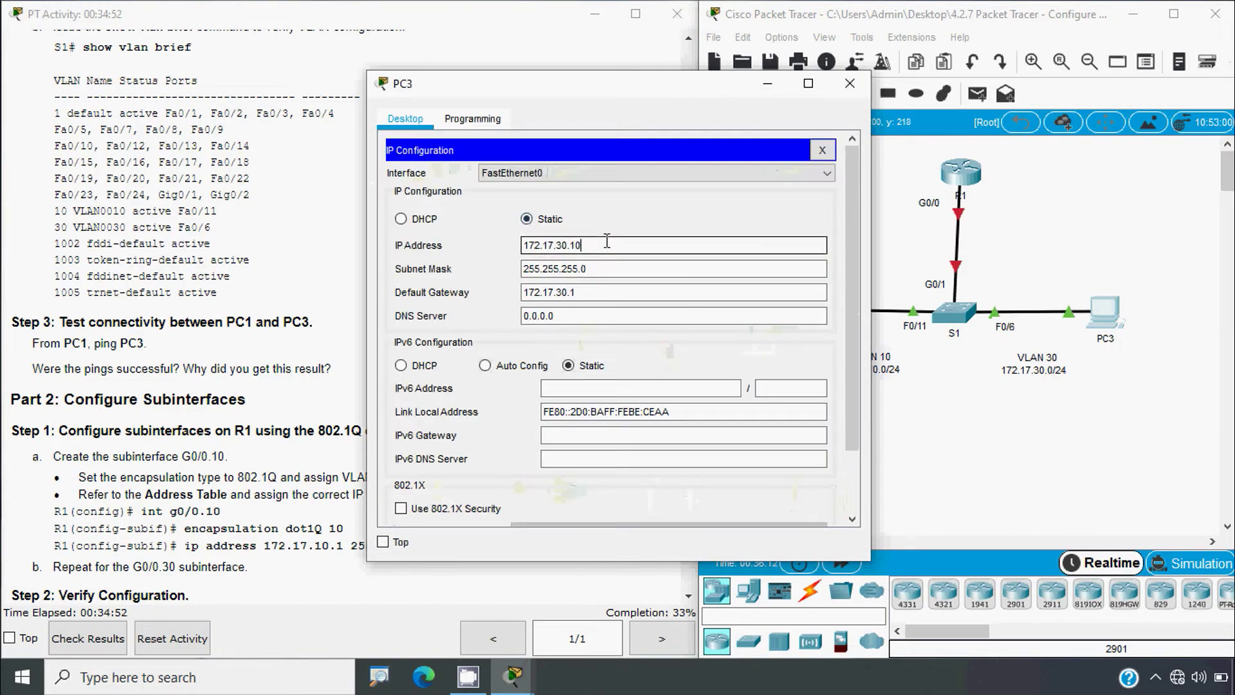
drag(582, 245, 525, 256)
key(ctrl+c)
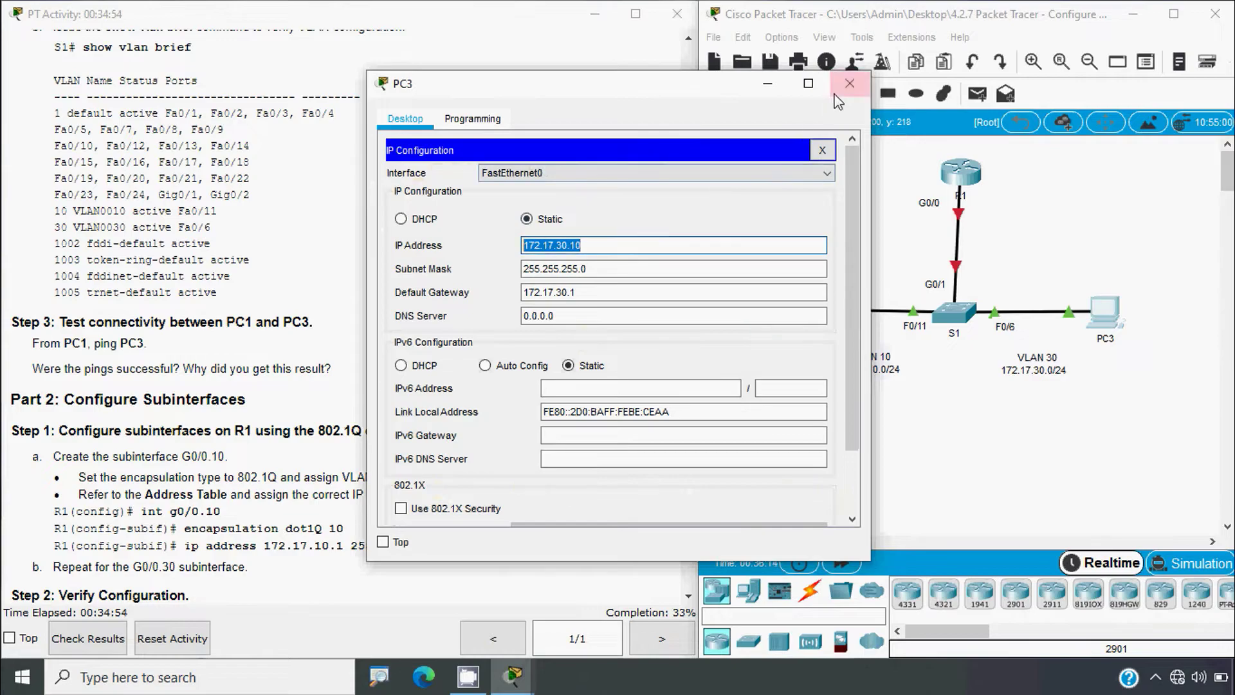
click(850, 83)
- Ping PC3 at 172.17.30.10 from PC1's command prompt, and close the PC1 window
click(822, 319)
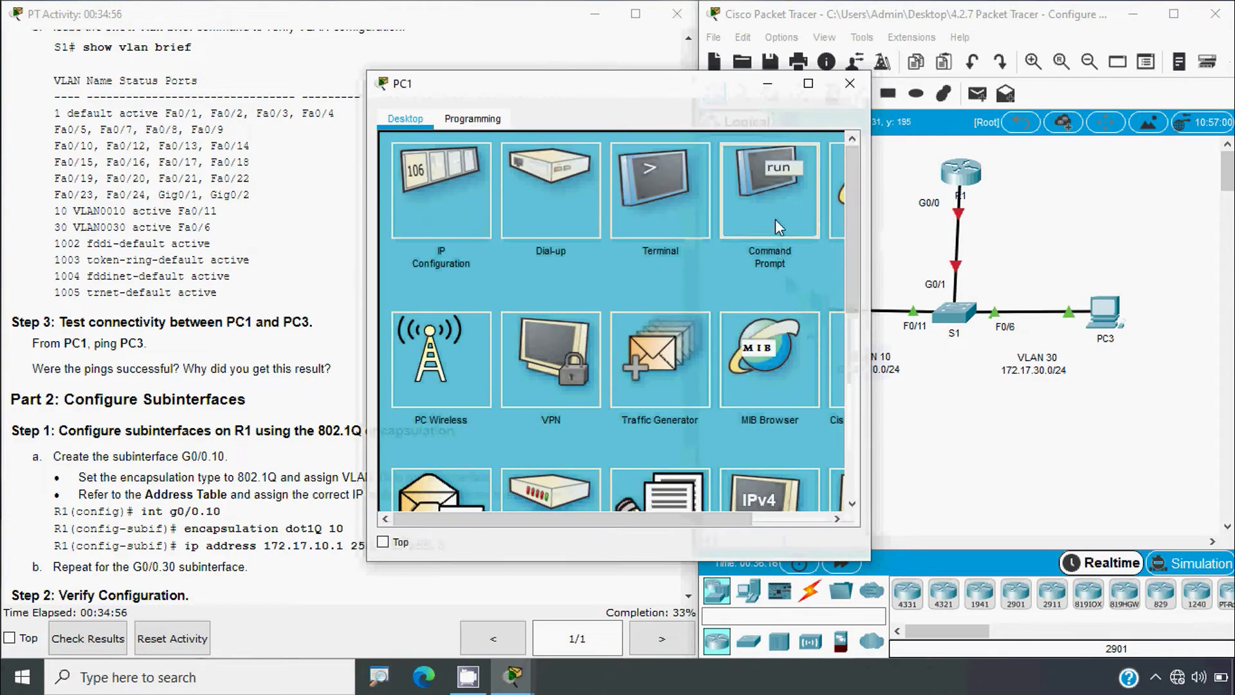
click(771, 193)
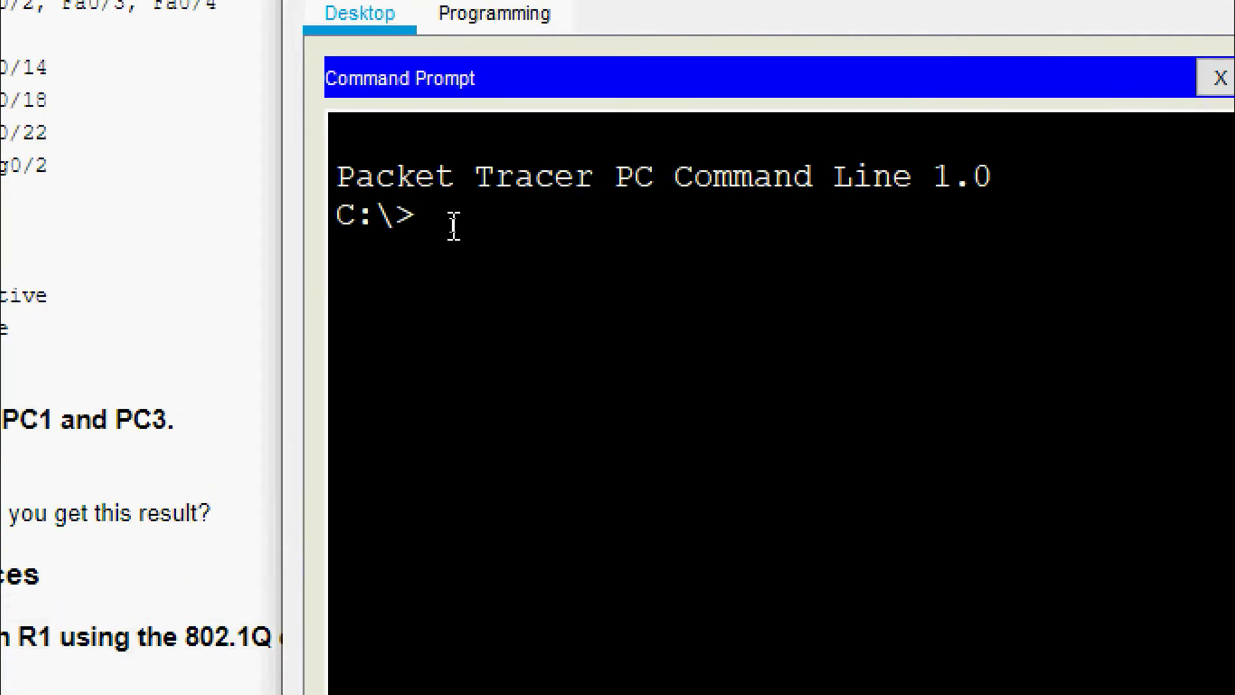
text(ping)
right_click(548, 220)
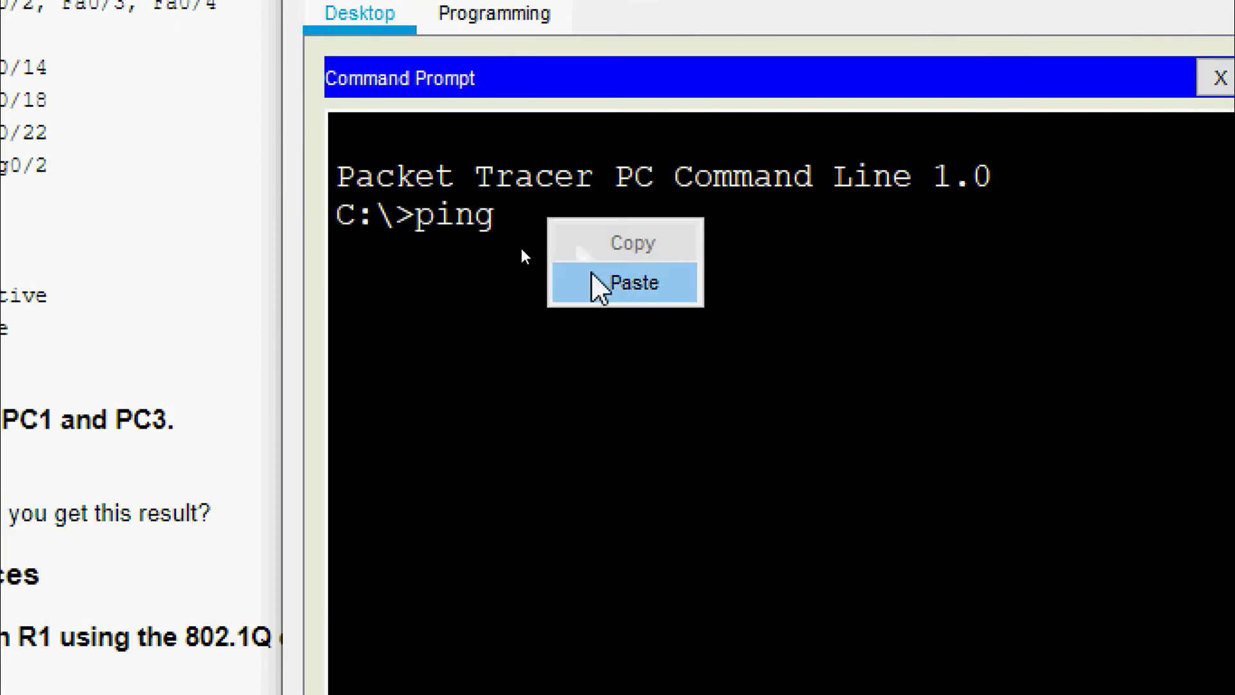
click(598, 284)
key(Return)
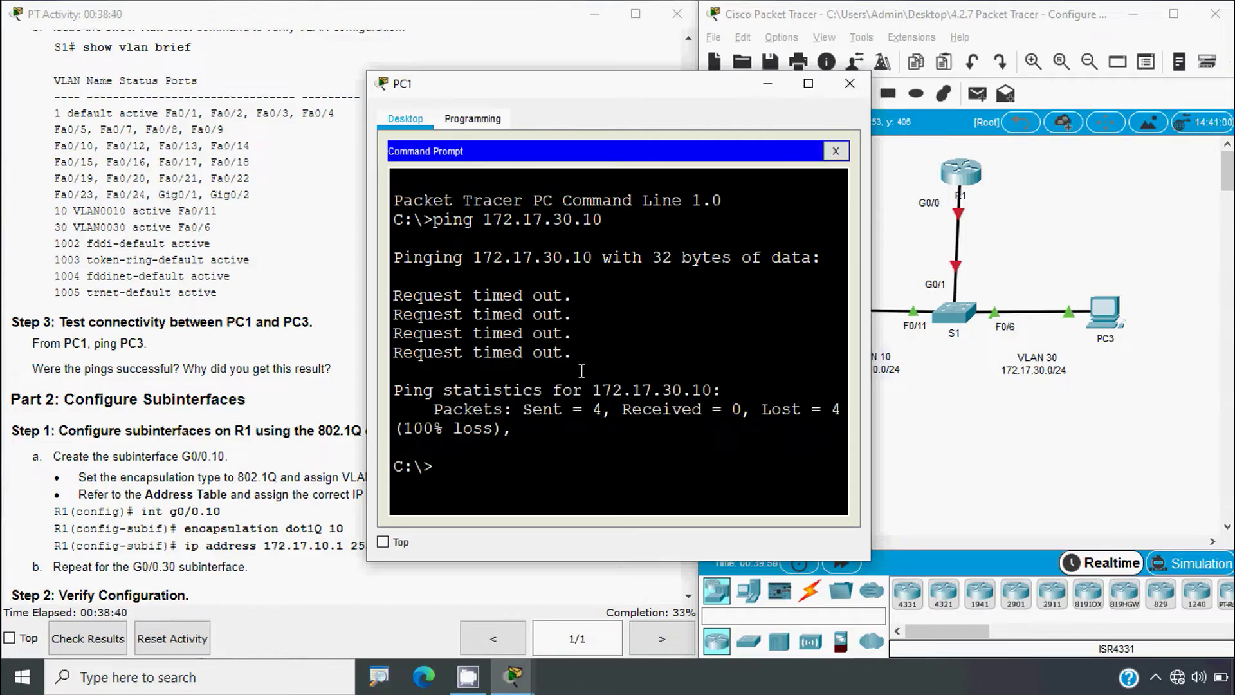
click(850, 83)
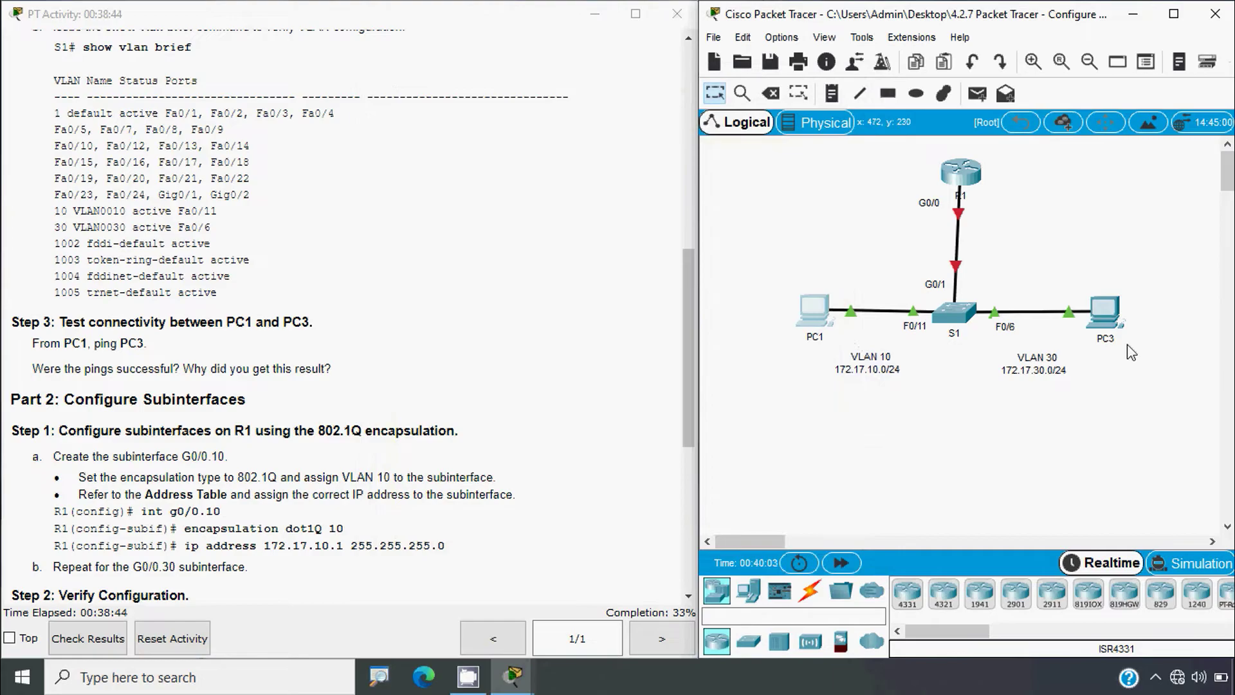
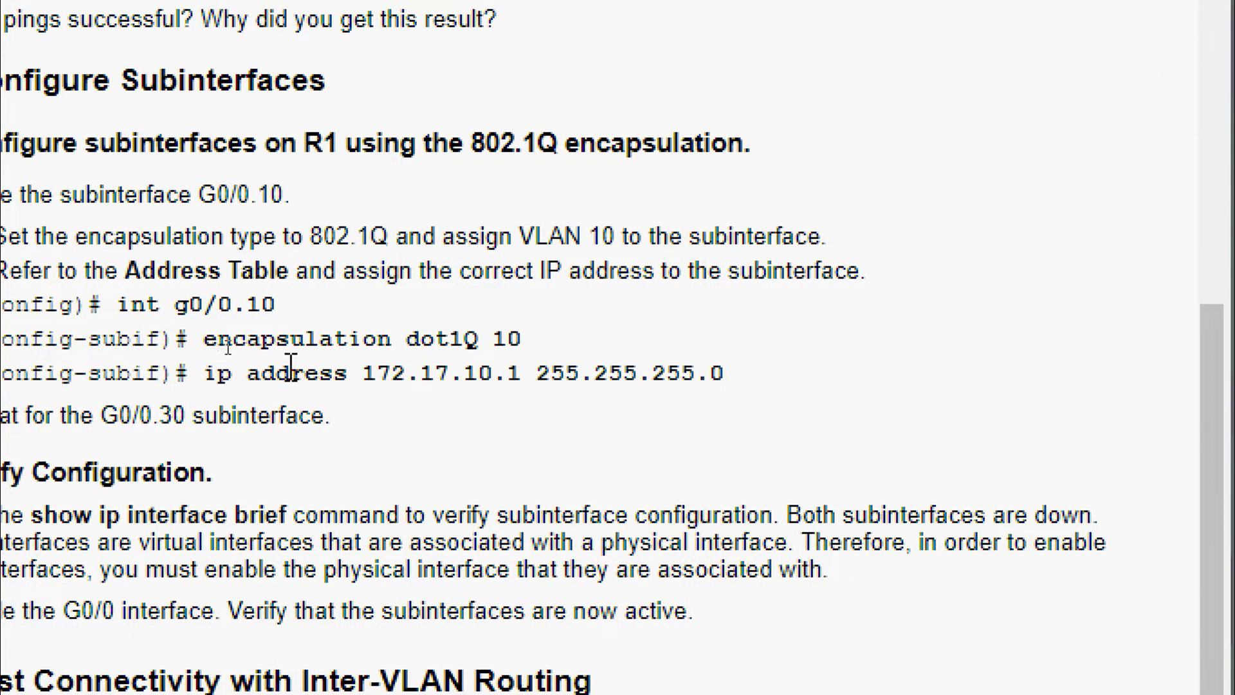
- Examine the VLAN number and IP address given for subinterface G0/0.10 in the activity instructions
double_click(507, 341)
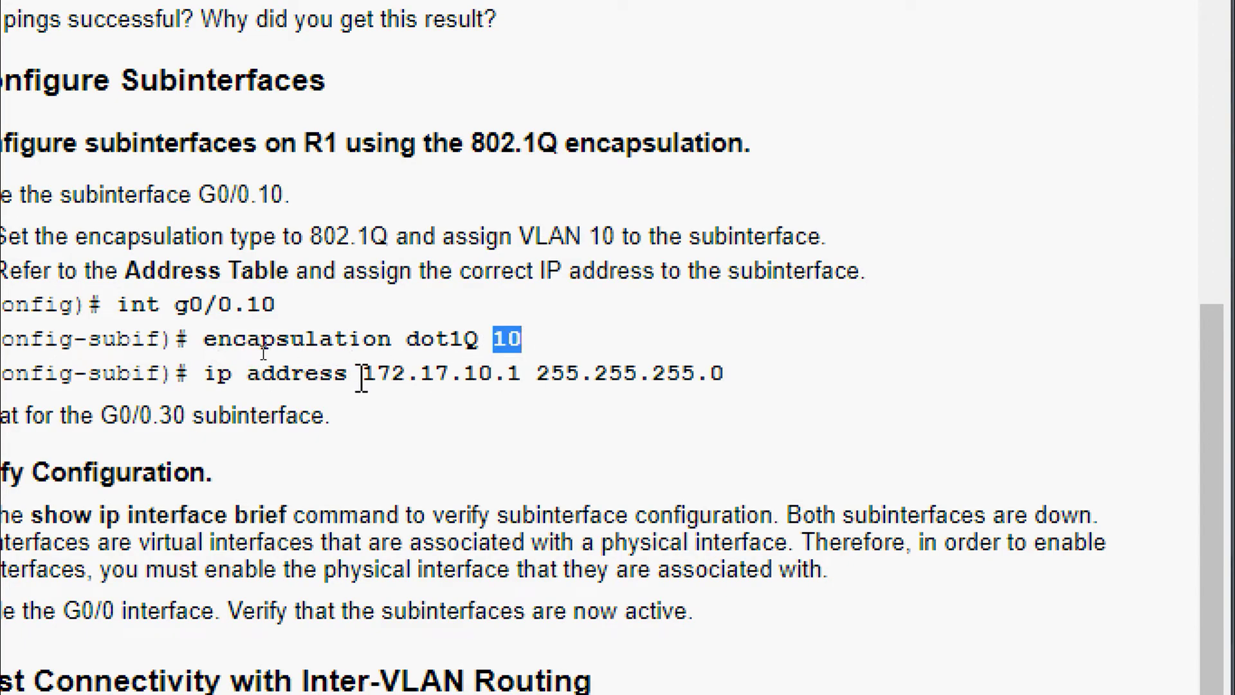
drag(360, 373, 467, 376)
click(689, 408)
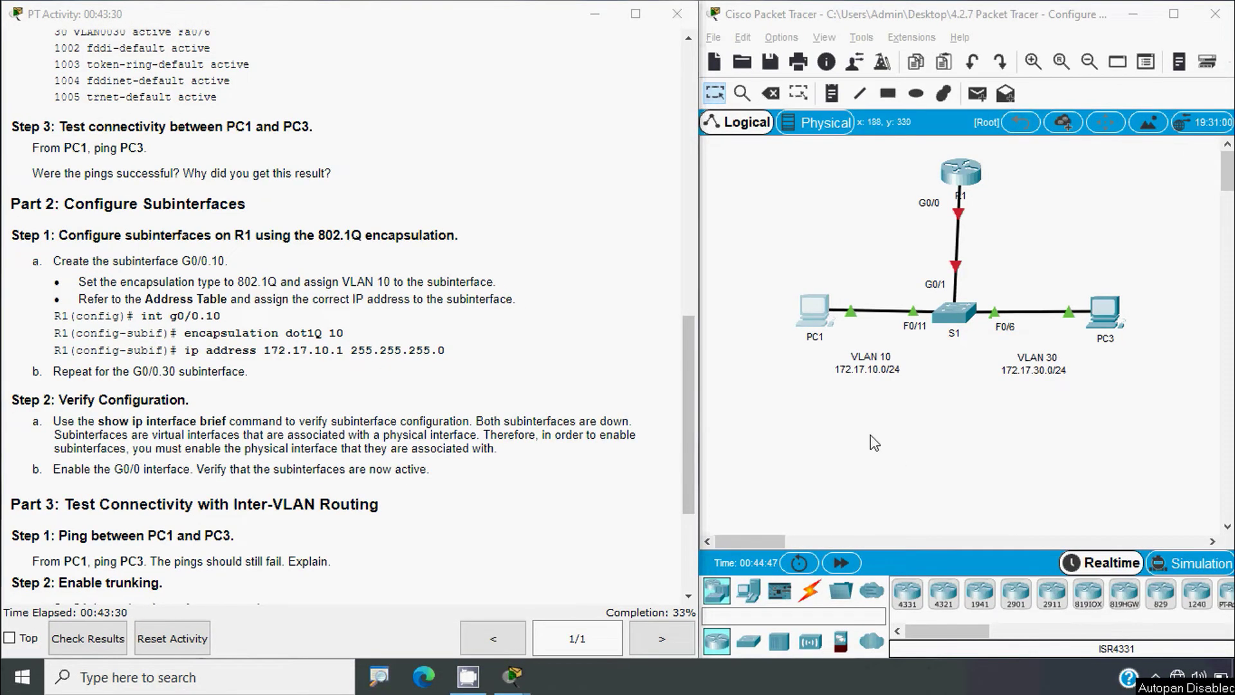
- Open R1's command line and enter privileged EXEC mode, followed by global configuration mode
click(960, 171)
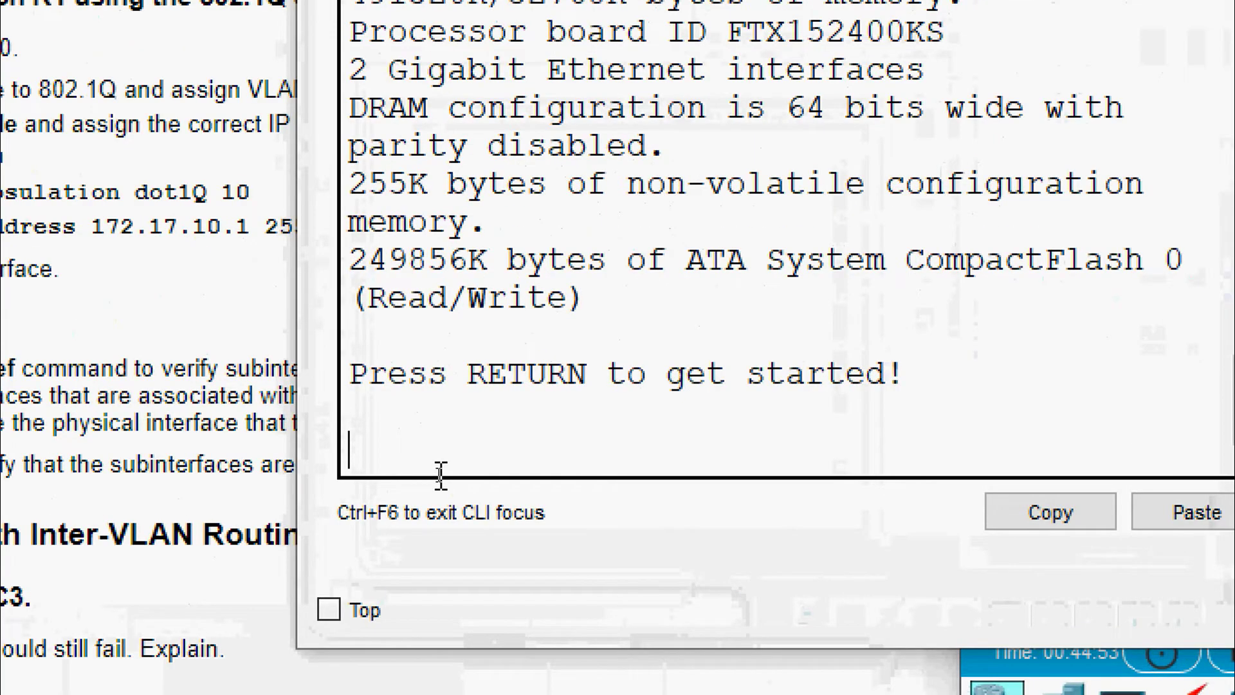
key(Return)
text(eba)
key(BackSpace)
key(BackSpace)
text(nable)
key(Return)
text(conf t)
key(Return)
- Create subinterface g 0/0.10 on R1 and enter its configuration mode
text(inte)
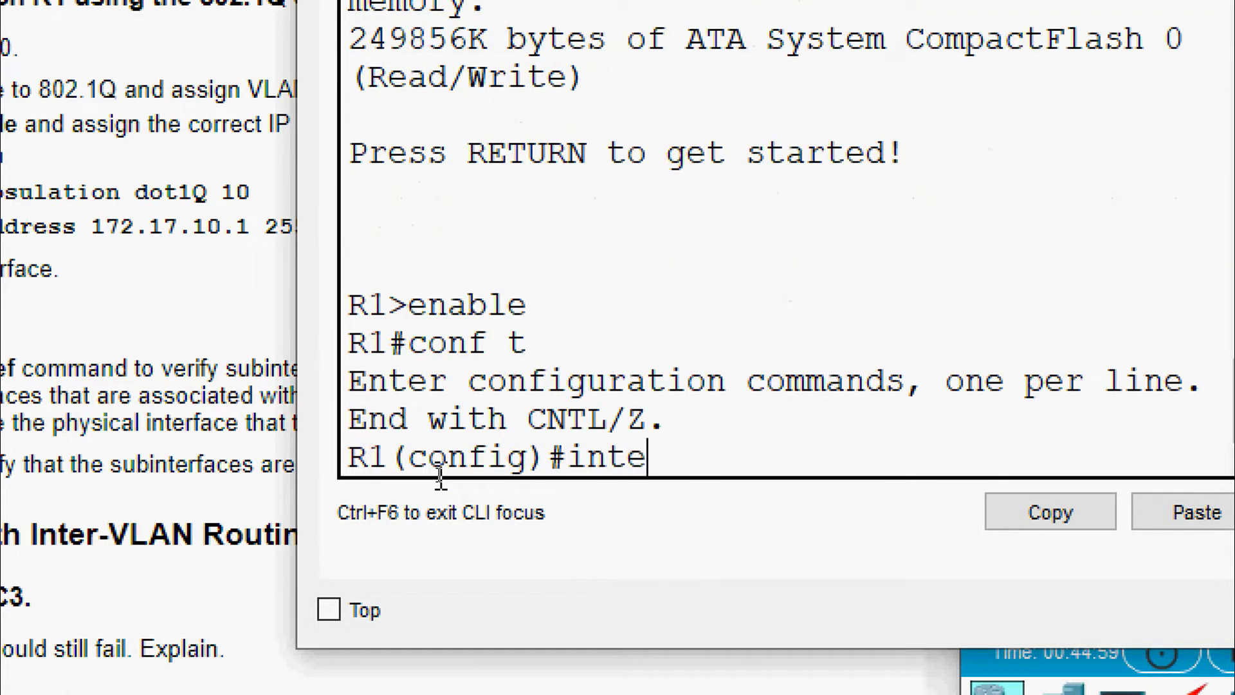
text(r)
key(Tab)
text(g)
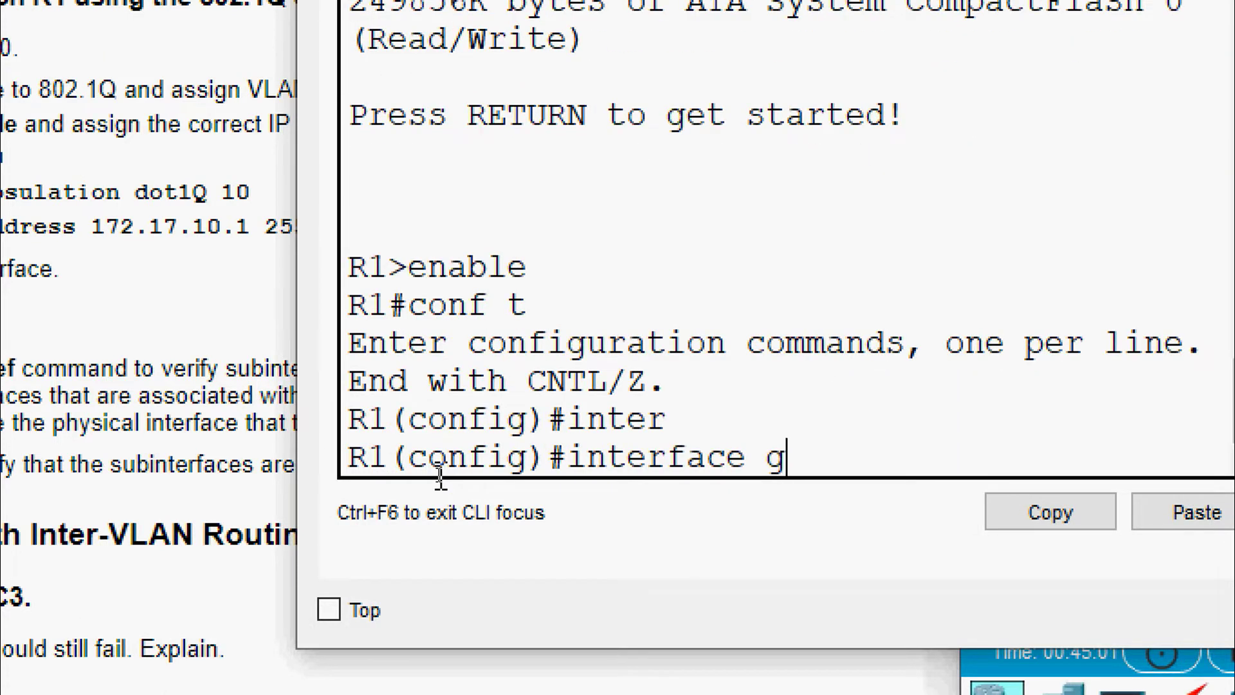
text( 0/0.10)
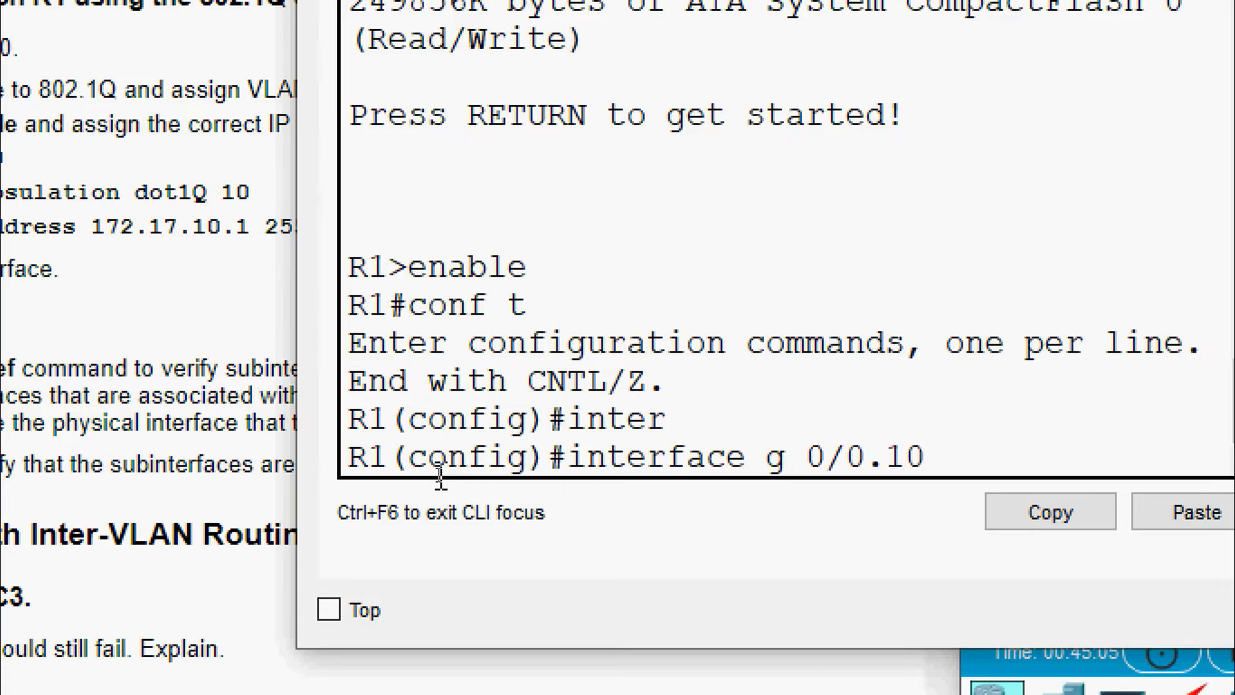
key(Return)
- Set the encapsulation of subinterface G0/0.10 to dot1Q with VLAN ID 10, checking the command's help for the ID argument
text(encapsul)
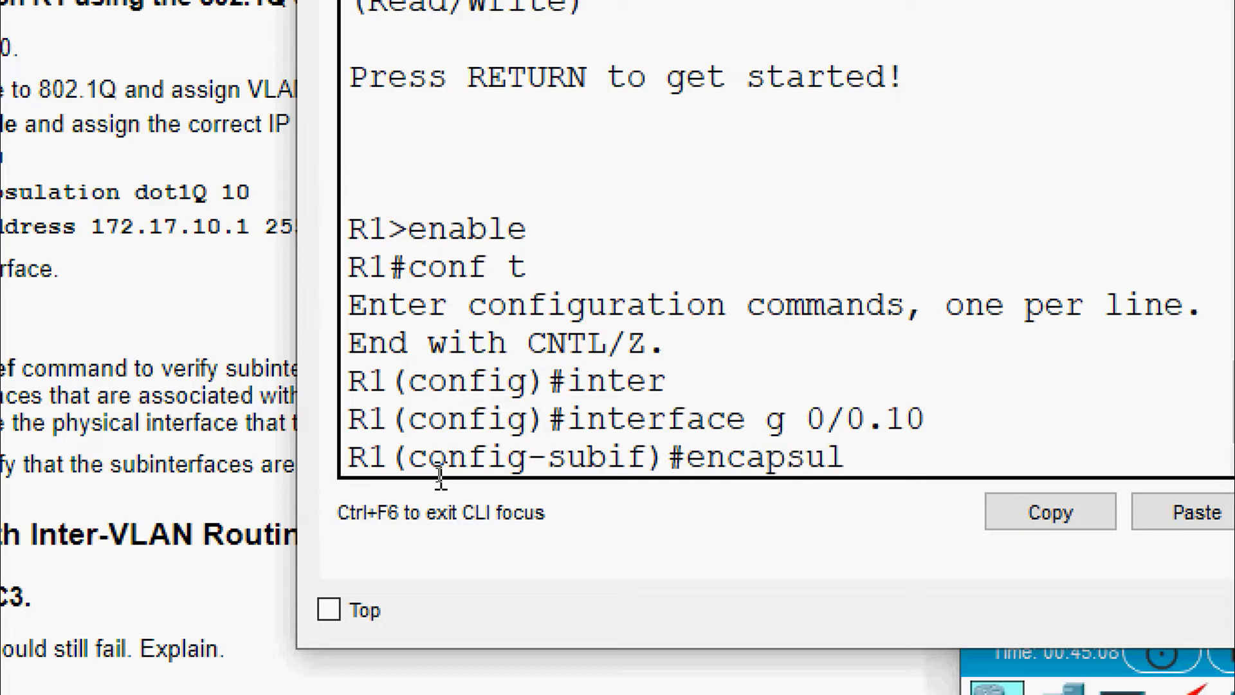
key(Tab)
text(do)
key(Tab)
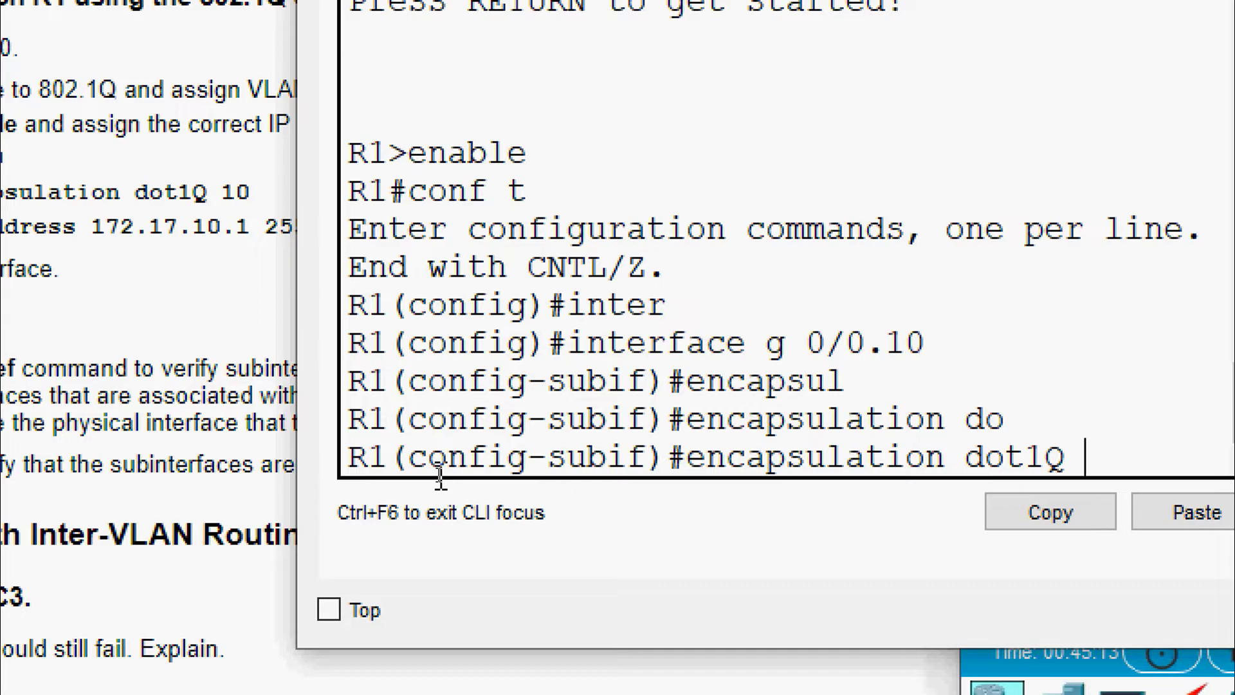
text(?)
text(10)
key(Return)
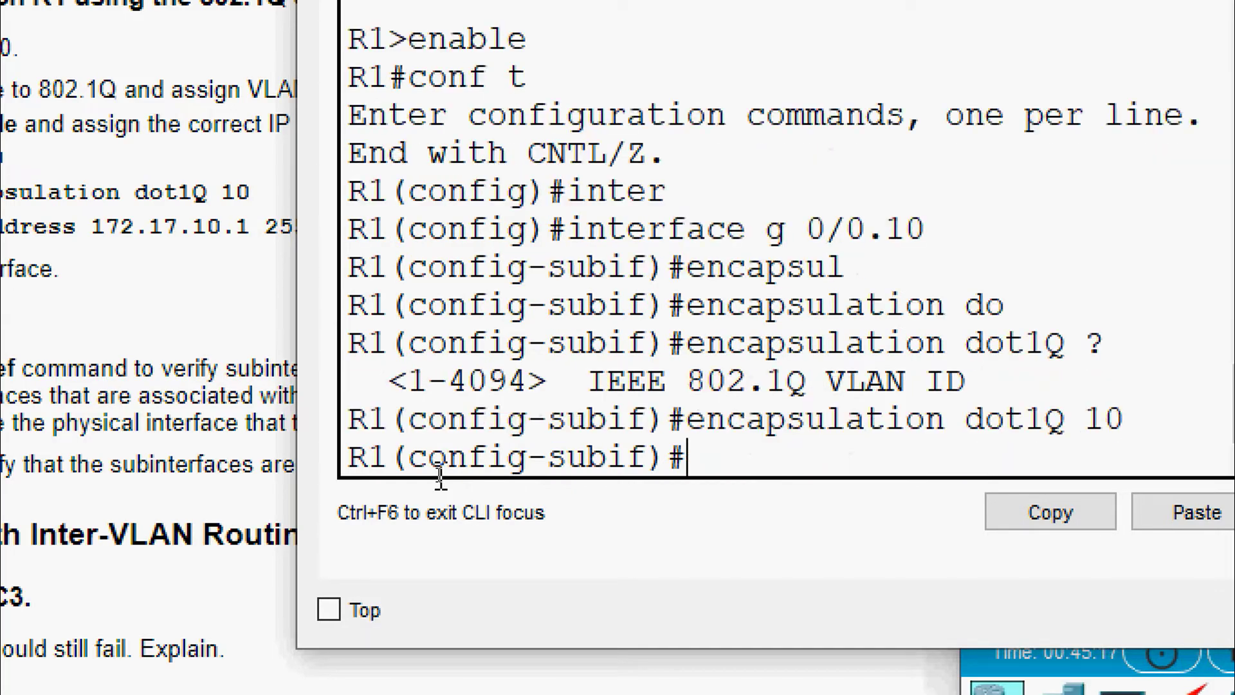
- Assign IP address 172.17.10.1 with subnet mask 255.255.255.0 to subinterface G0/0.10
text(ip add)
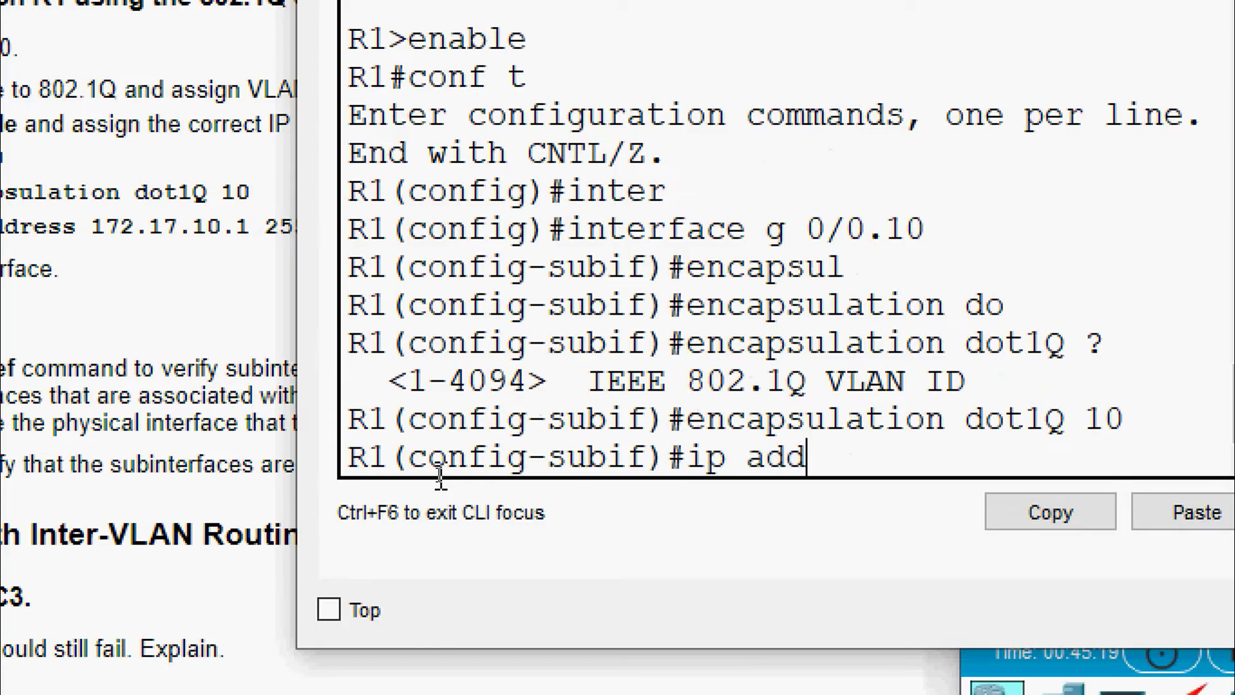
text(ress 172.17.10)
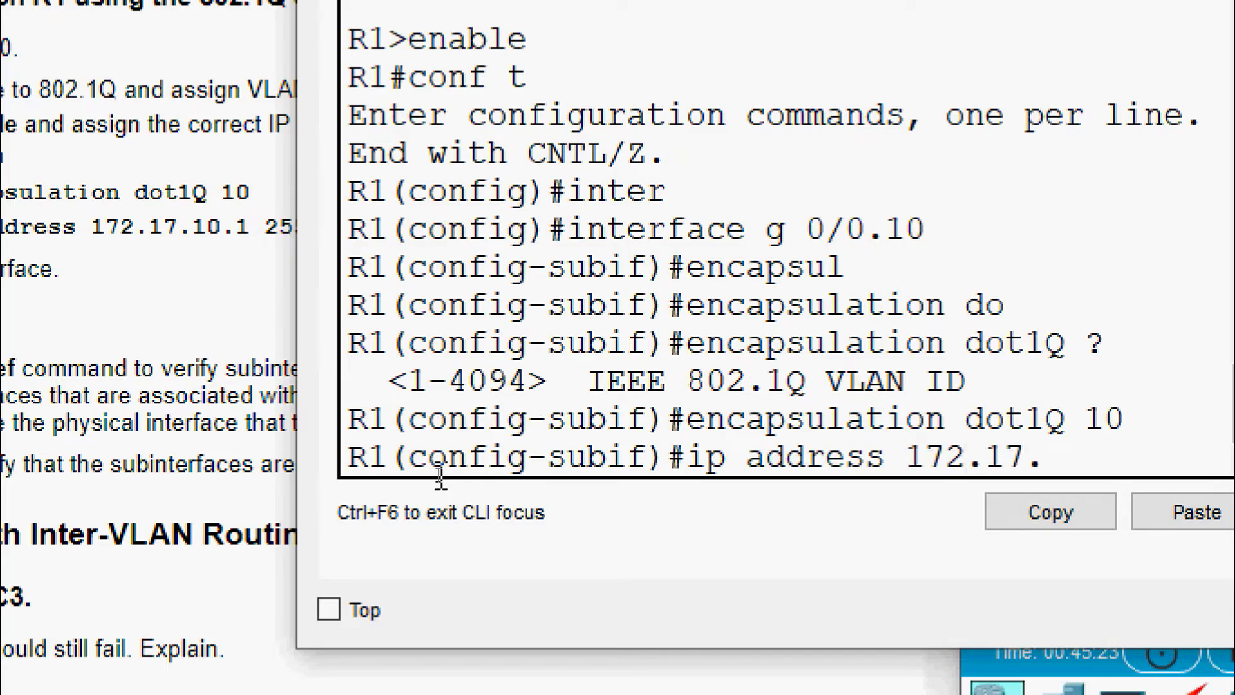
text(.1 255)
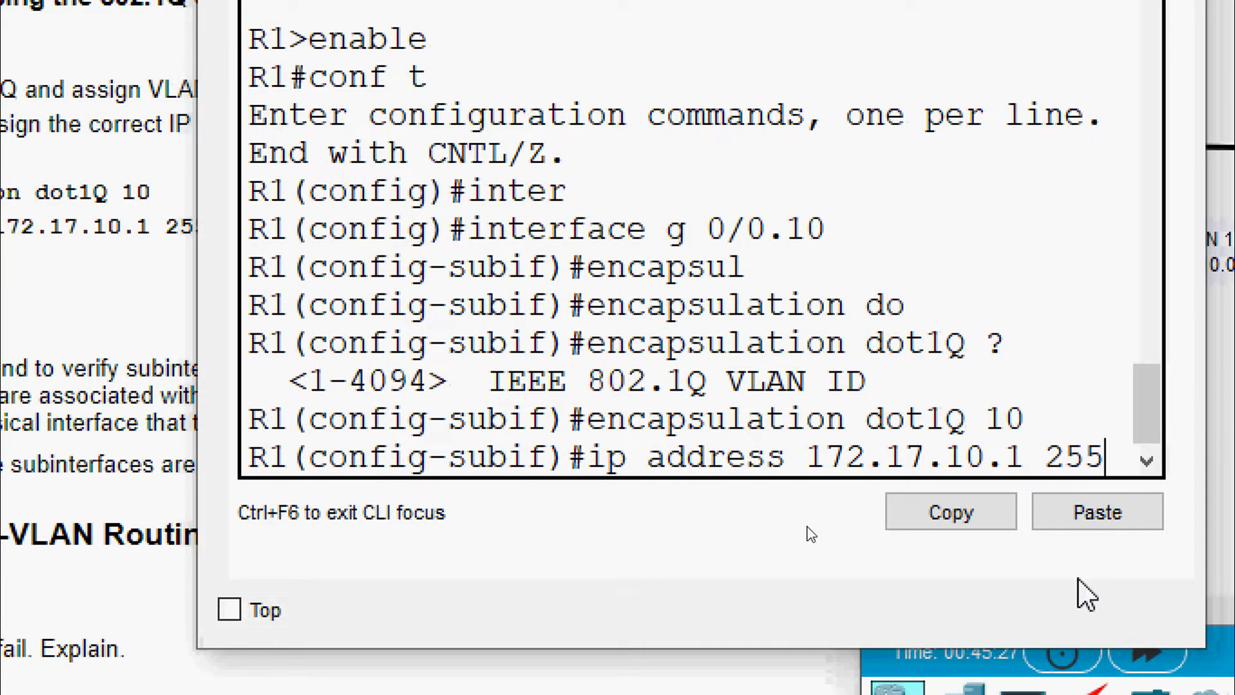
text(.255.255.0)
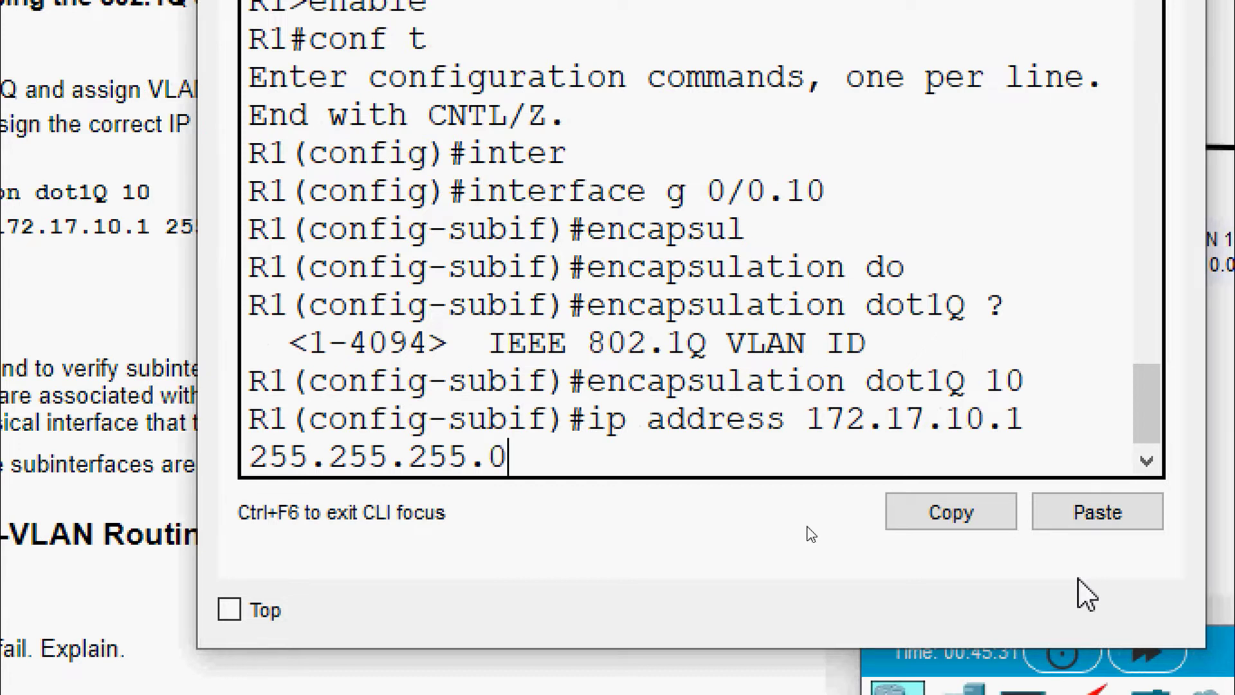
key(Return)
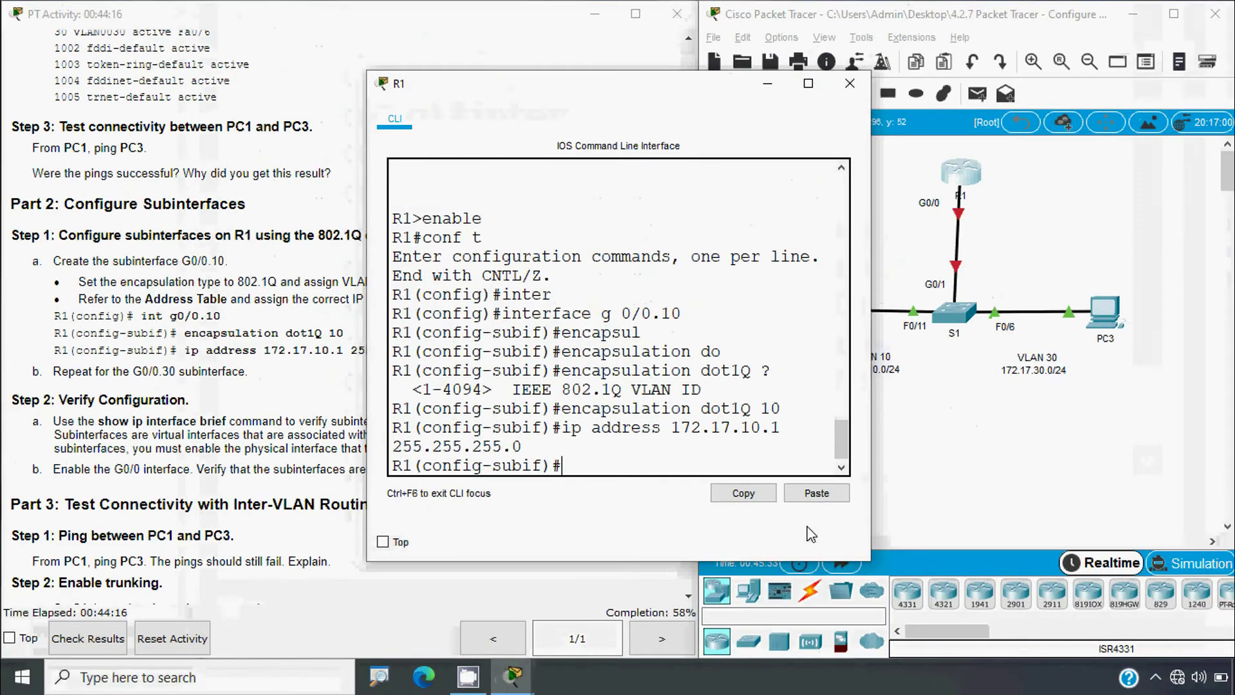
- Look up R1's G0/0.30 address and subnet mask in the instructions' Addressing Table, and return to R1's console
click(111, 393)
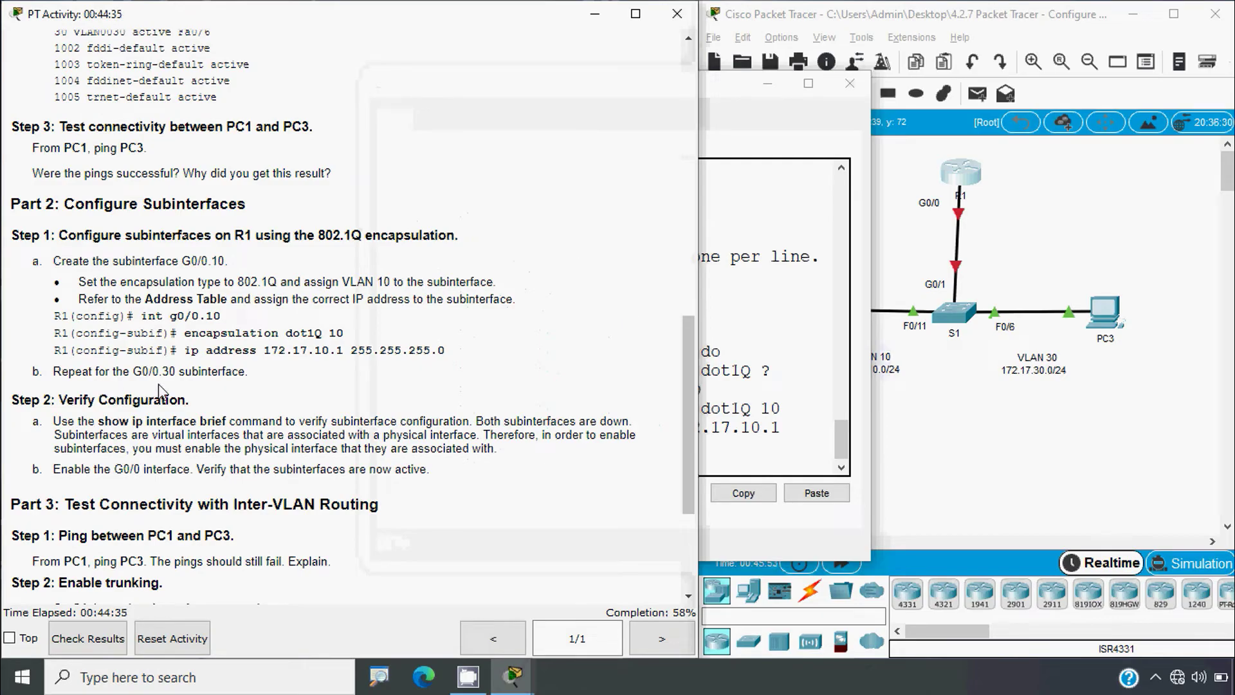
drag(683, 383, 708, 122)
scroll(510, 150, down, 1)
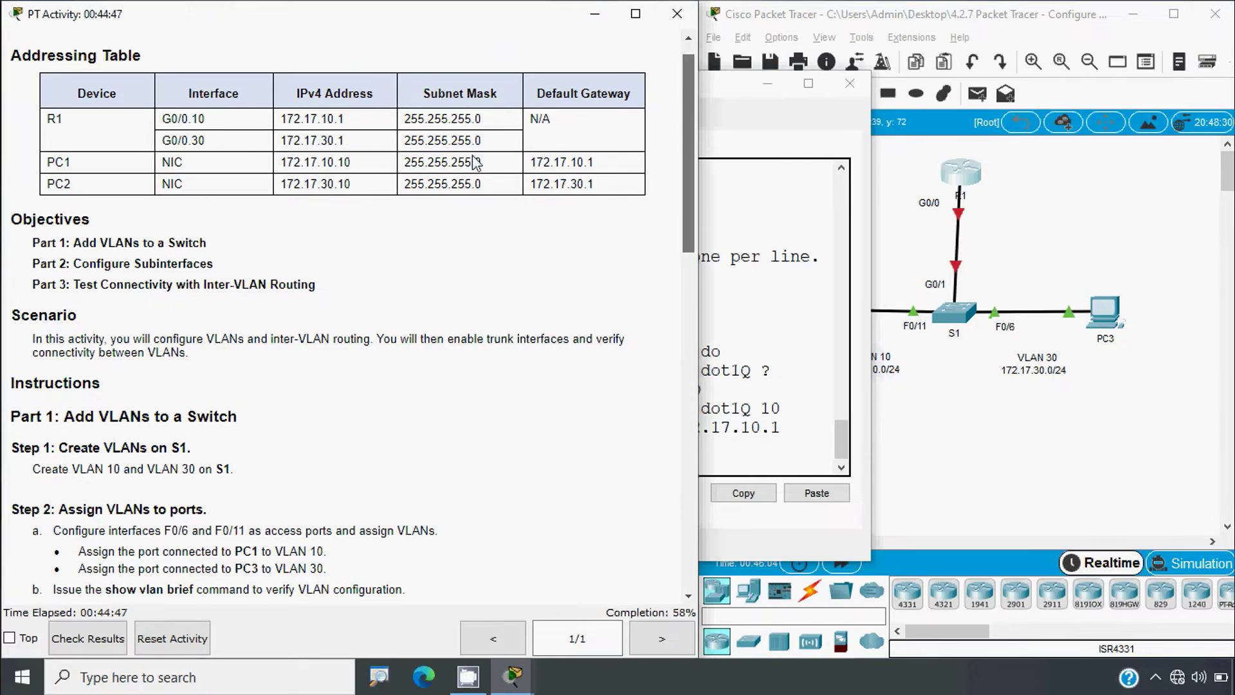
drag(501, 149, 405, 152)
scroll(563, 257, down, 10)
click(756, 350)
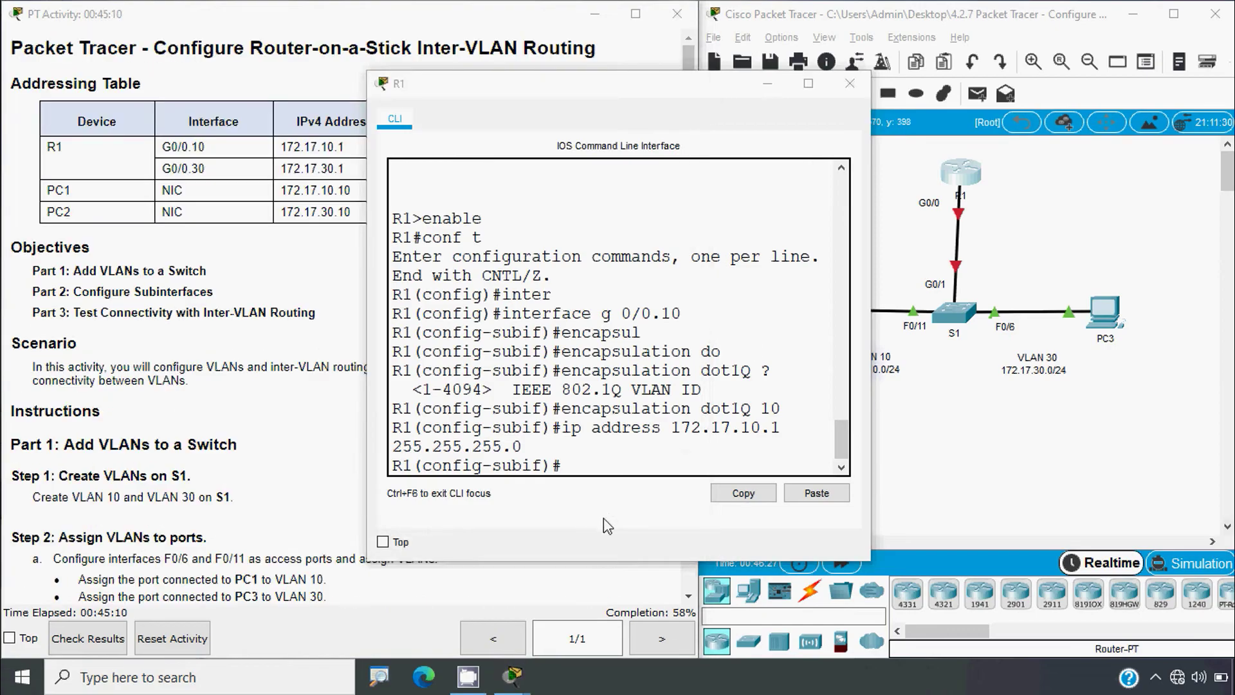
- Exit the G0/0.10 subinterface and create subinterface gi 0/0.30 on R1
click(603, 472)
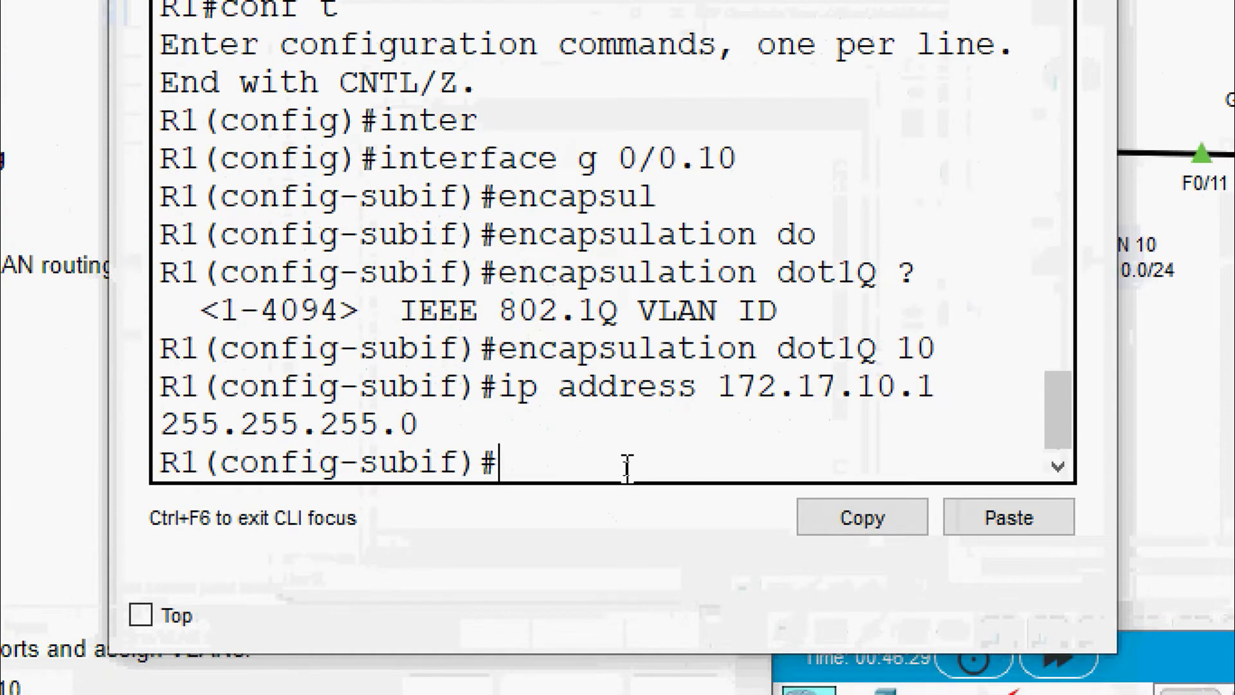
text(exit)
key(Return)
text(inte)
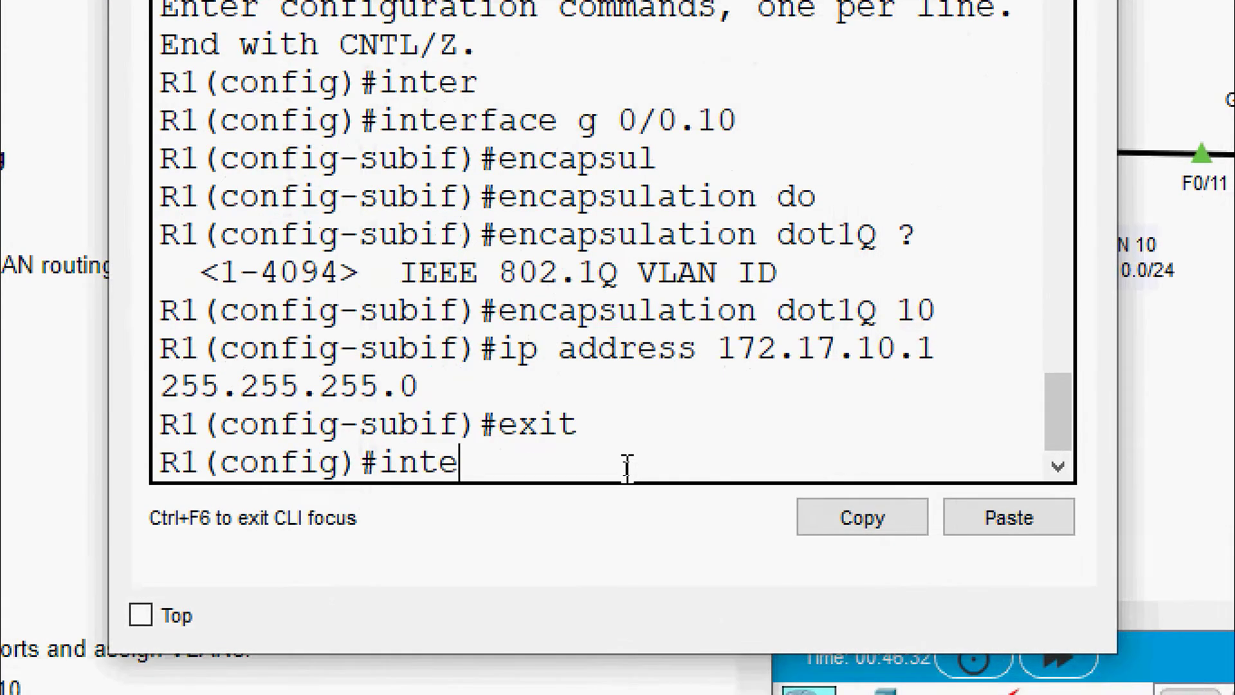
text(rface gi )
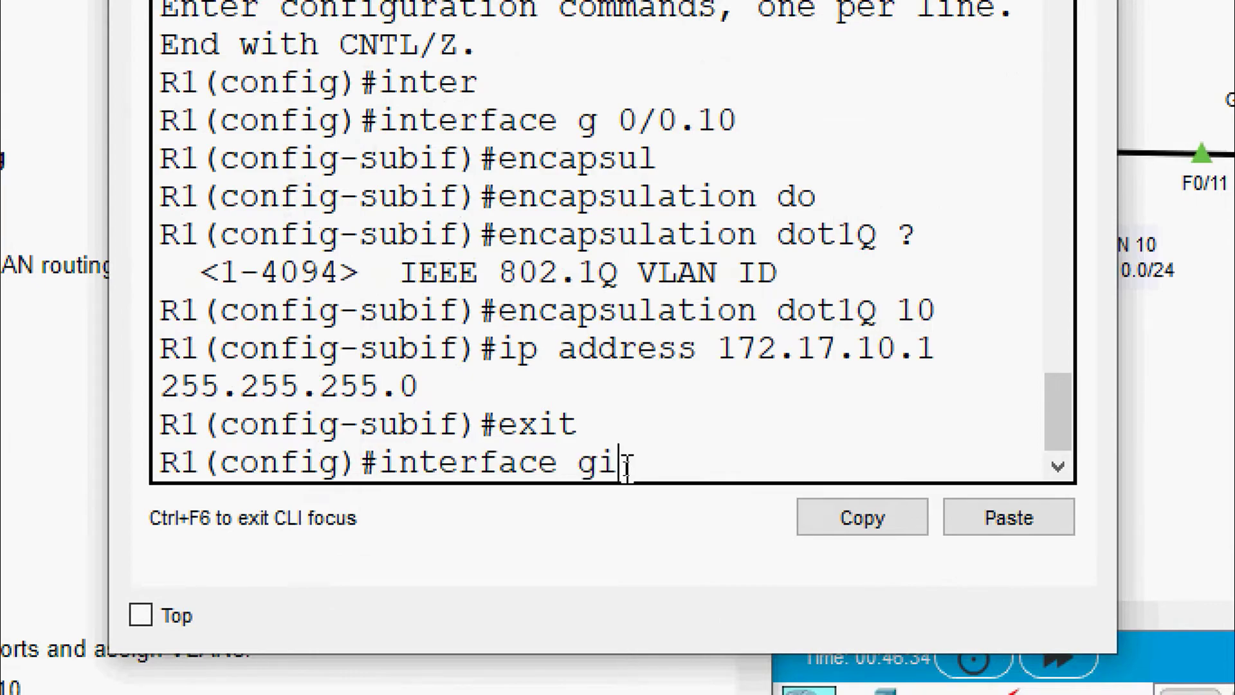
text(0/0.30)
key(Return)
- Set the encapsulation of subinterface G0/0.30 to dot1Q with VLAN ID 30, correcting the misspelled encapsulation keyword
text(encapsulat)
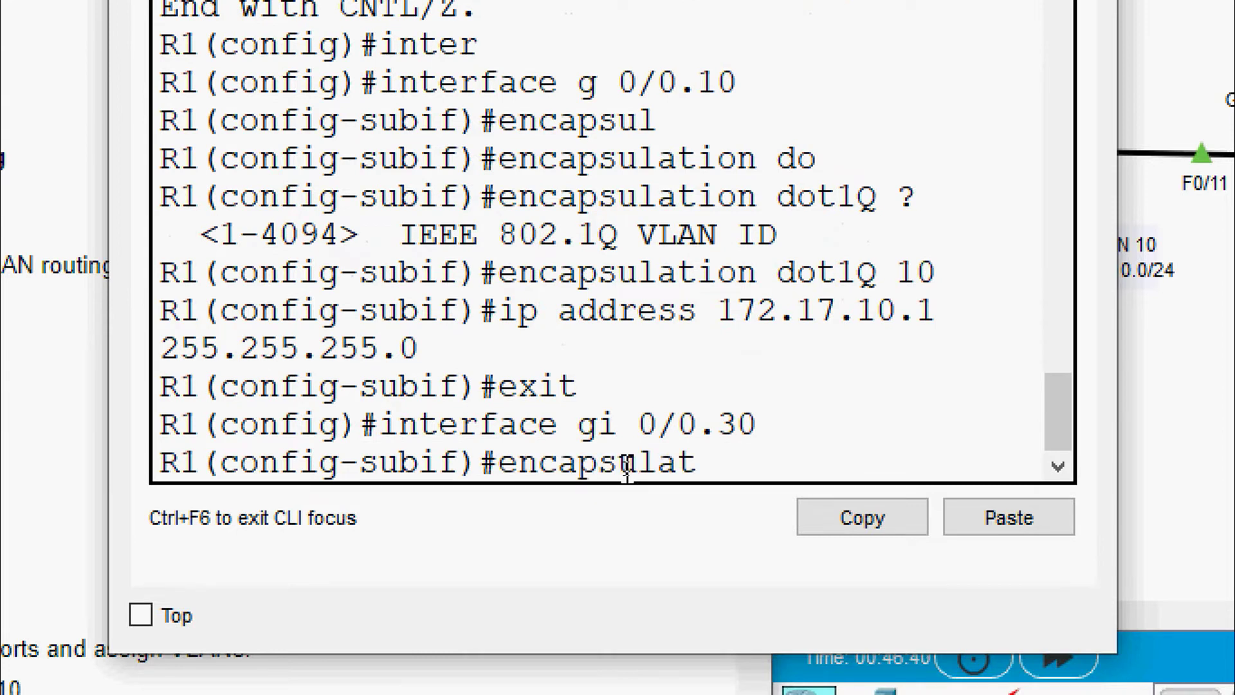
text(ion dont1Q)
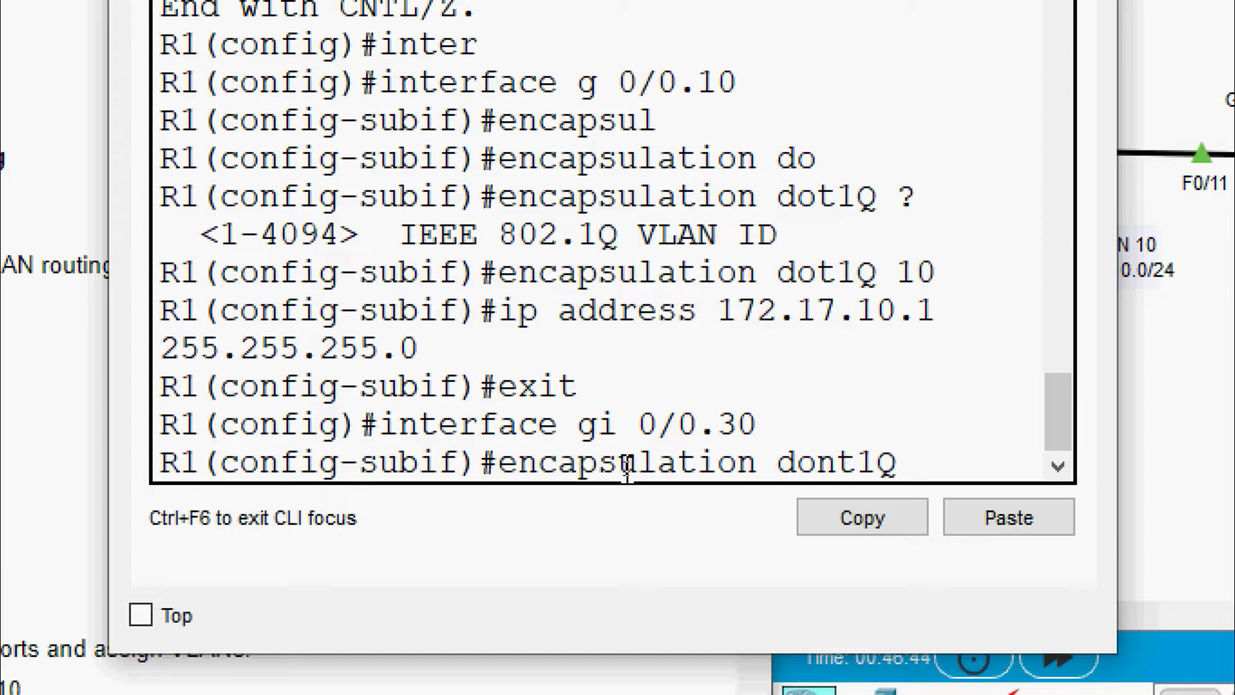
text( 30)
key(Return)
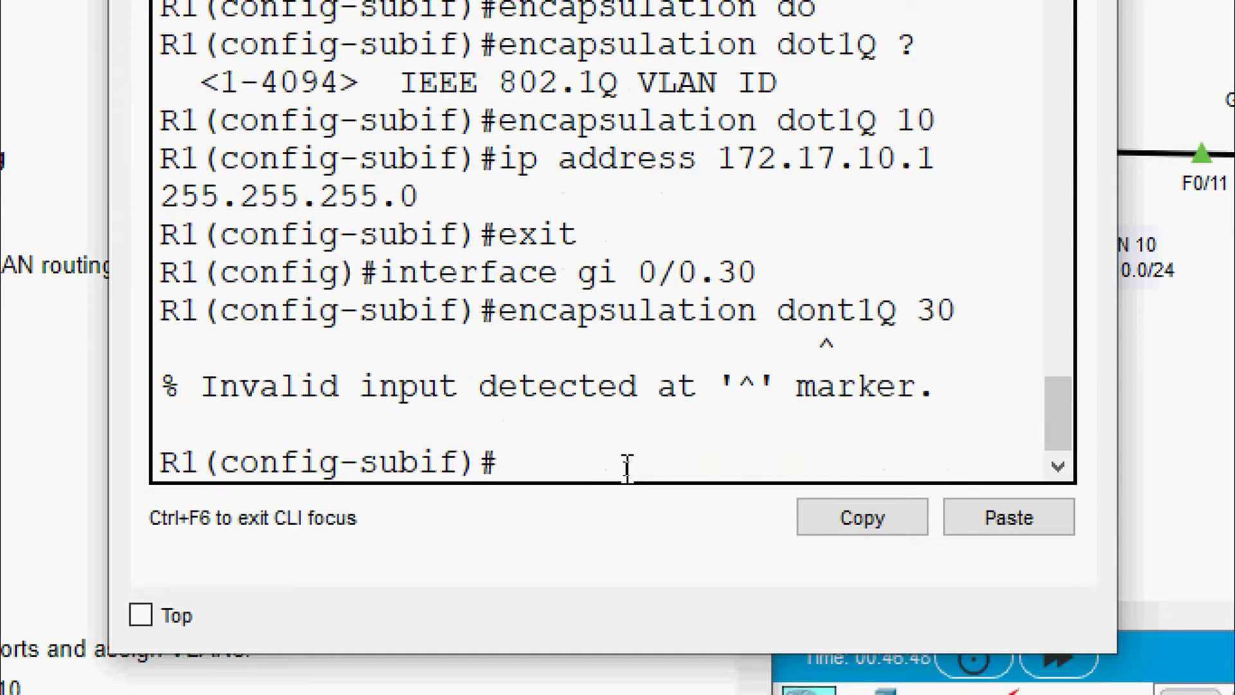
key(Up)
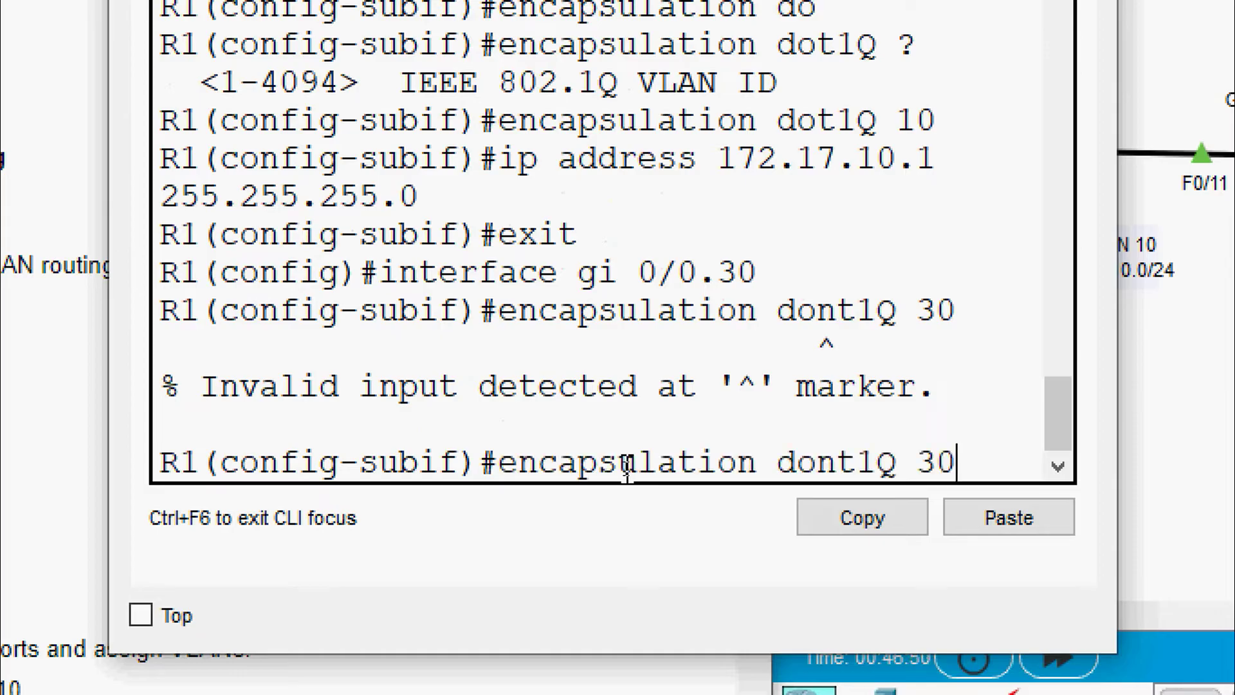
key(BackSpace)
key(BackSpace)
key(BackSpace)
key(BackSpace)
key(BackSpace)
key(BackSpace)
key(BackSpace)
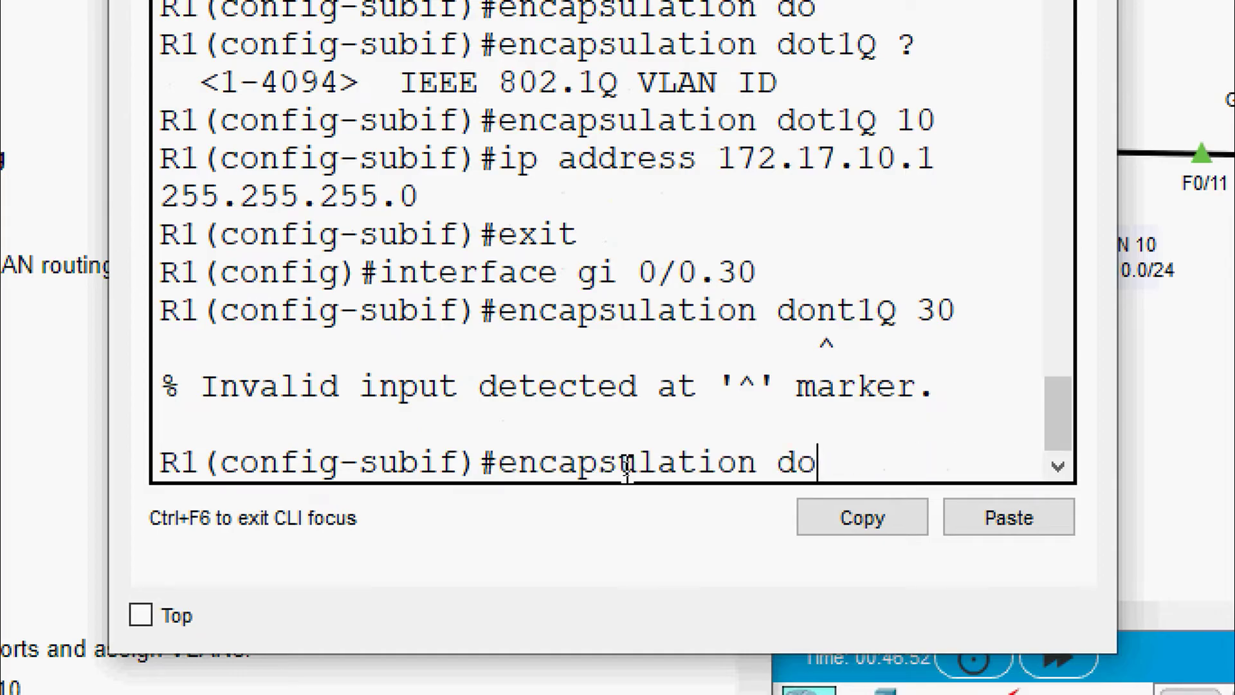
key(Tab)
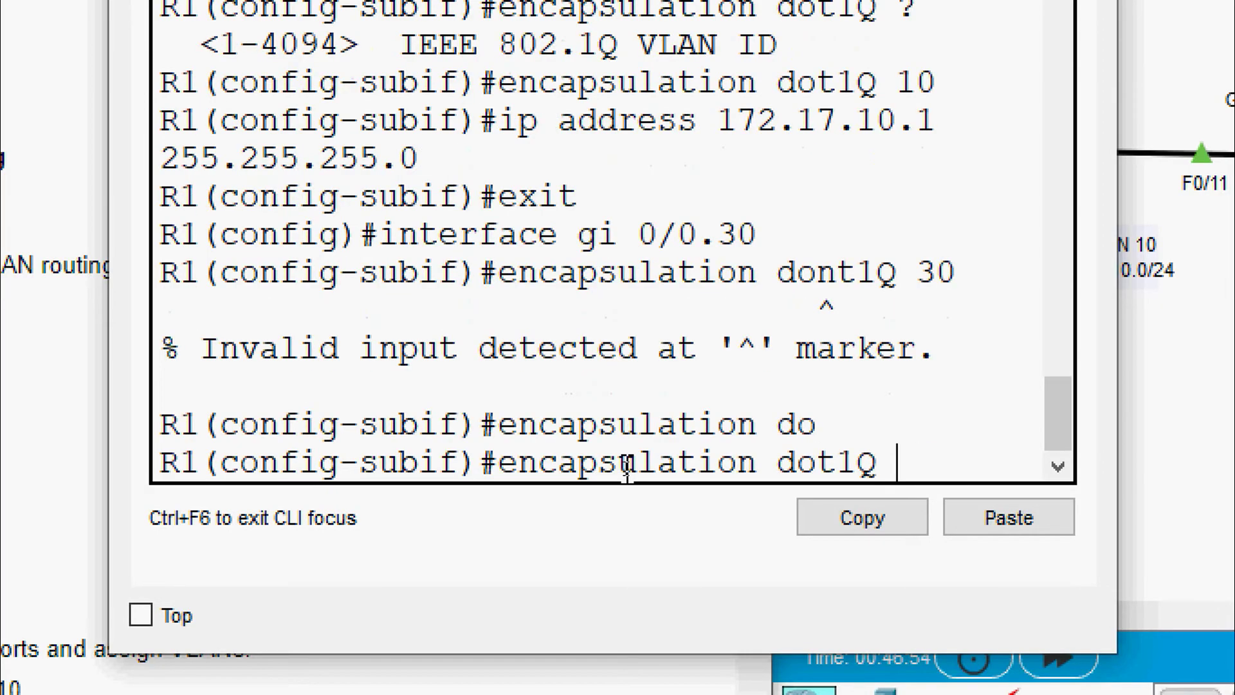
text(30)
key(Return)
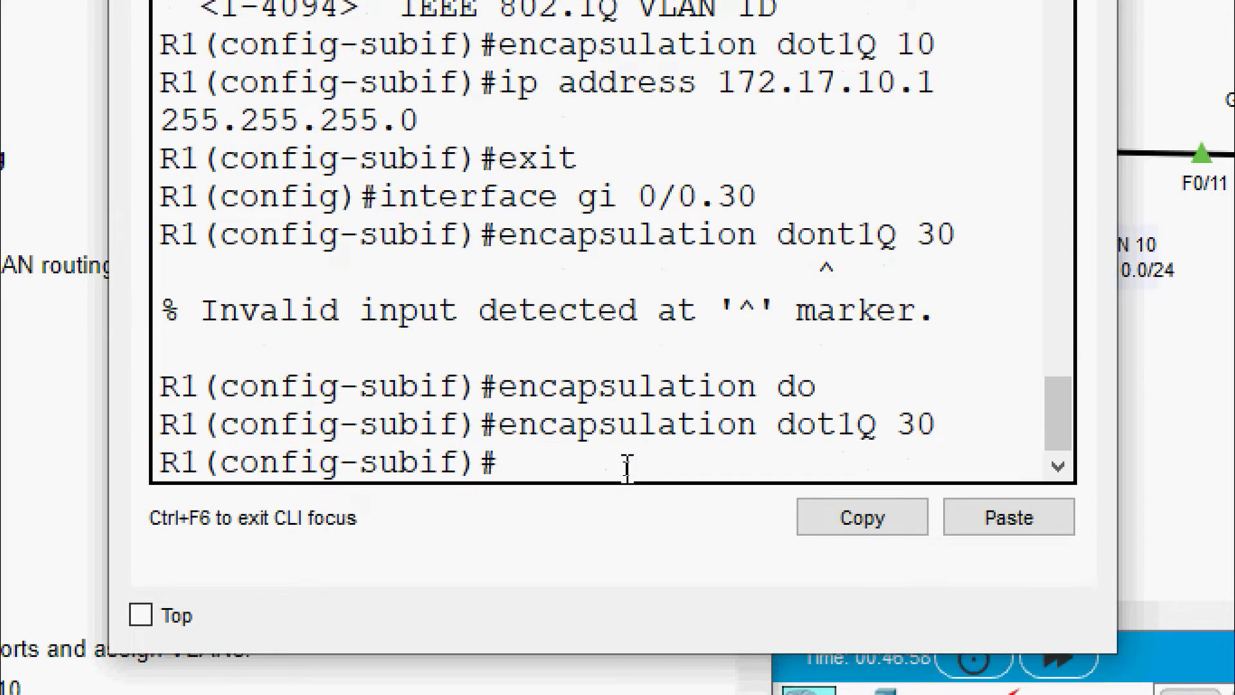
- Assign IP address 172.17.30.1 with subnet mask 255.255.255.0 to subinterface G0/0.30, and close the R1 window
text(ip add)
key(Tab)
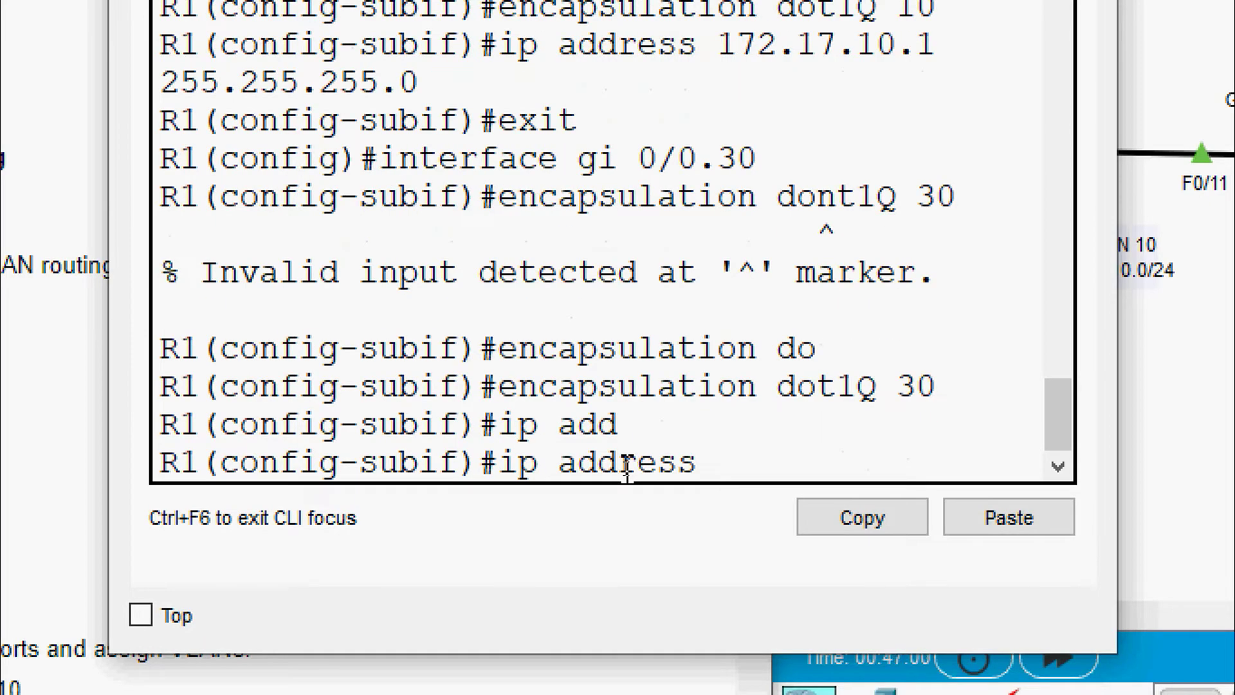
text(172.17.)
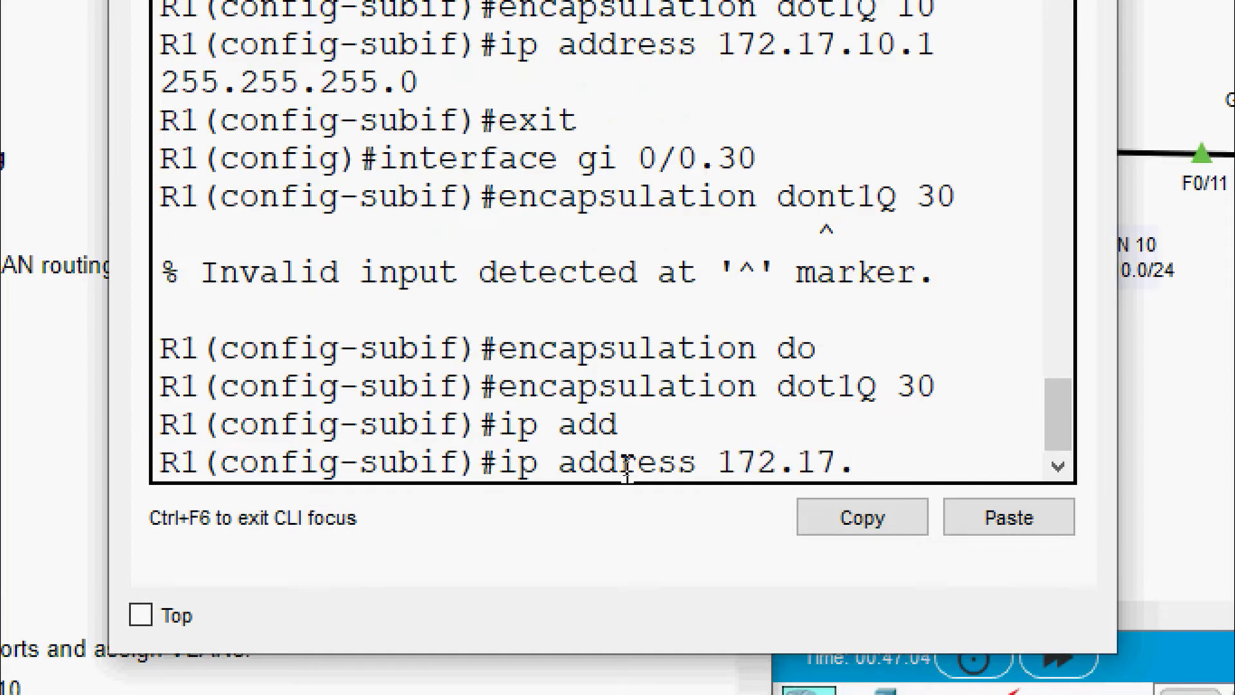
text(30.1 255.255)
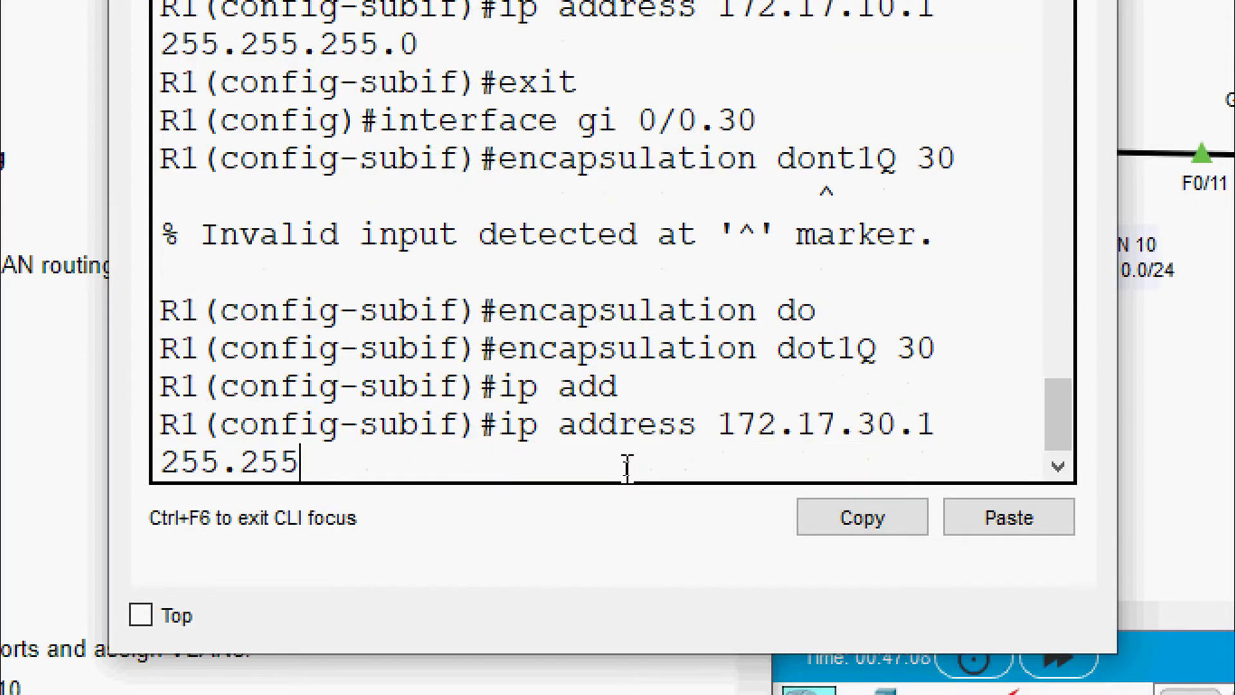
text(.255.0)
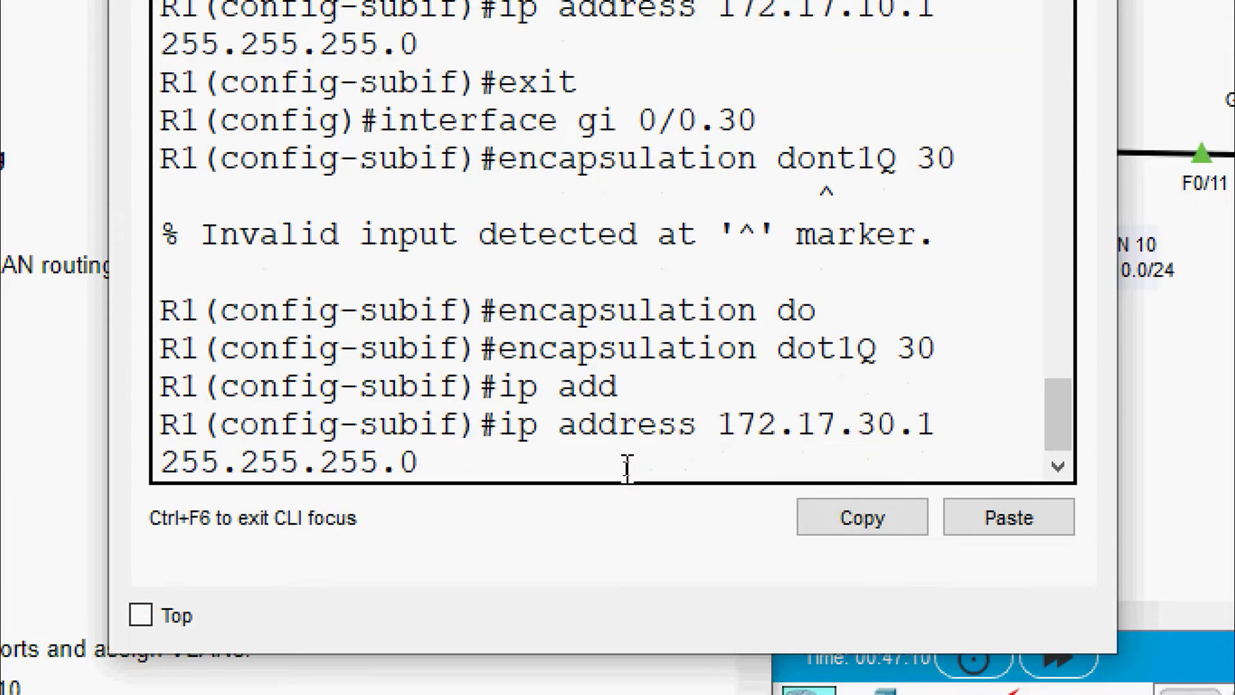
key(Return)
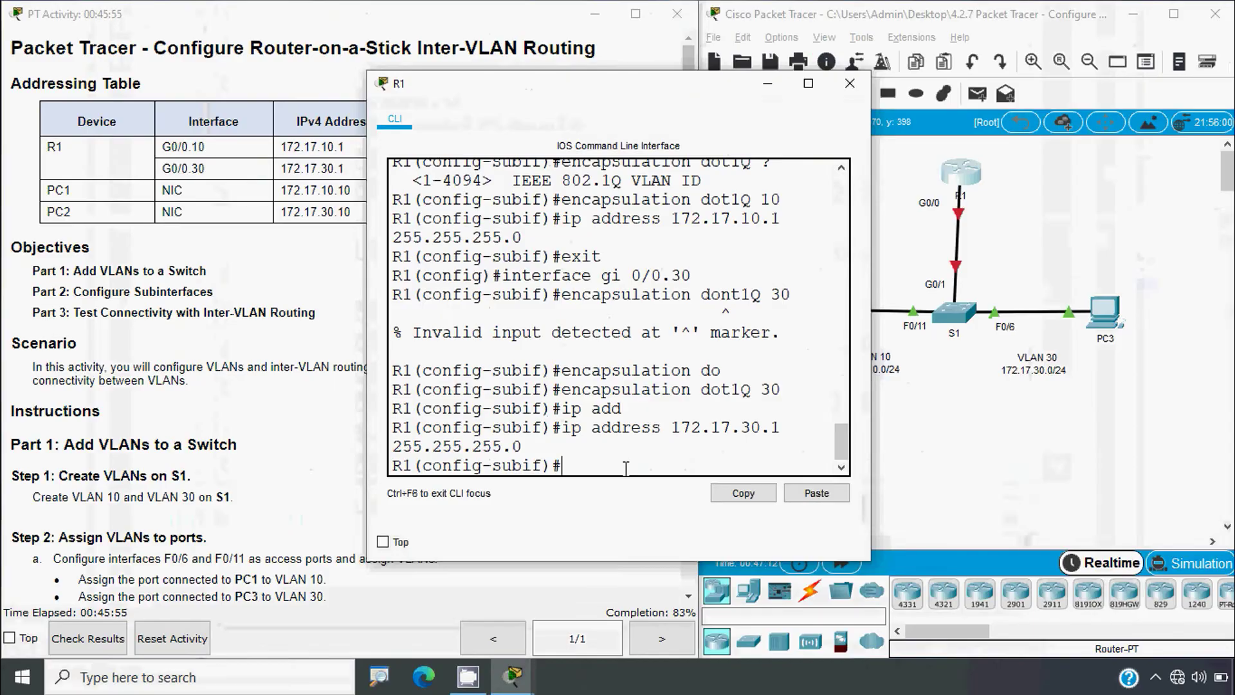
click(849, 83)
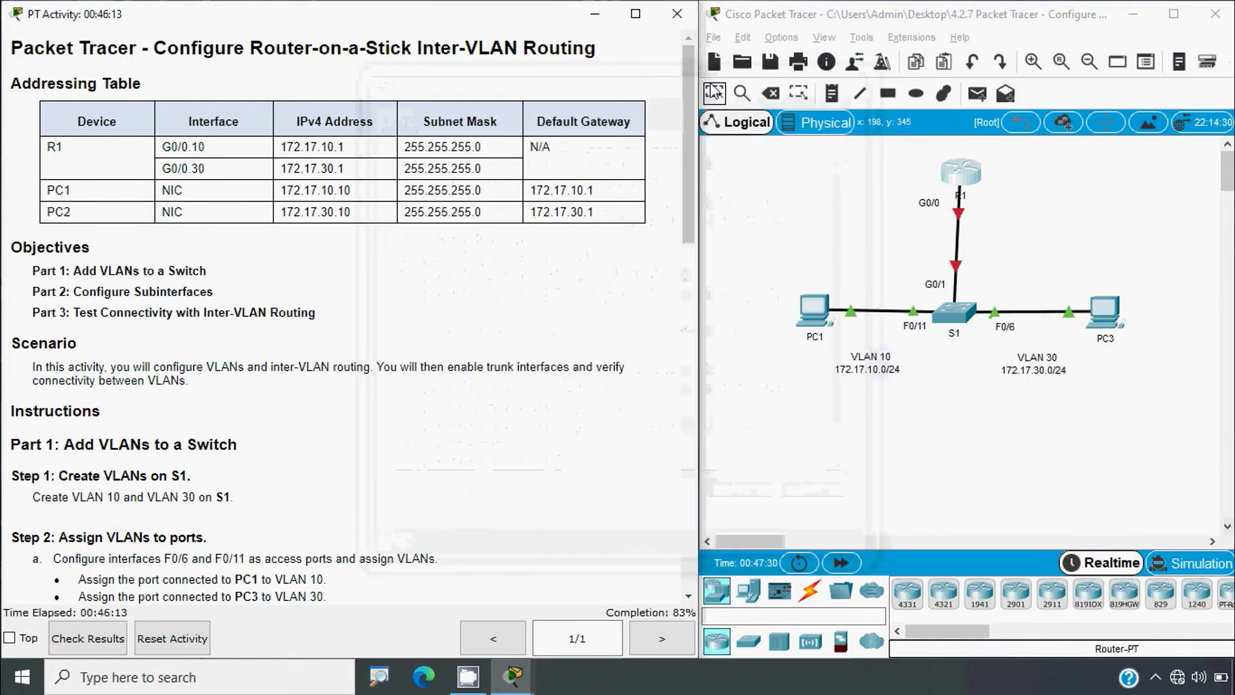
- Find the Verify Configuration step in the instructions, then reopen R1's console and return to privileged EXEC mode
drag(690, 81, 676, 441)
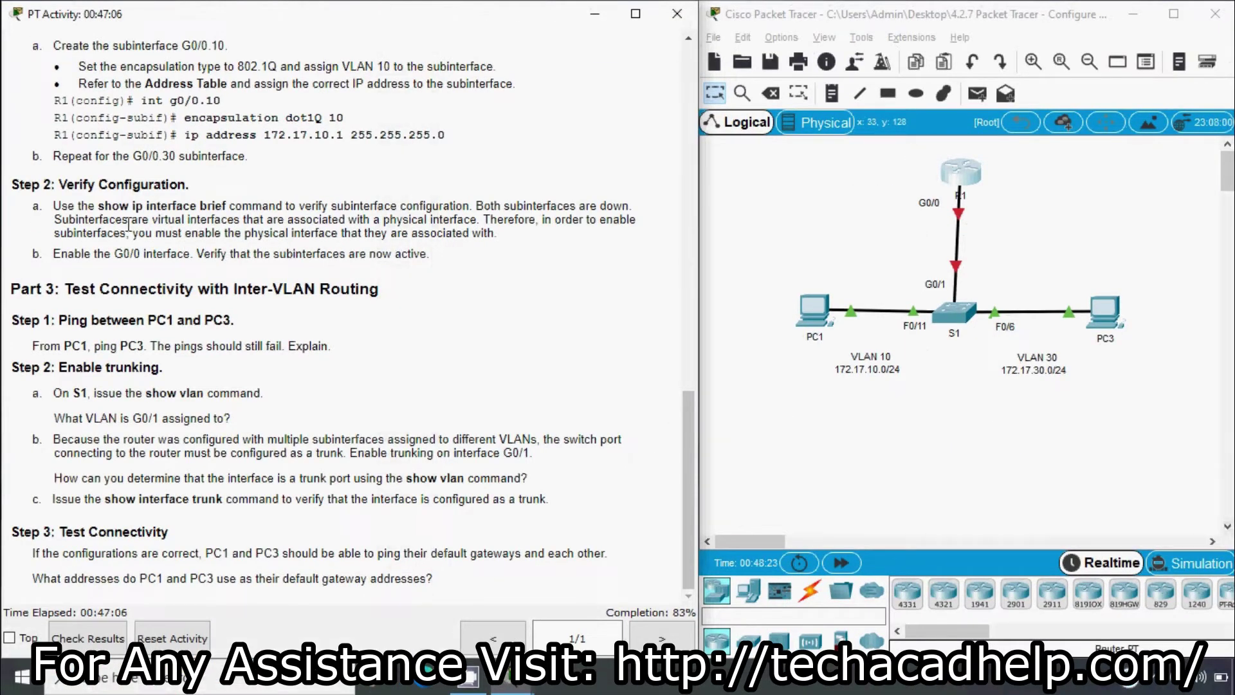
click(958, 182)
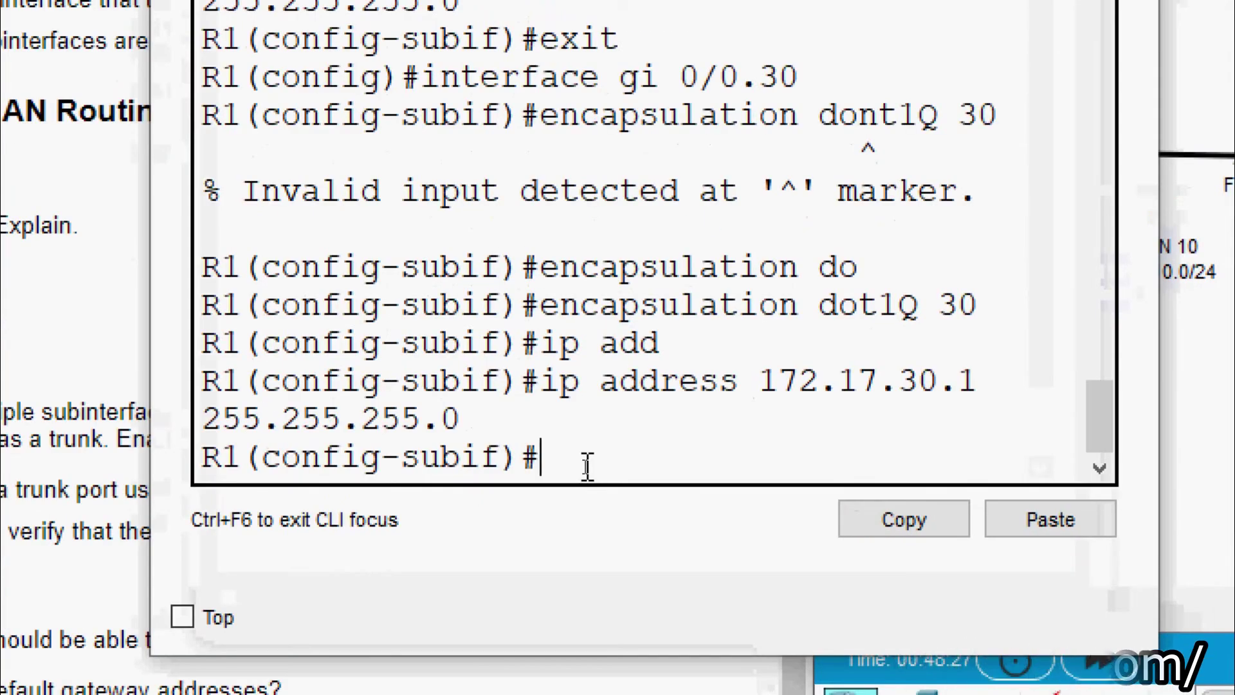
key(ctrl+z)
key(Return)
key(Return)
- Run show ip interface brief on R1 and examine the status of G0/0 and its subinterfaces in a widened window
text(sho)
key(Tab)
text(ip interfa)
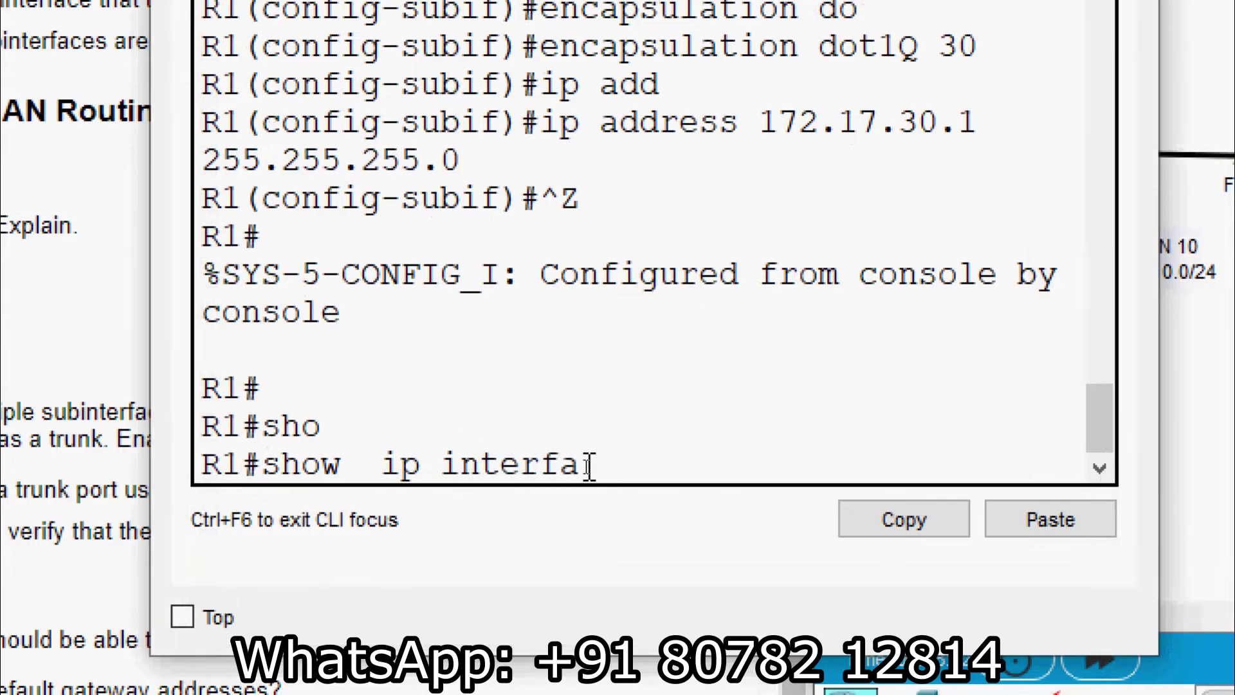
key(Tab)
text(brief)
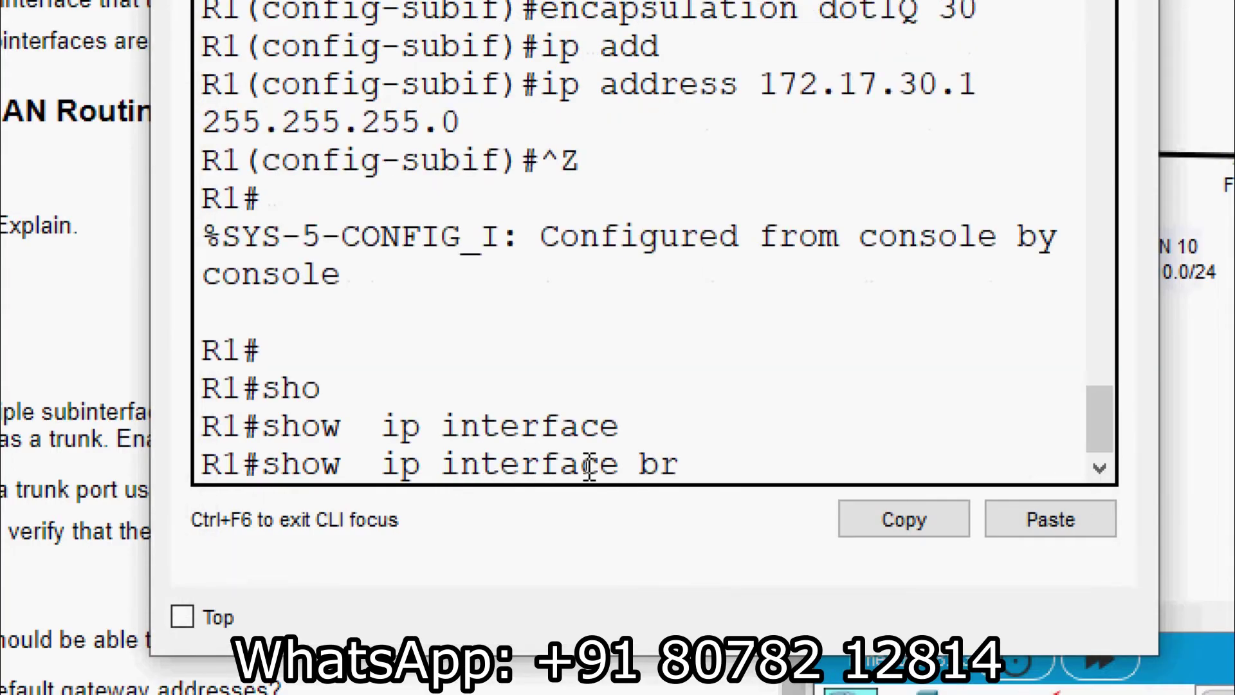
key(Return)
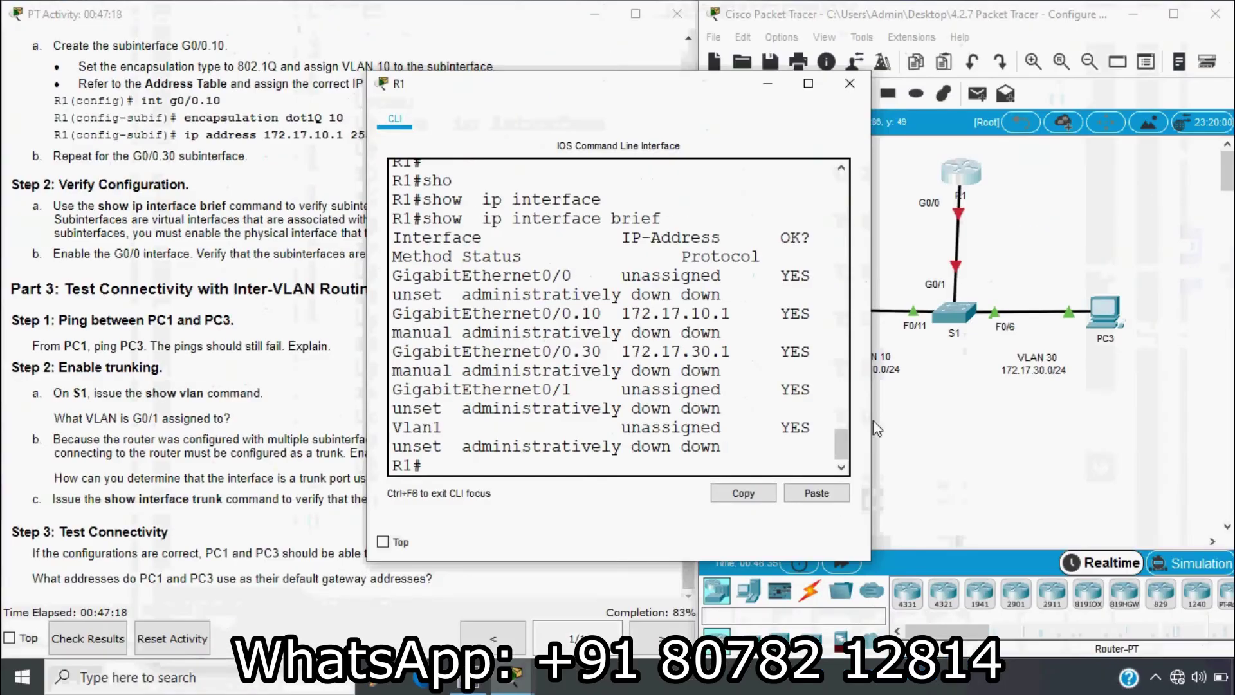
drag(870, 400, 1087, 402)
drag(367, 405, 855, 406)
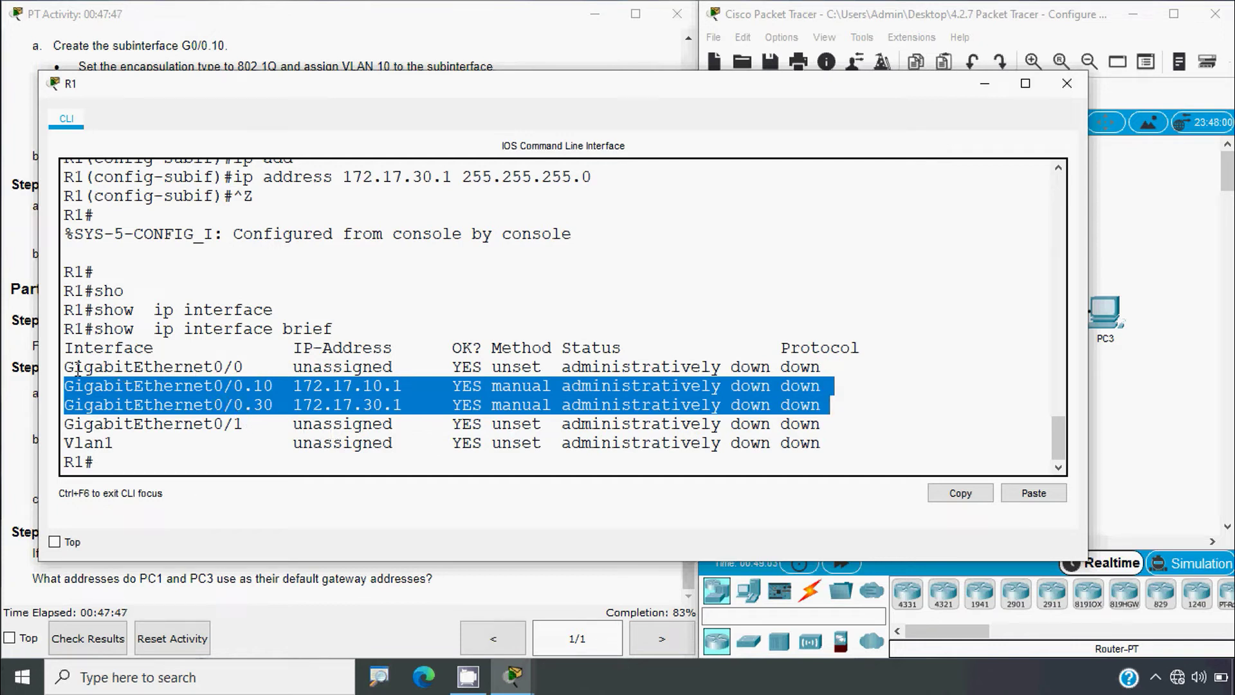
drag(66, 368, 245, 368)
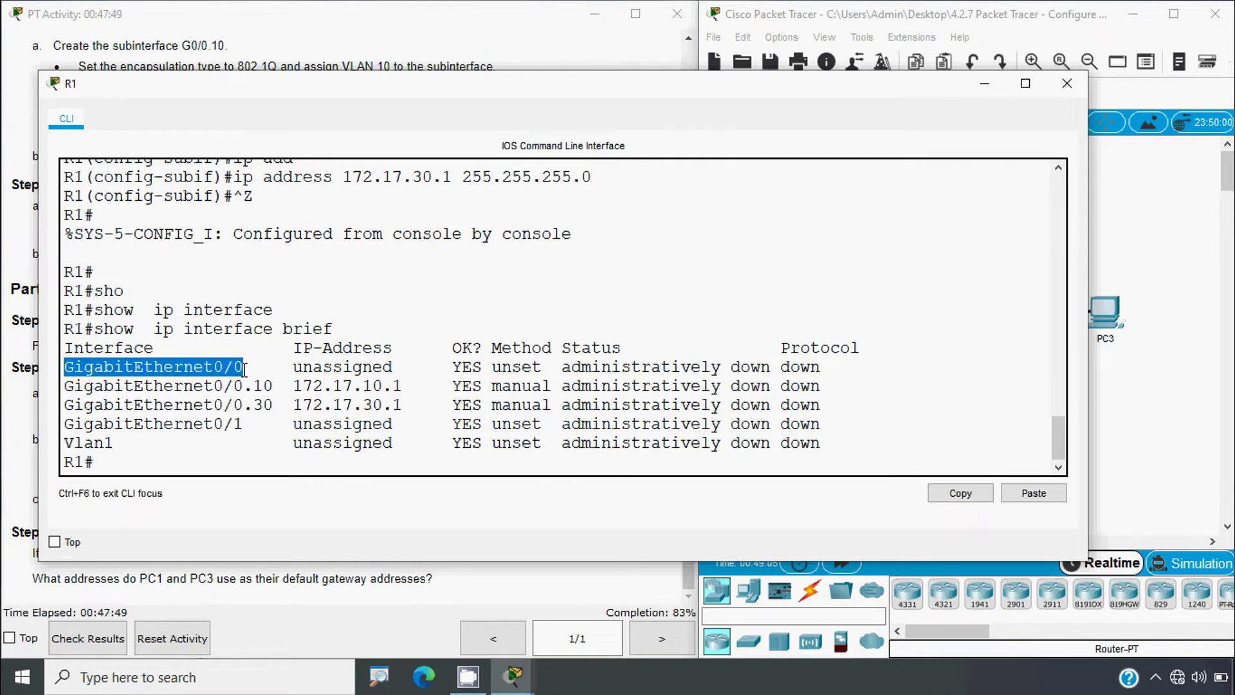
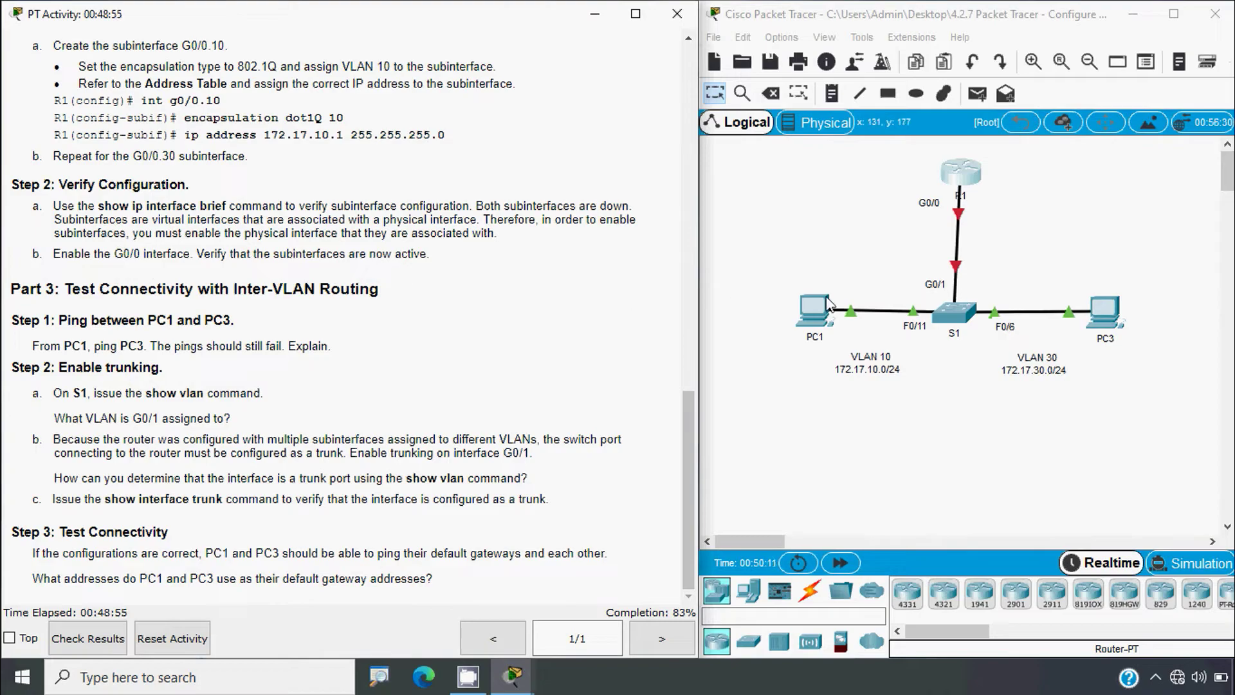
- Enable R1's physical interface g0/0 with no shutdown from global configuration mode
click(961, 175)
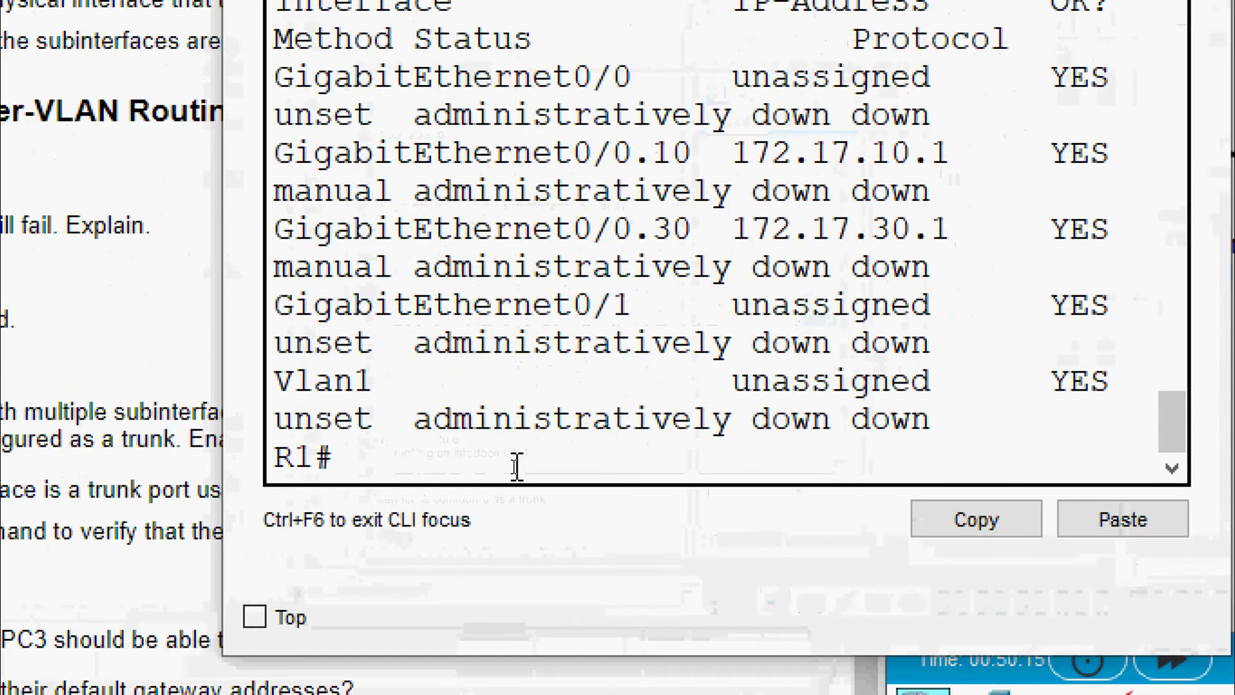
text(conf t)
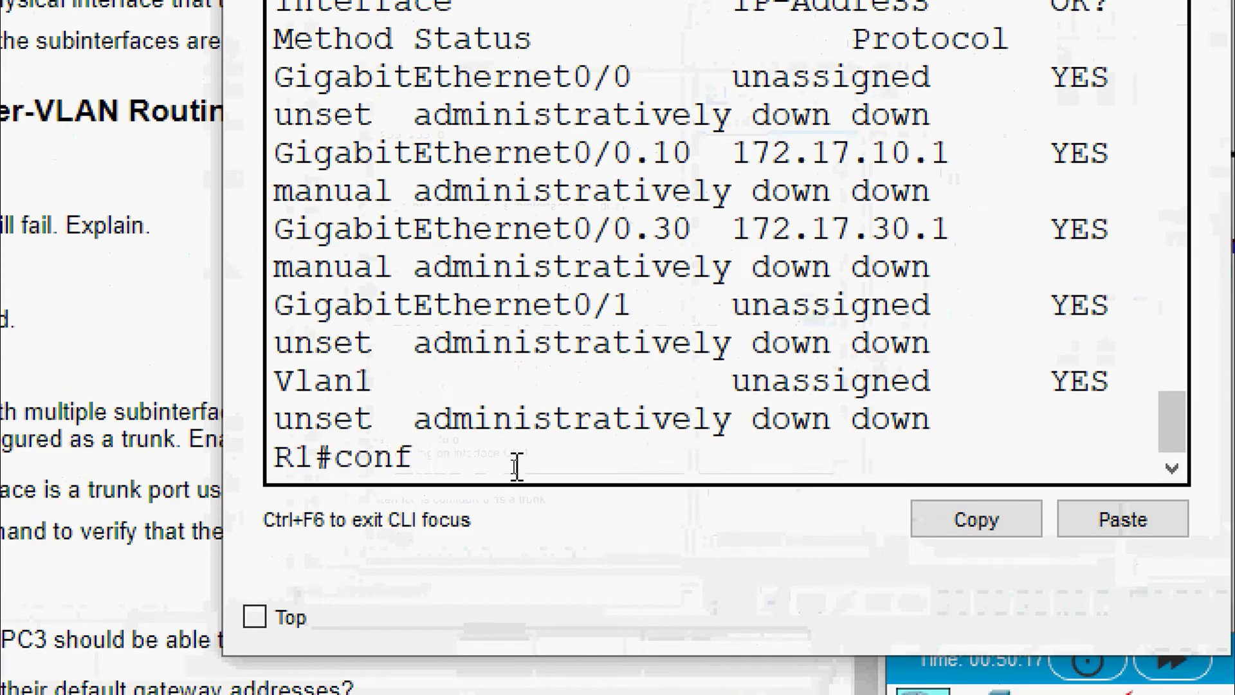
key(Return)
text(interfa)
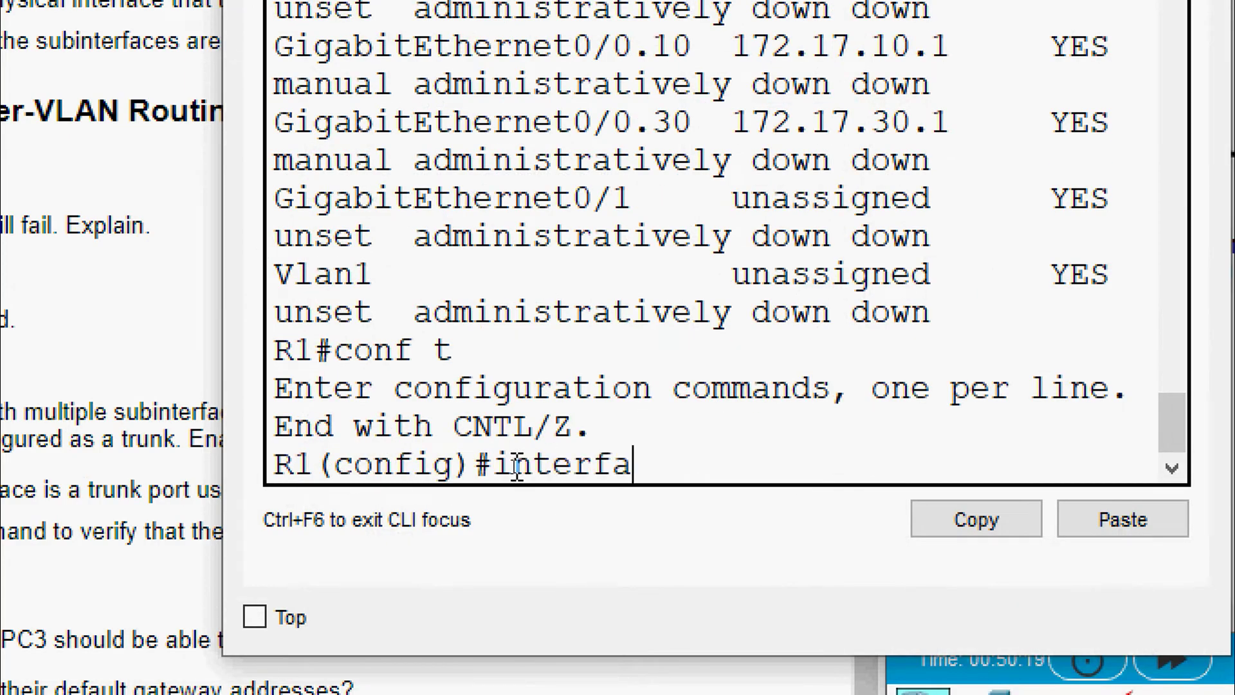
text(ce g0/0)
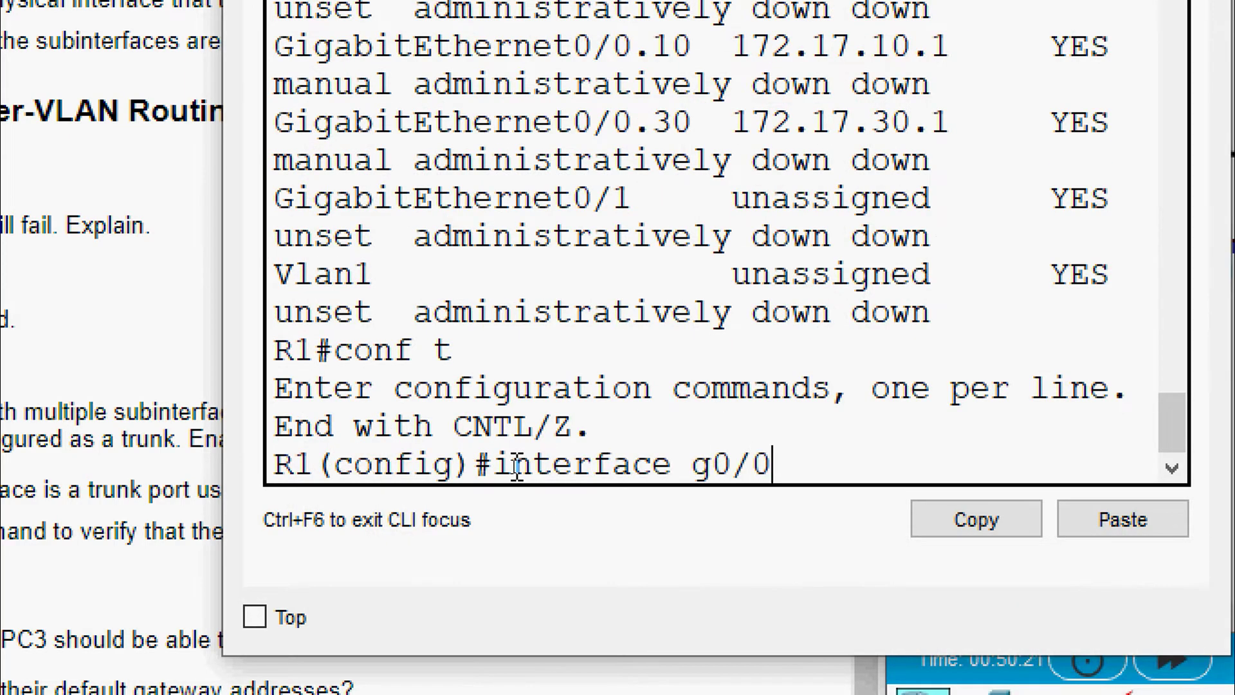
key(Return)
text(no shutdown)
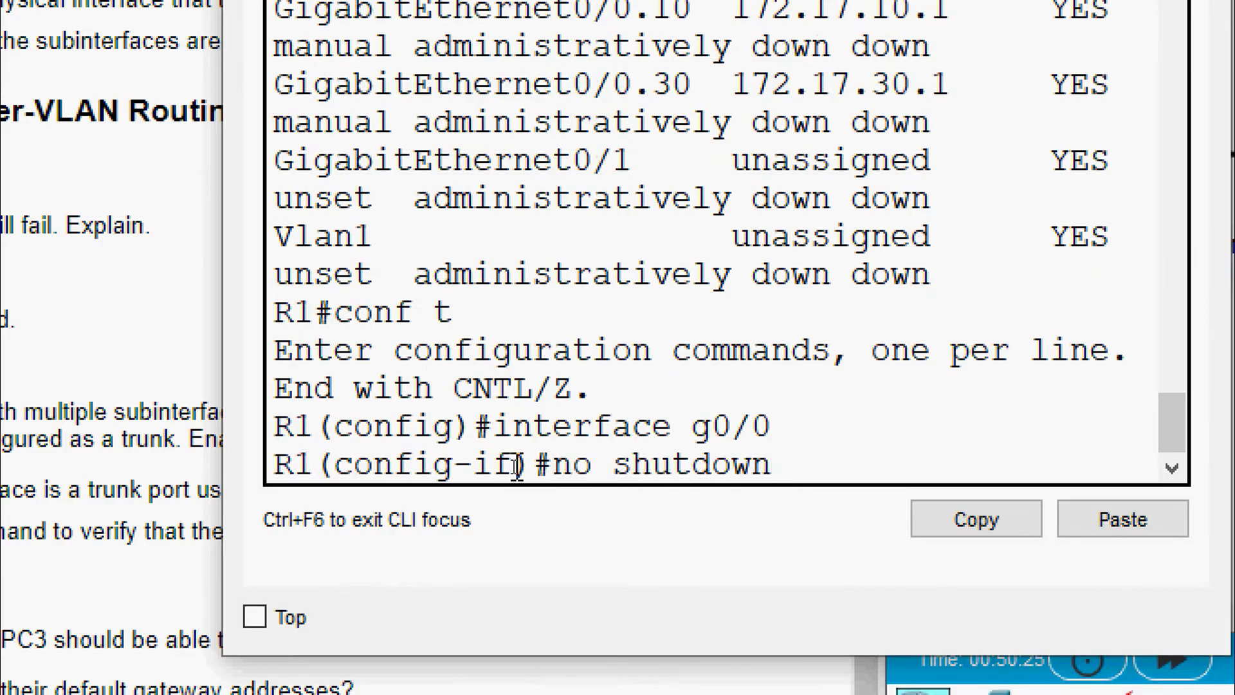
key(Return)
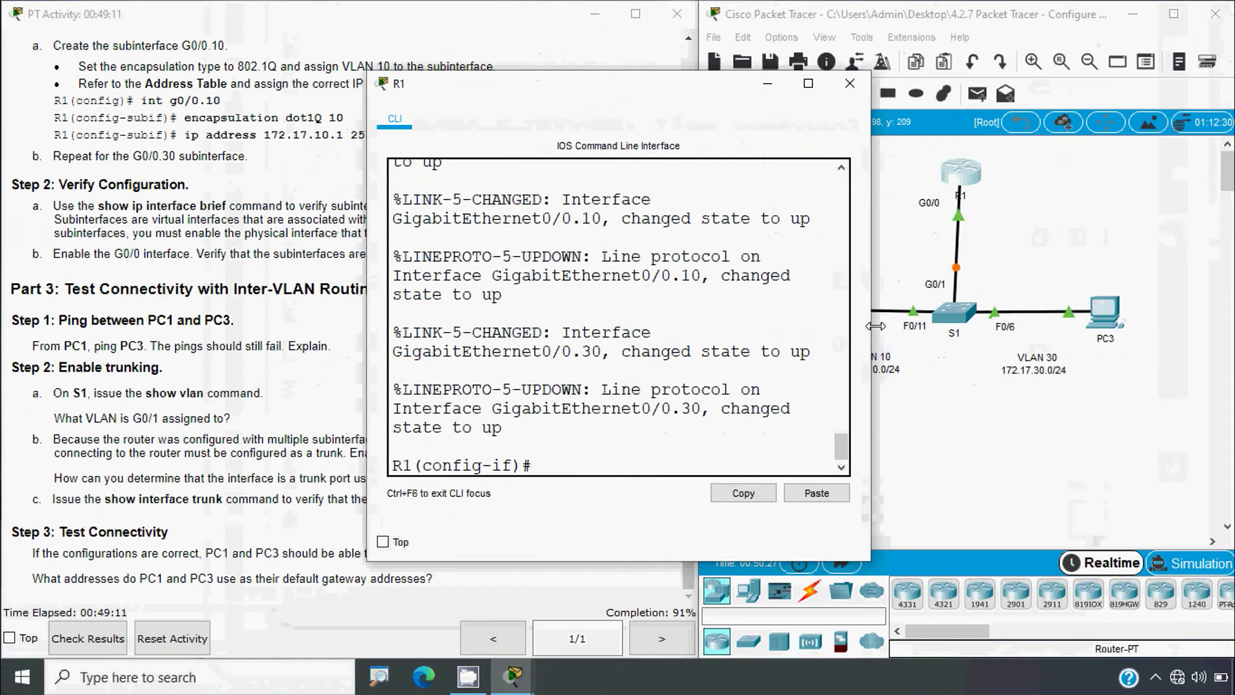
- Widen R1's window and review the link state messages for GigabitEthernet0/0 and subinterfaces 0/0.10 and 0/0.30
drag(887, 327, 1121, 366)
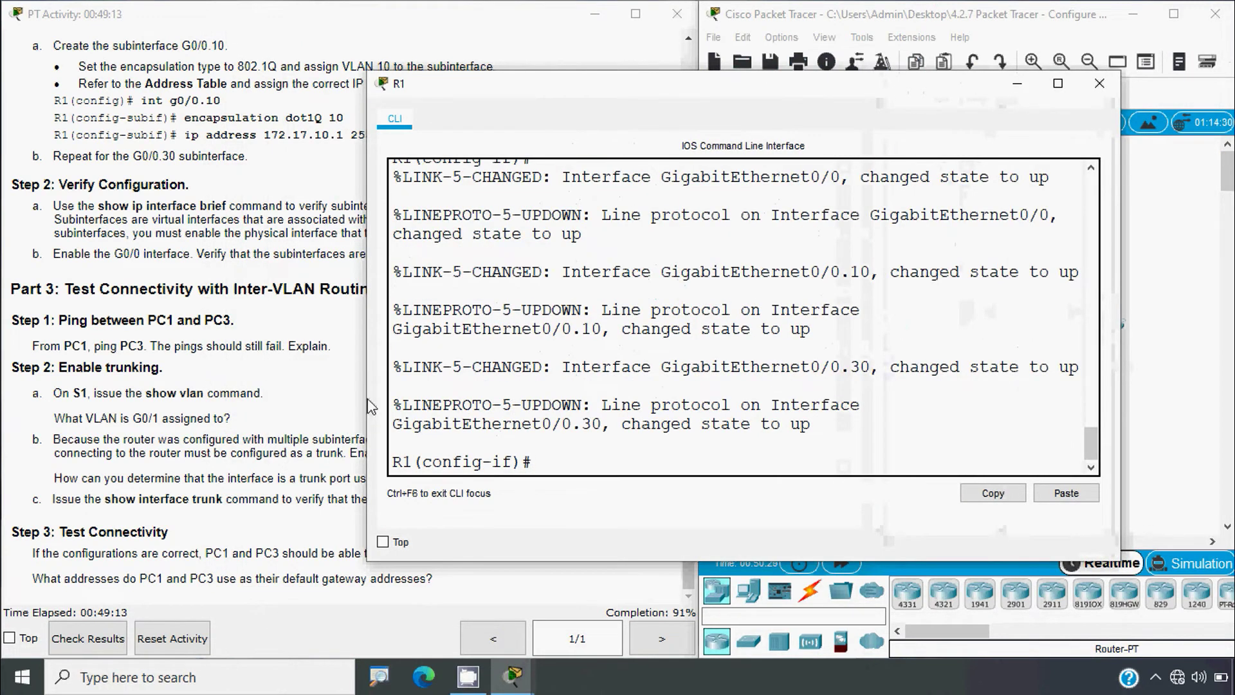
drag(368, 404, 156, 412)
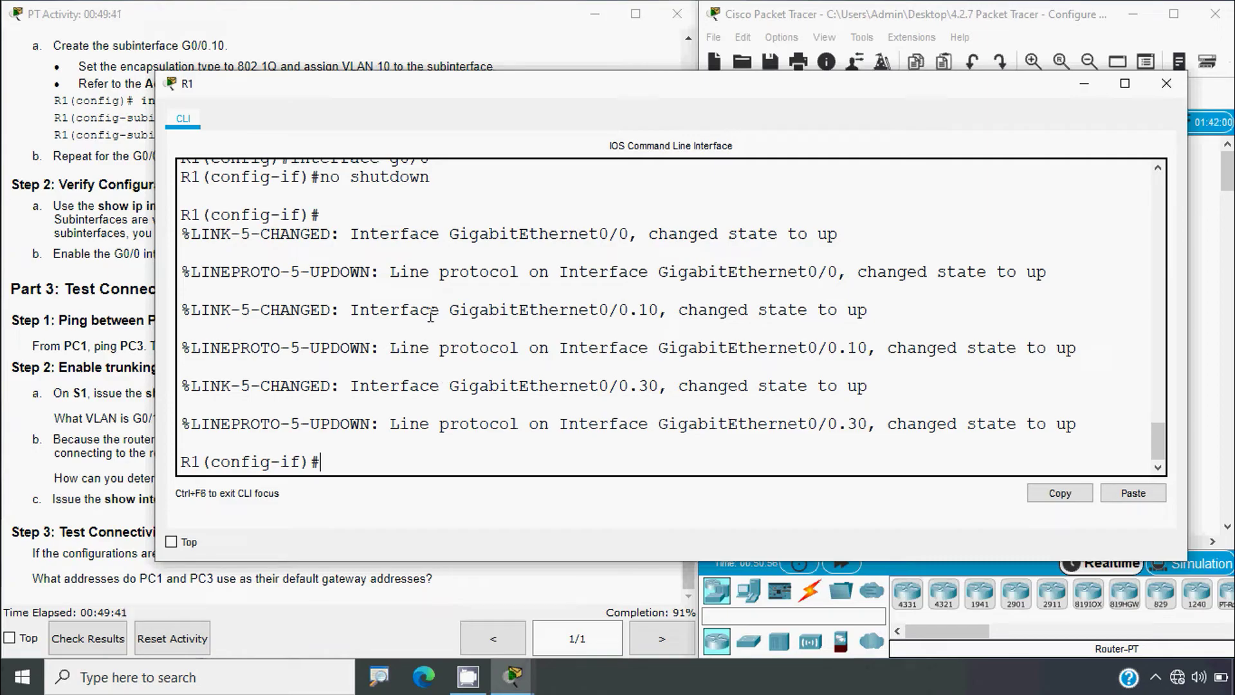
drag(459, 238, 642, 235)
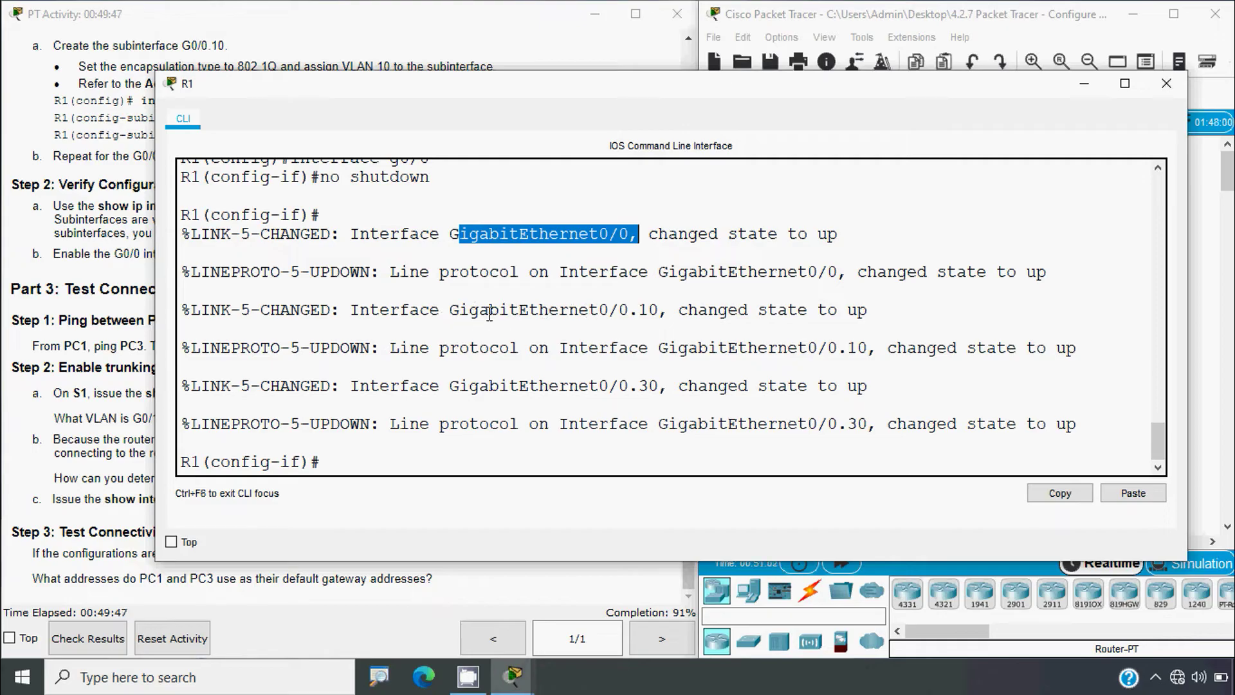
drag(488, 311, 662, 320)
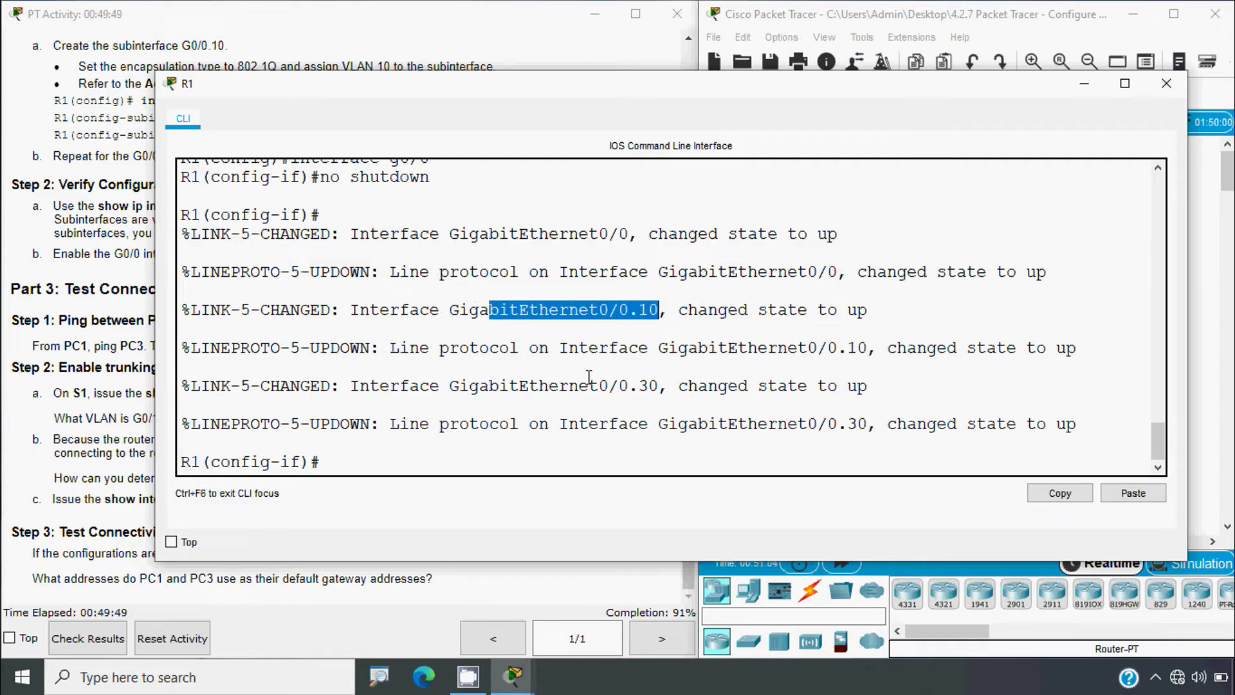
drag(518, 386, 657, 385)
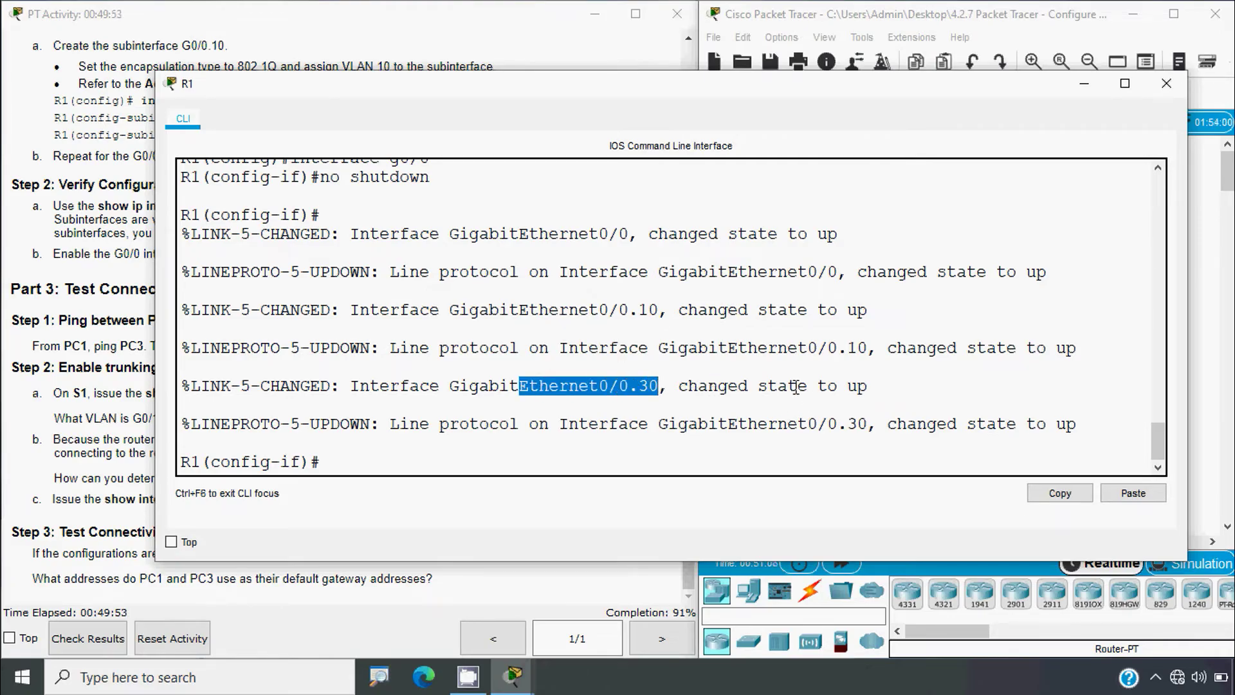
drag(796, 386, 909, 400)
click(920, 413)
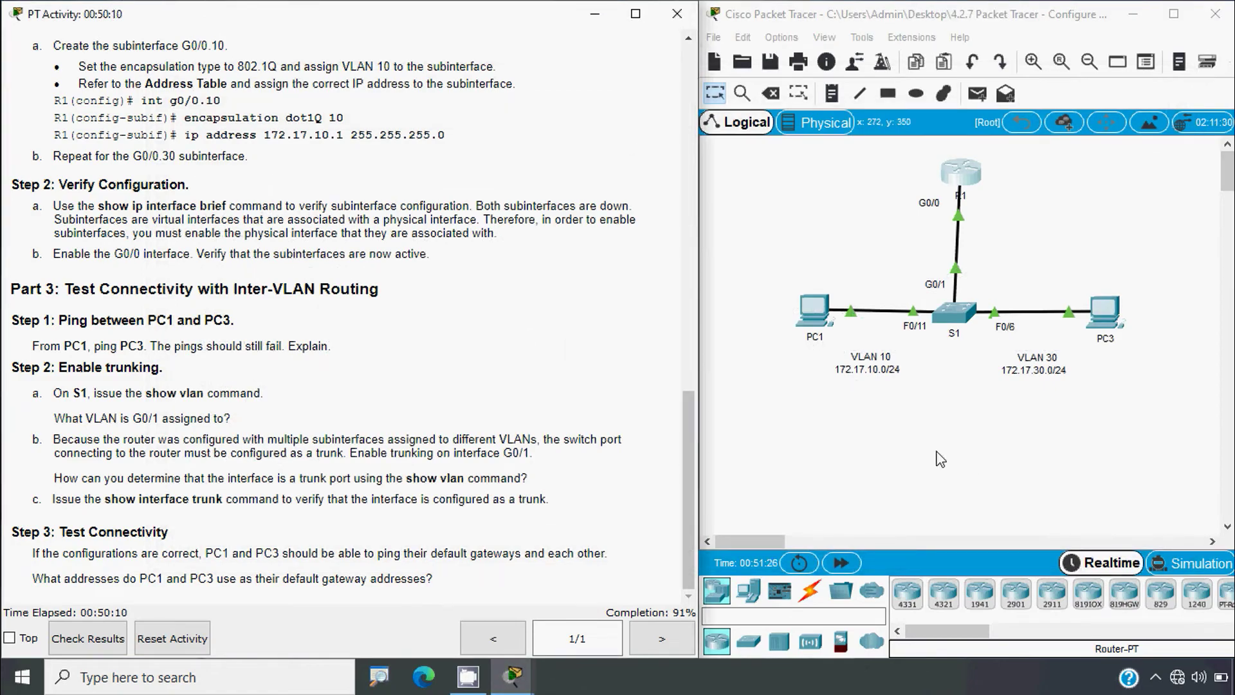
- Leave R1's configuration mode, run show ip interface brief, and check the status of subinterfaces G0/0.10 and G0/0.30
click(966, 181)
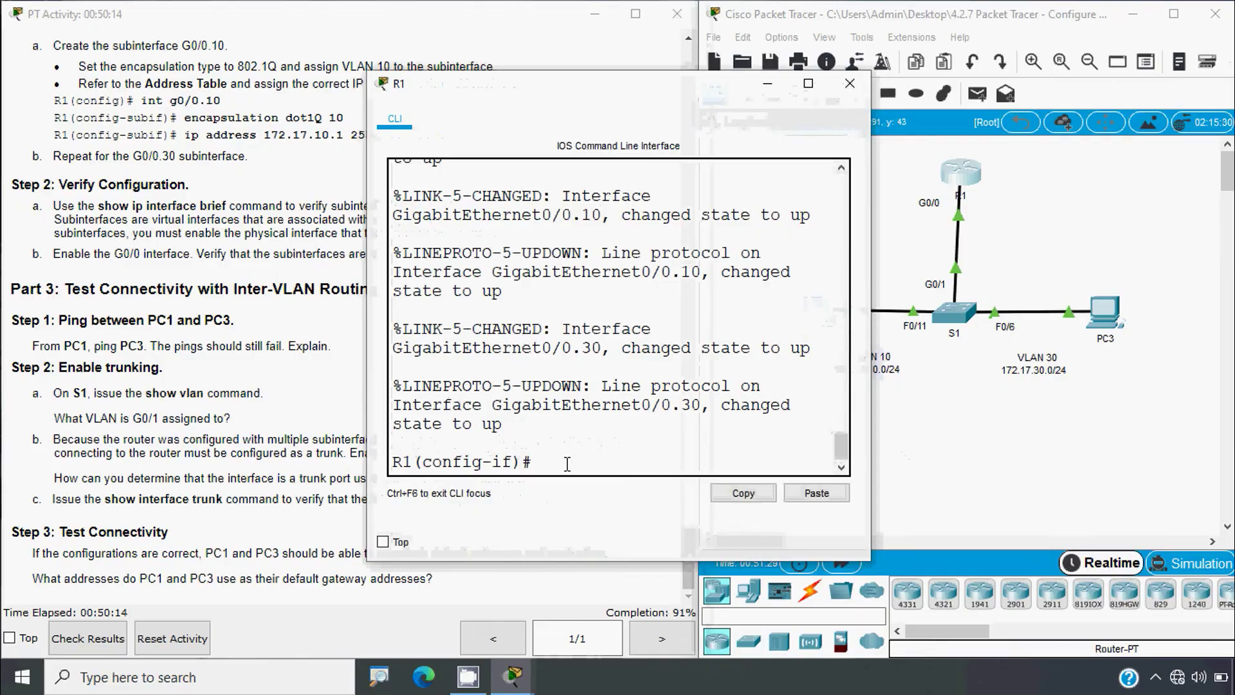
key(ctrl+z)
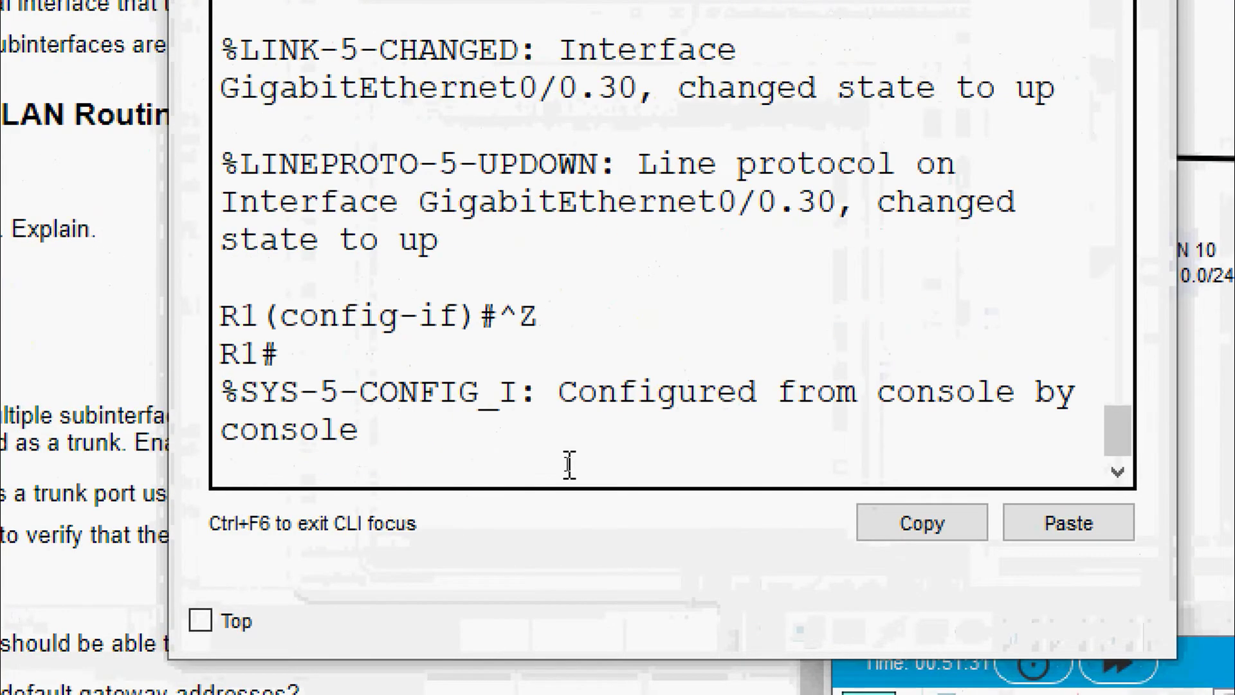
key(Return)
text(show)
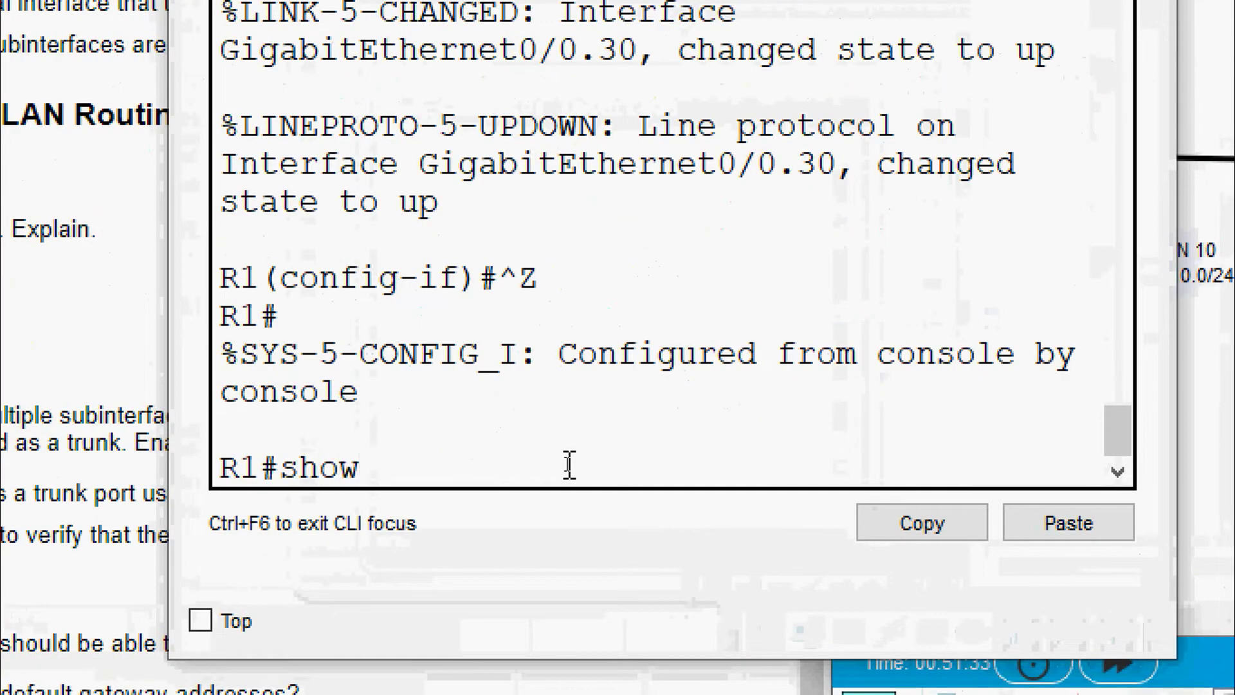
text( ip interface brief)
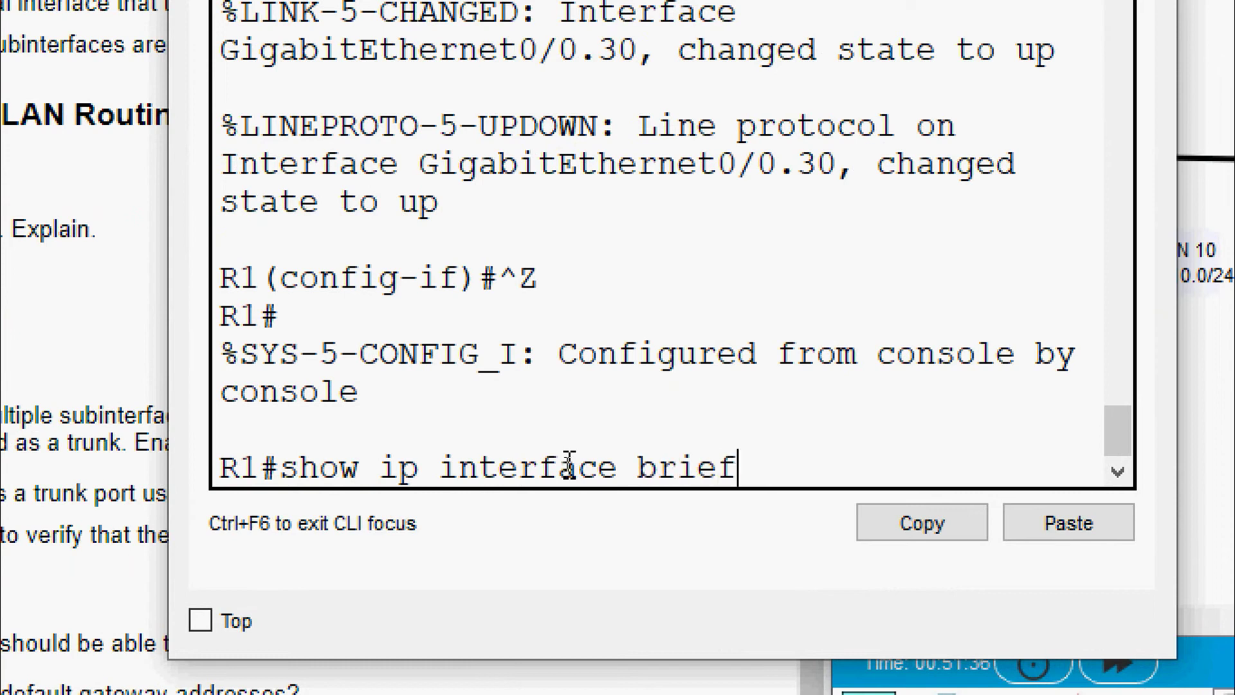
key(Return)
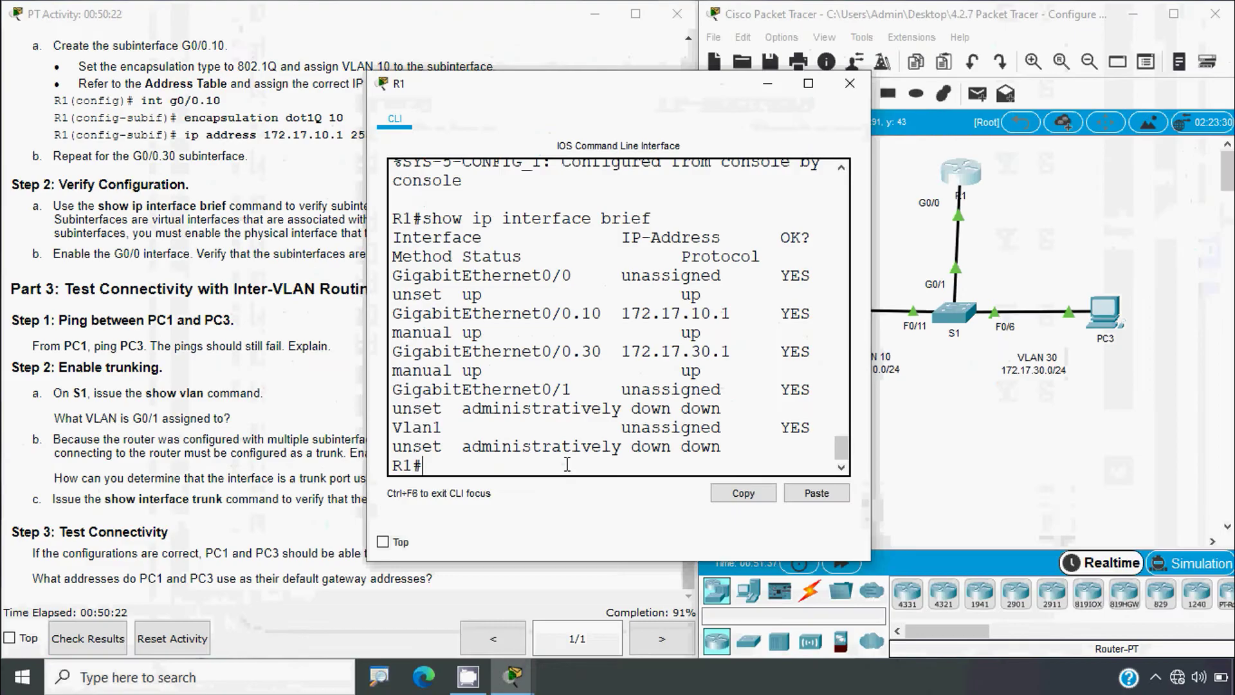
drag(1177, 330, 1234, 329)
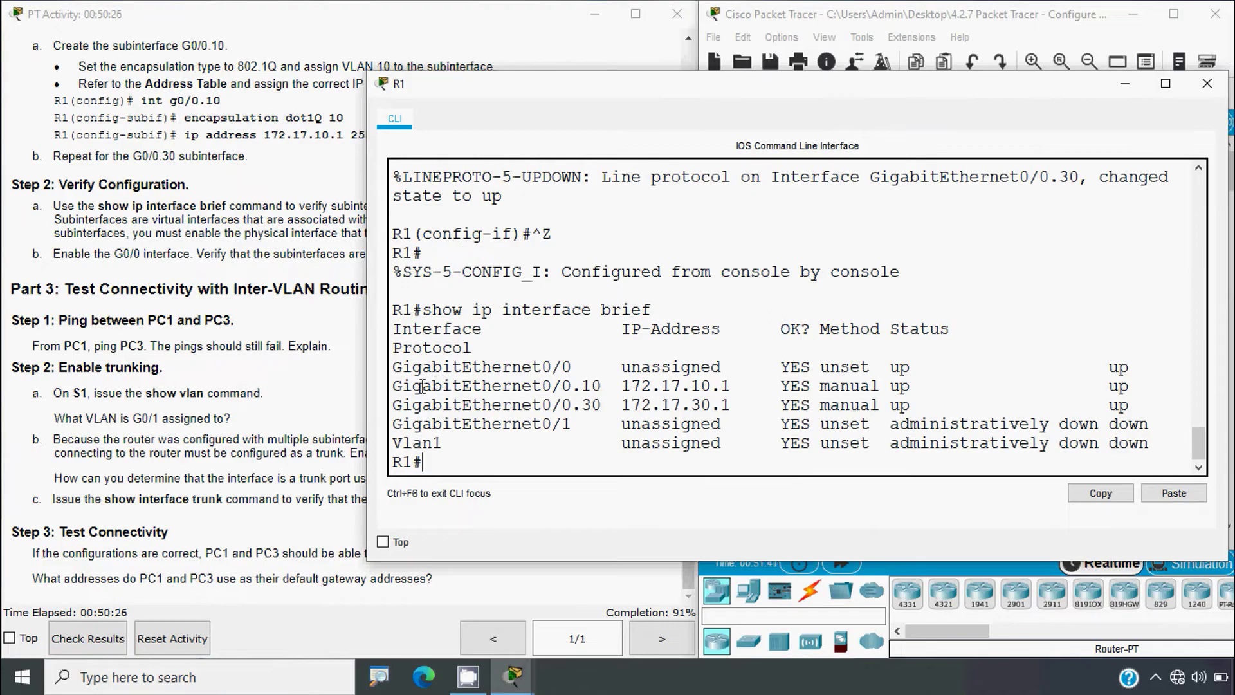
drag(400, 385, 1136, 409)
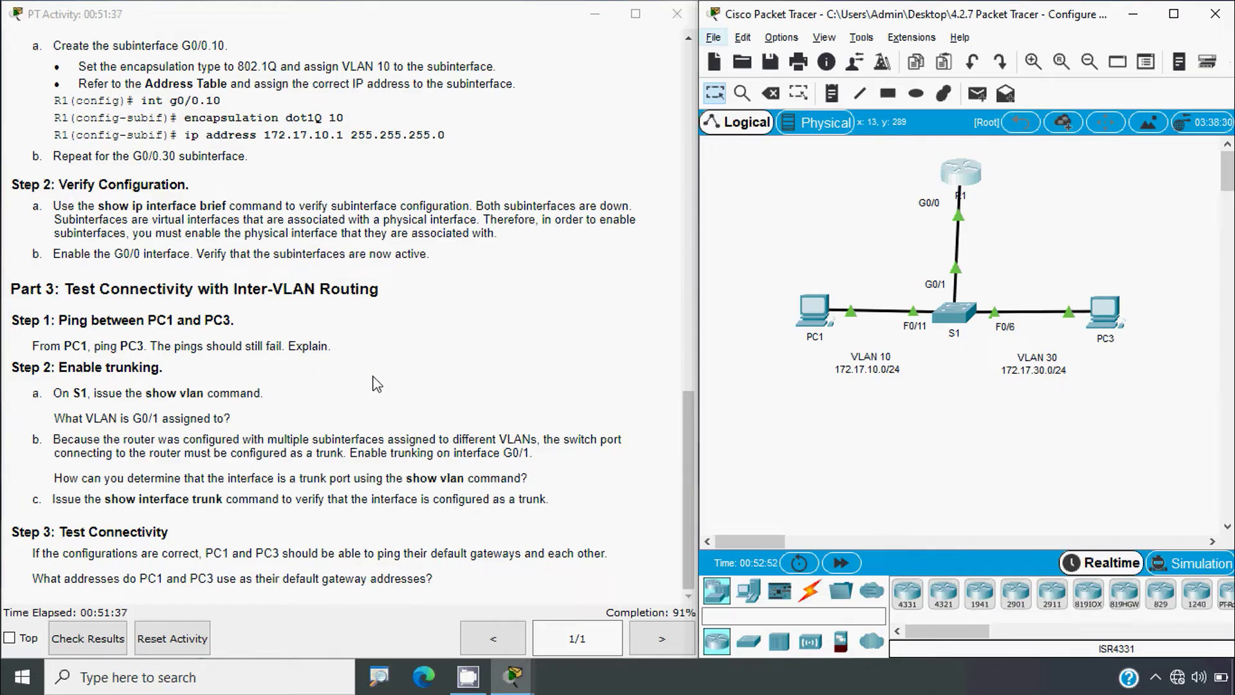
- Ping PC3 at 172.17.30.10 from PC1's Command Prompt and review the replies in a widened window
click(804, 322)
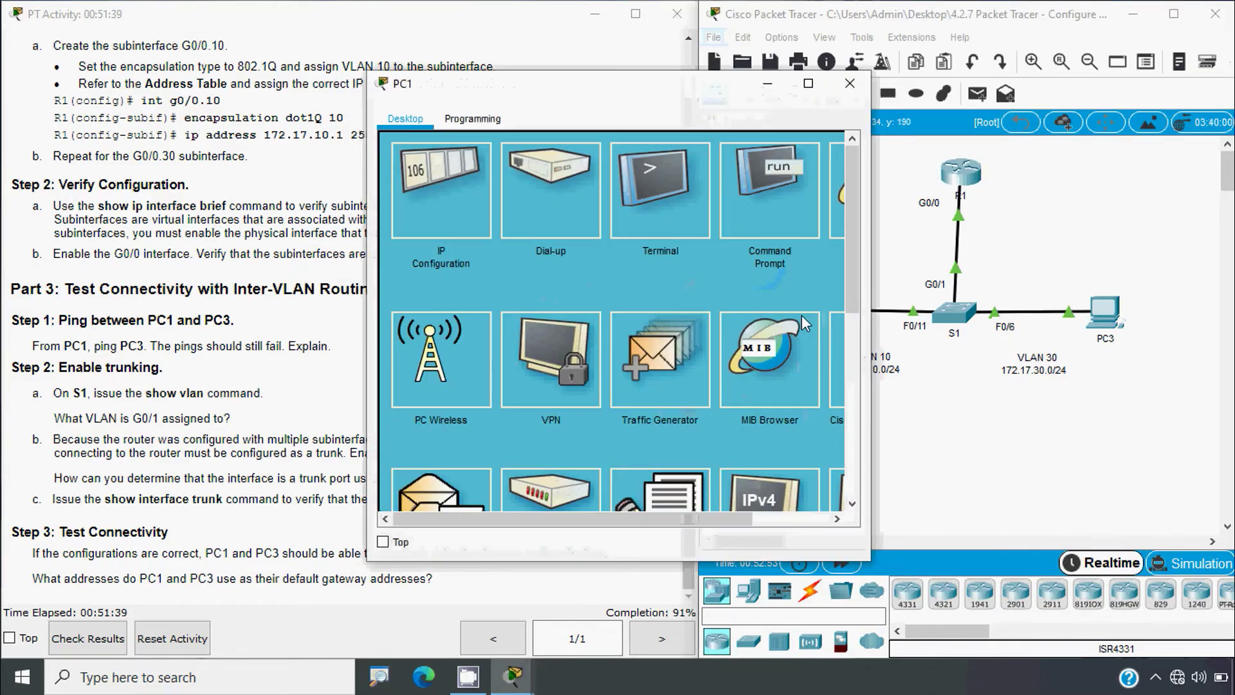
click(763, 206)
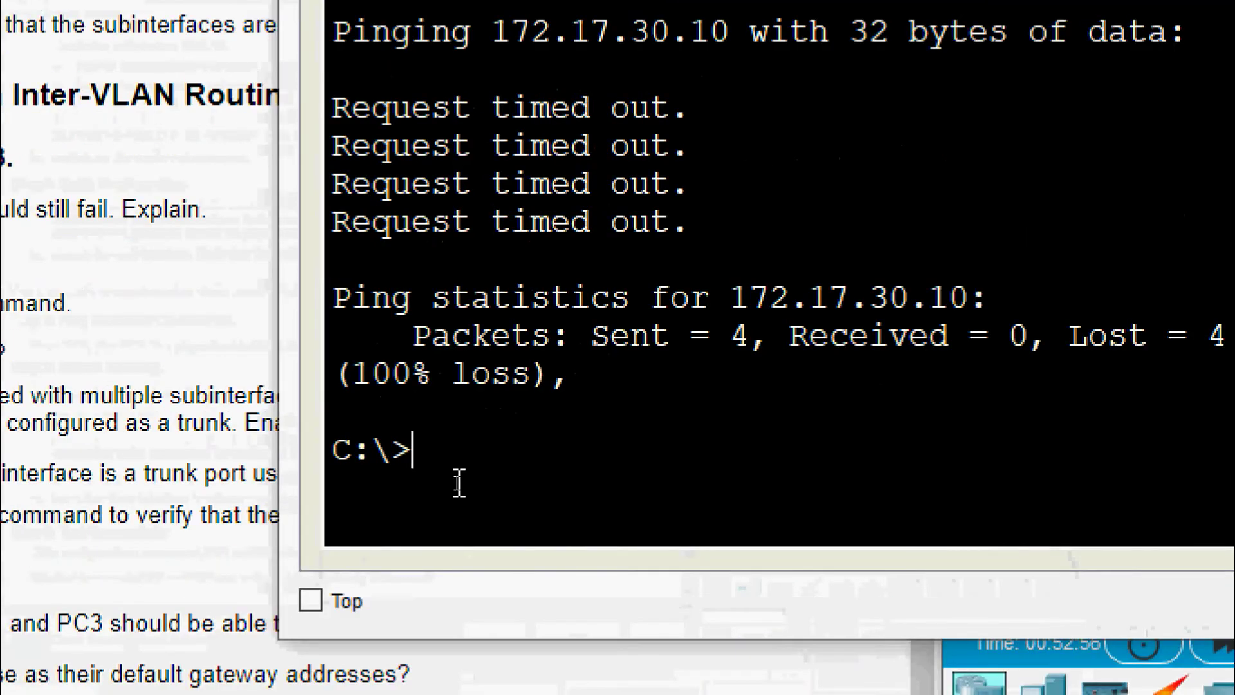
key(Up)
key(Return)
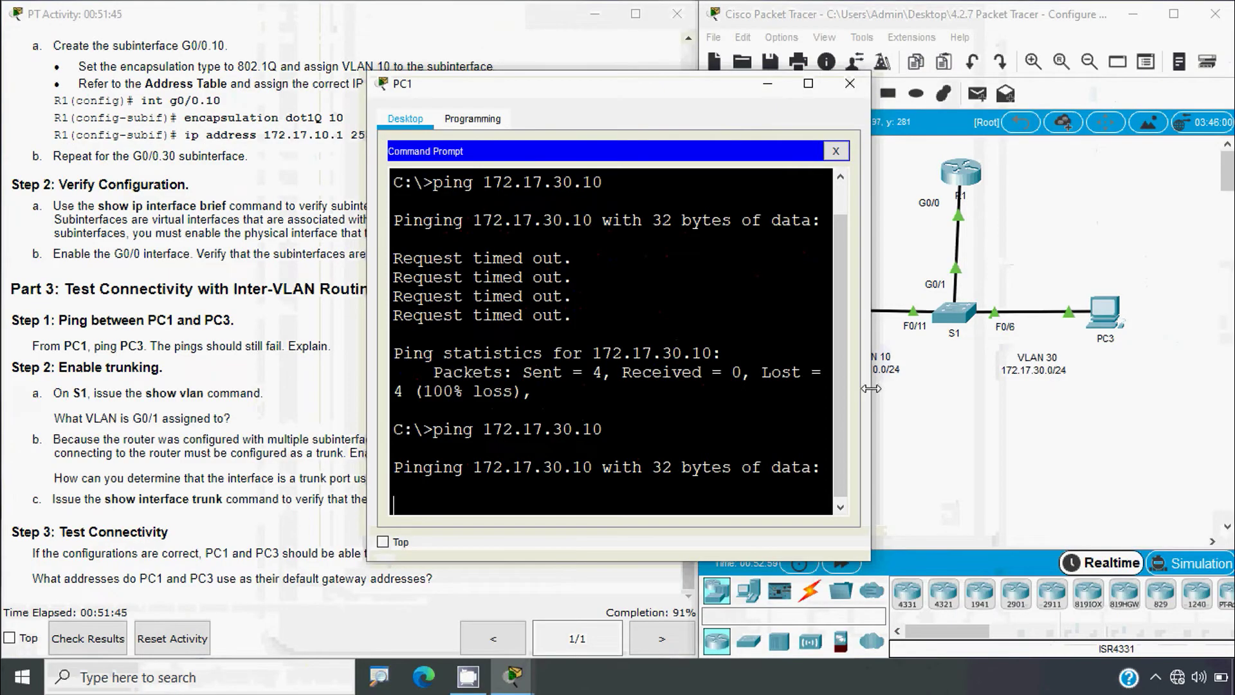
drag(871, 388, 1091, 389)
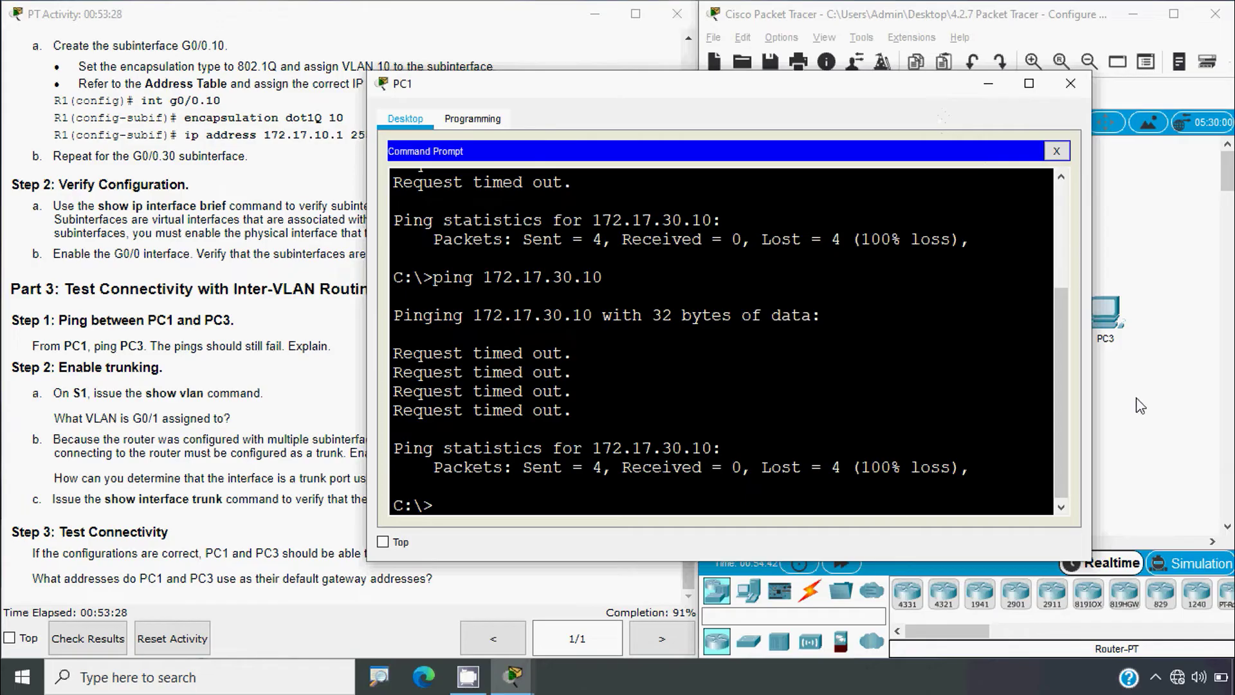
click(1158, 434)
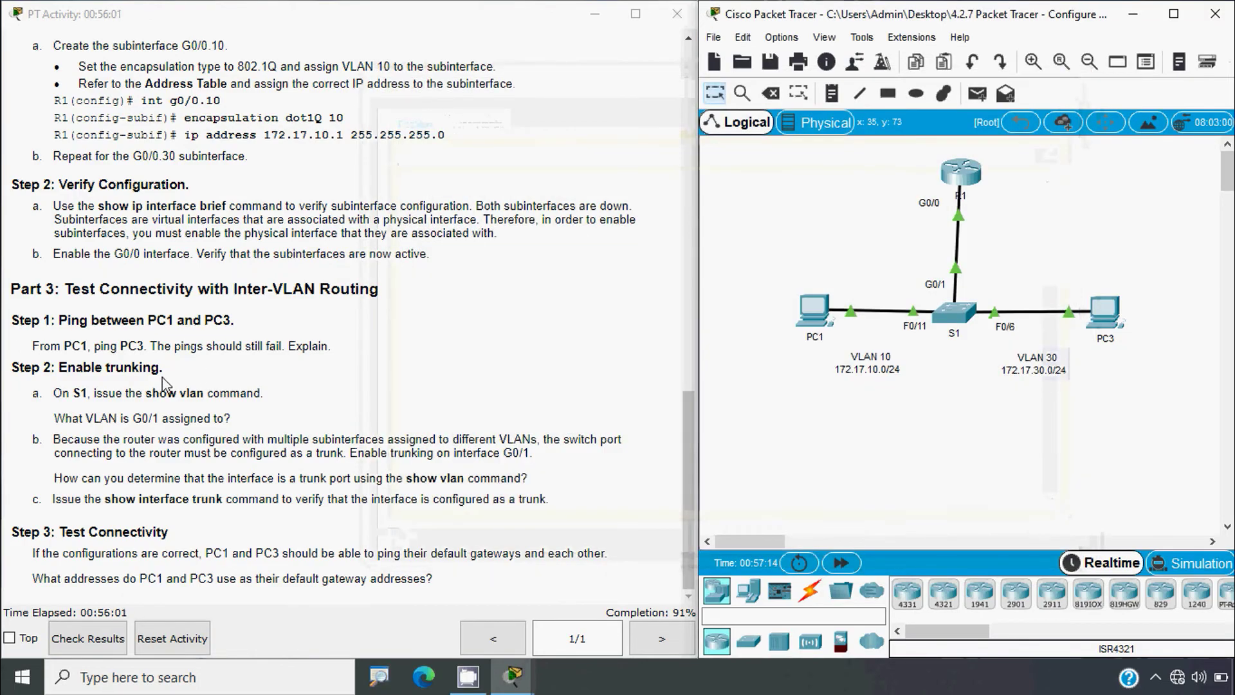
- Open S1's command line, enter privileged EXEC mode and run show vlan through to the end of its output
click(166, 385)
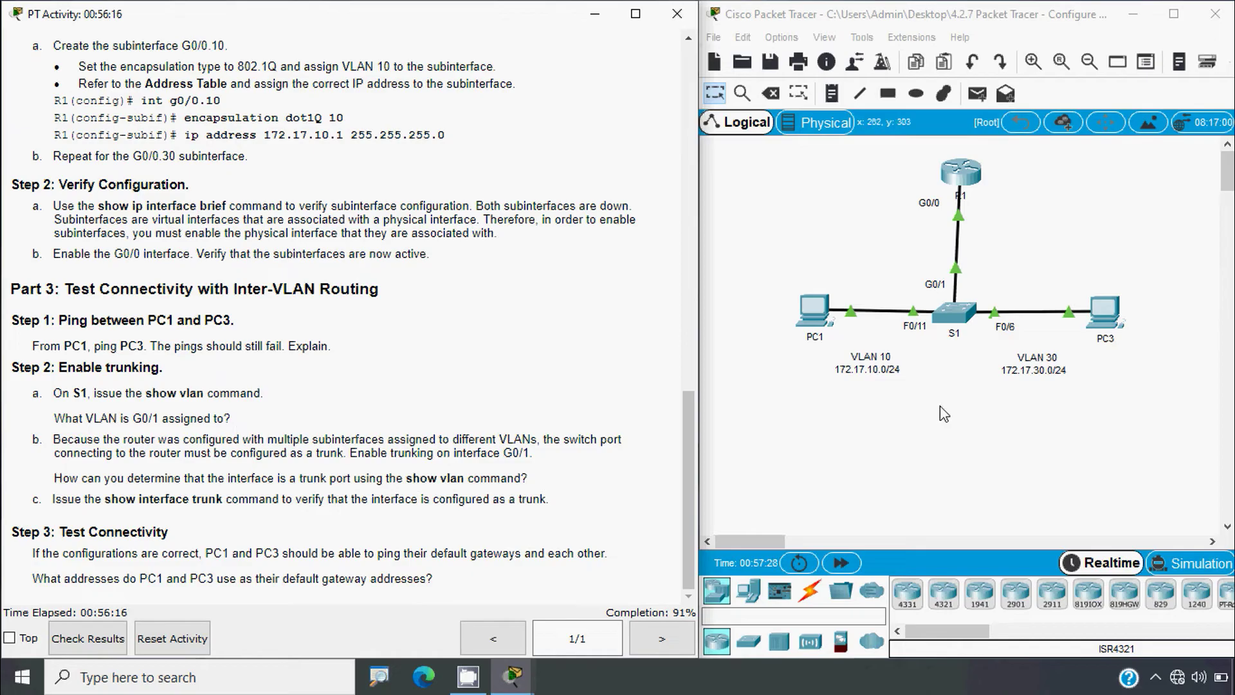
click(966, 321)
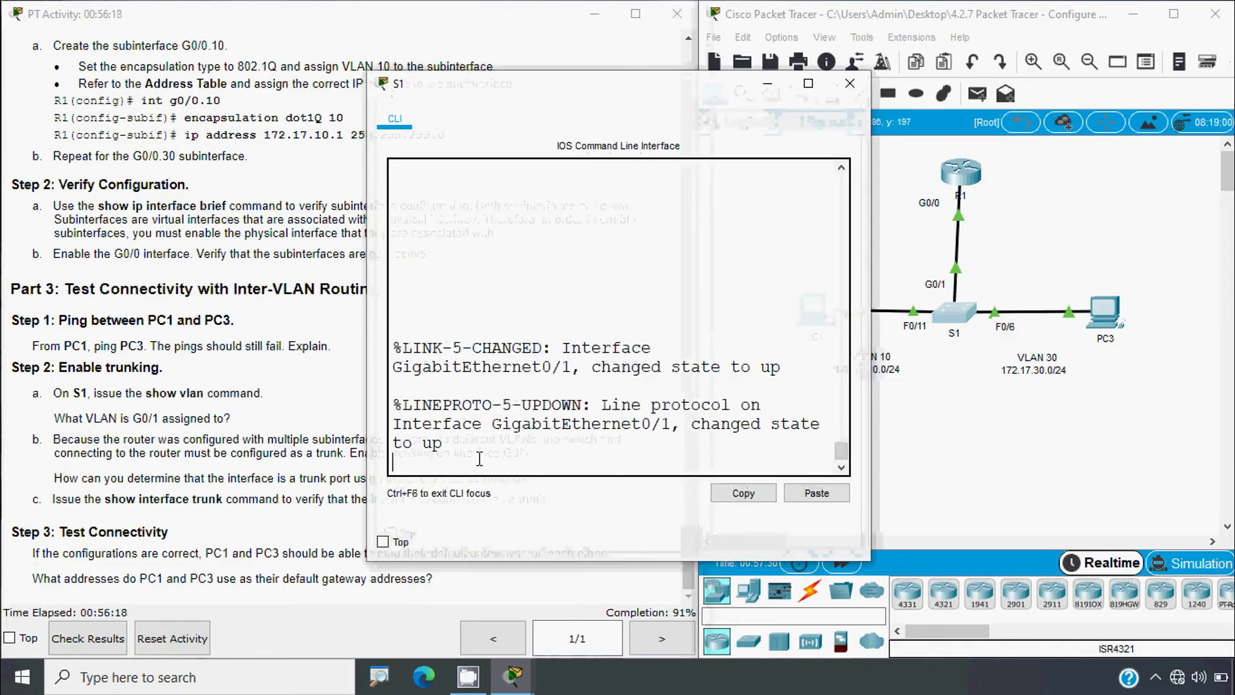
key(Return)
text(e)
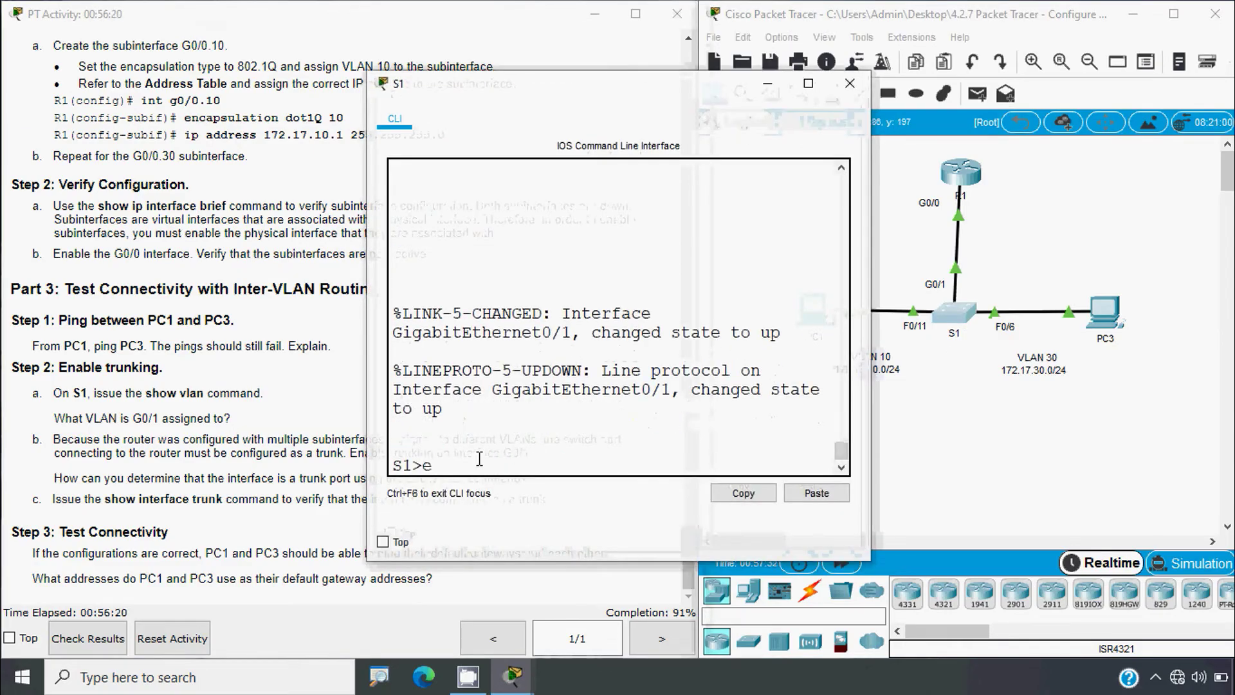
text(nable)
key(Return)
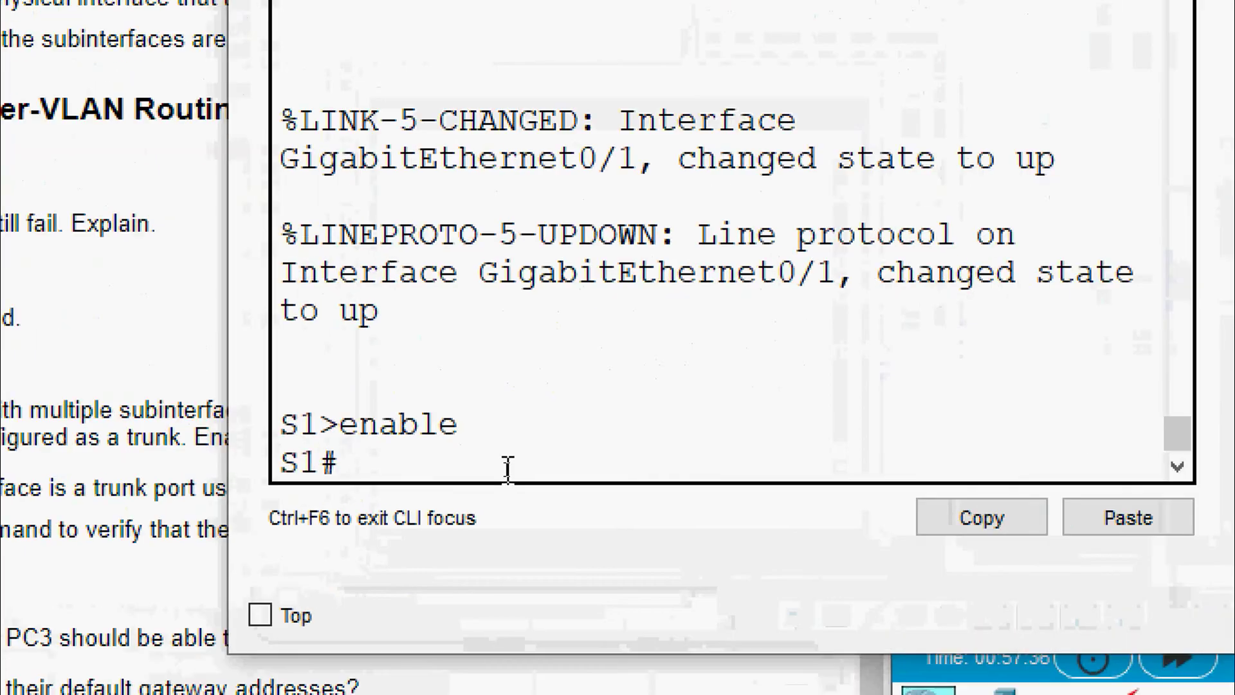
text(show vlan)
key(Return)
key(space)
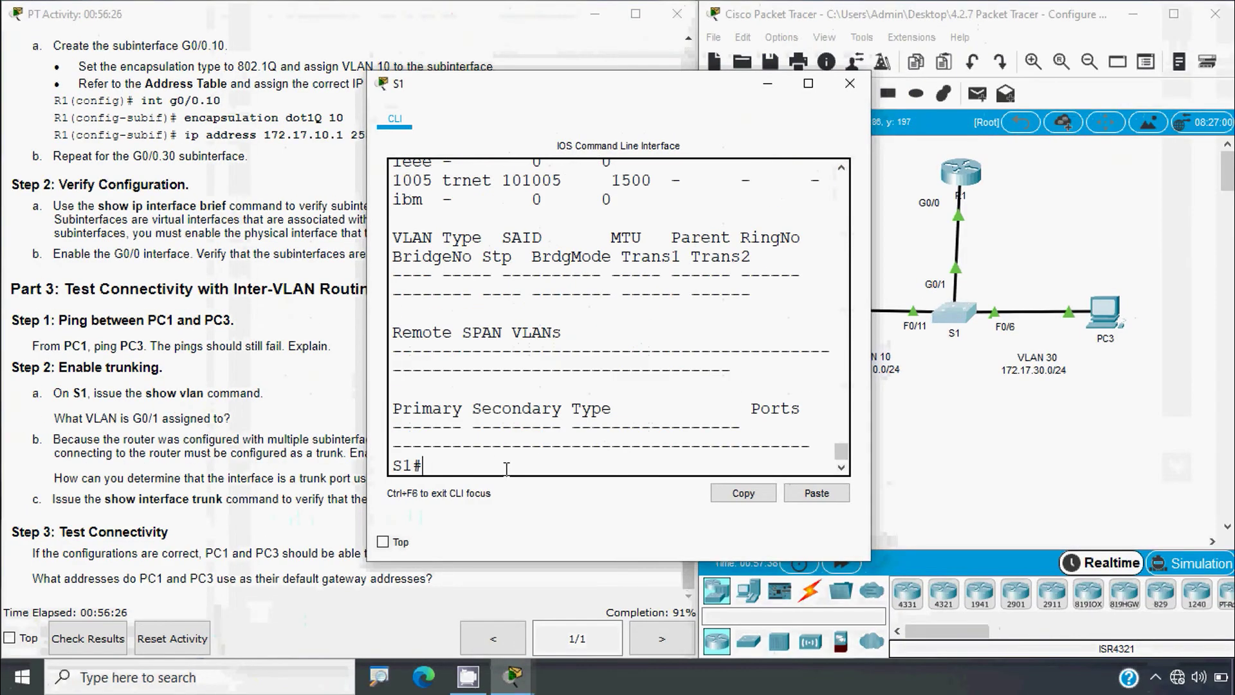
- Widen S1's window and check which VLAN port Gig0/1 is assigned to in the show vlan output
drag(875, 407, 1021, 407)
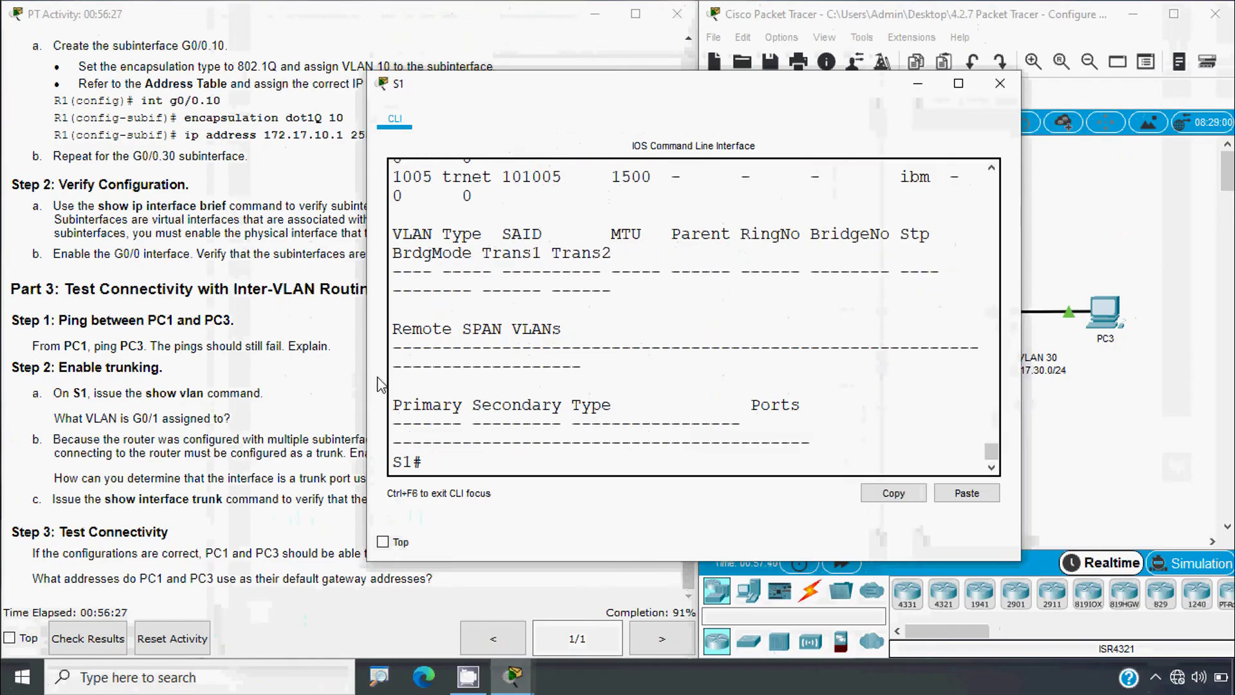
drag(378, 384, 64, 409)
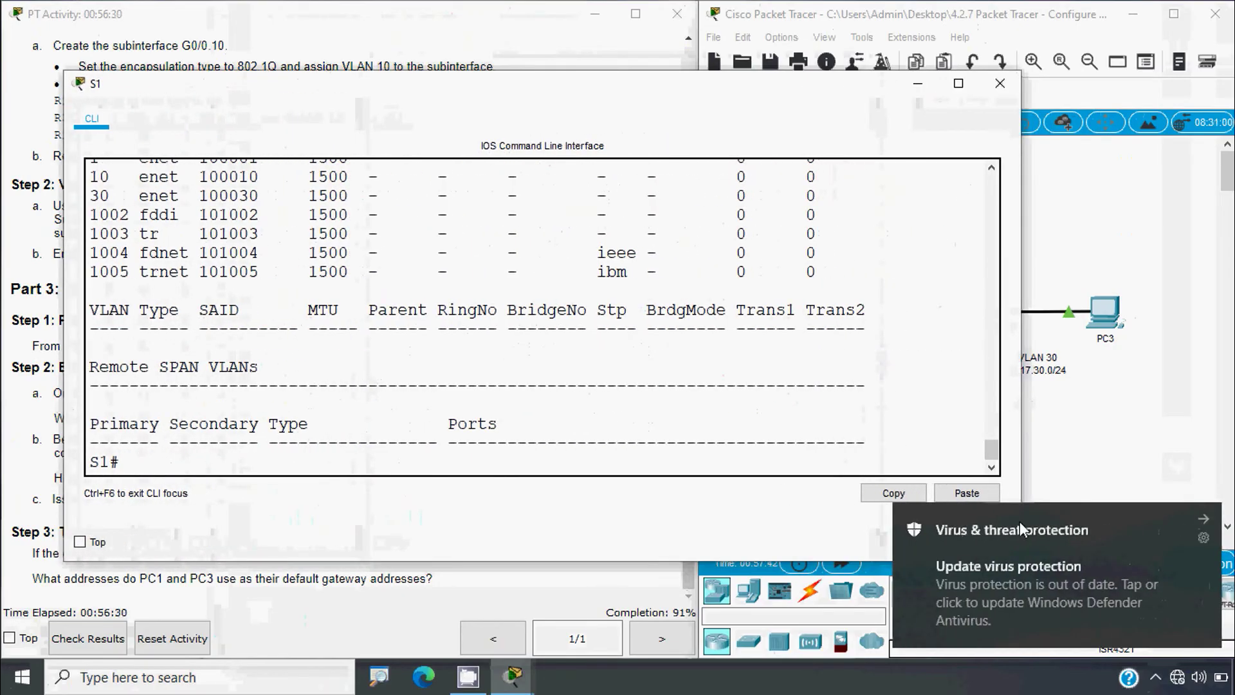
click(1200, 518)
scroll(591, 406, up, 7)
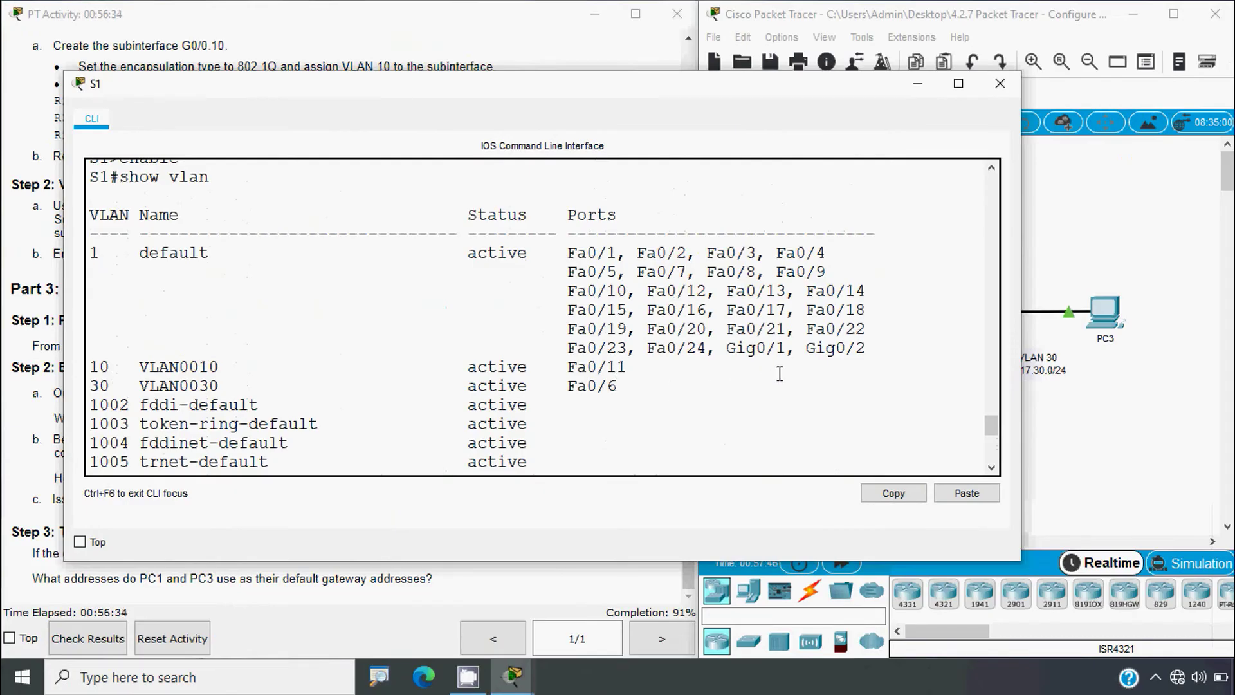
drag(783, 348, 87, 255)
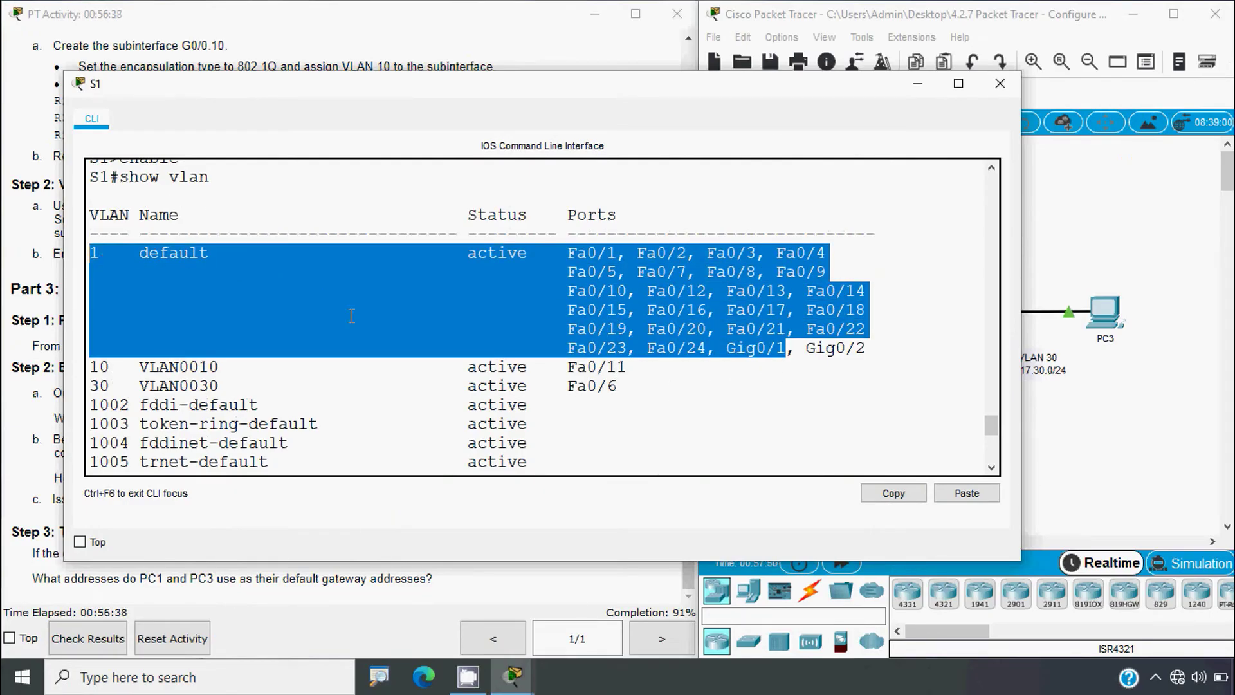
click(1000, 83)
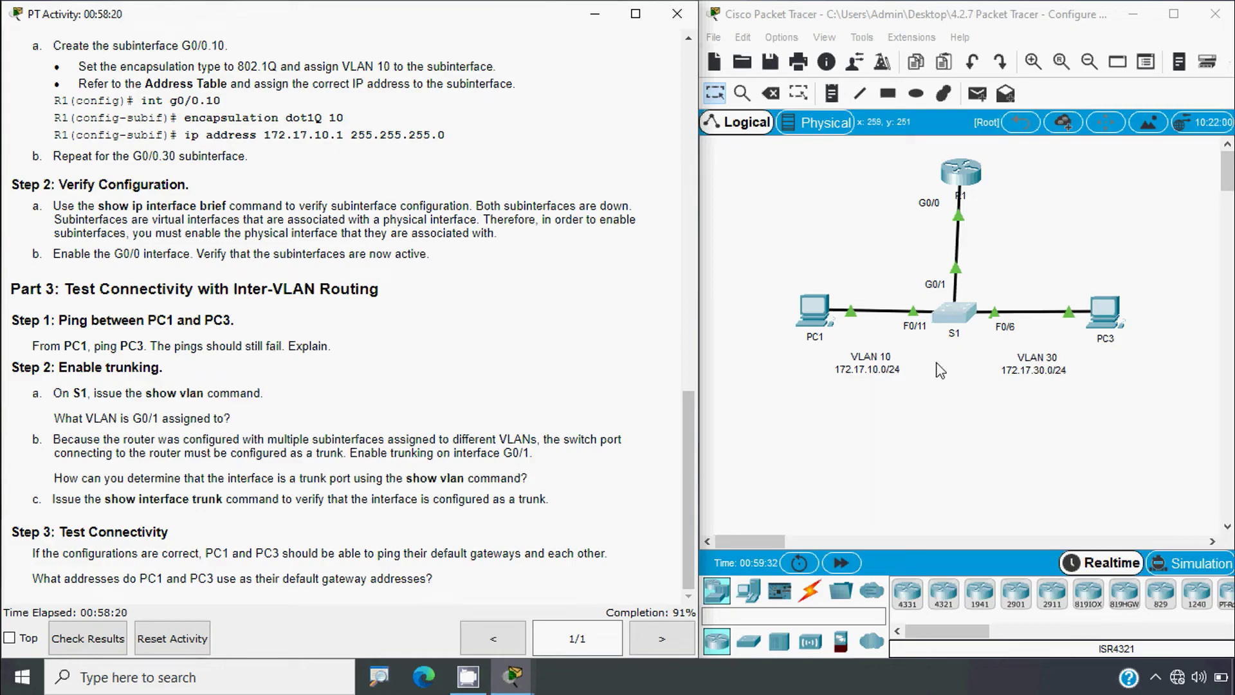
- Reopen S1's command line and enter interface configuration mode for g0/1 from global configuration mode
click(957, 320)
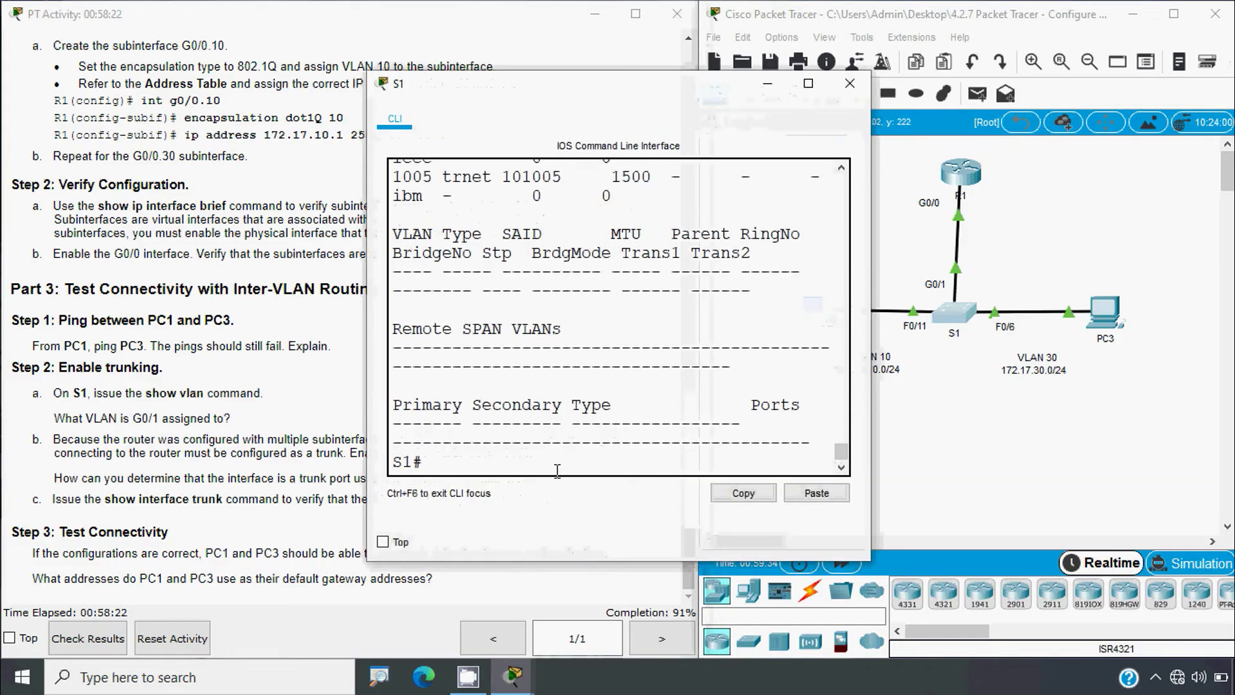
text(conf t)
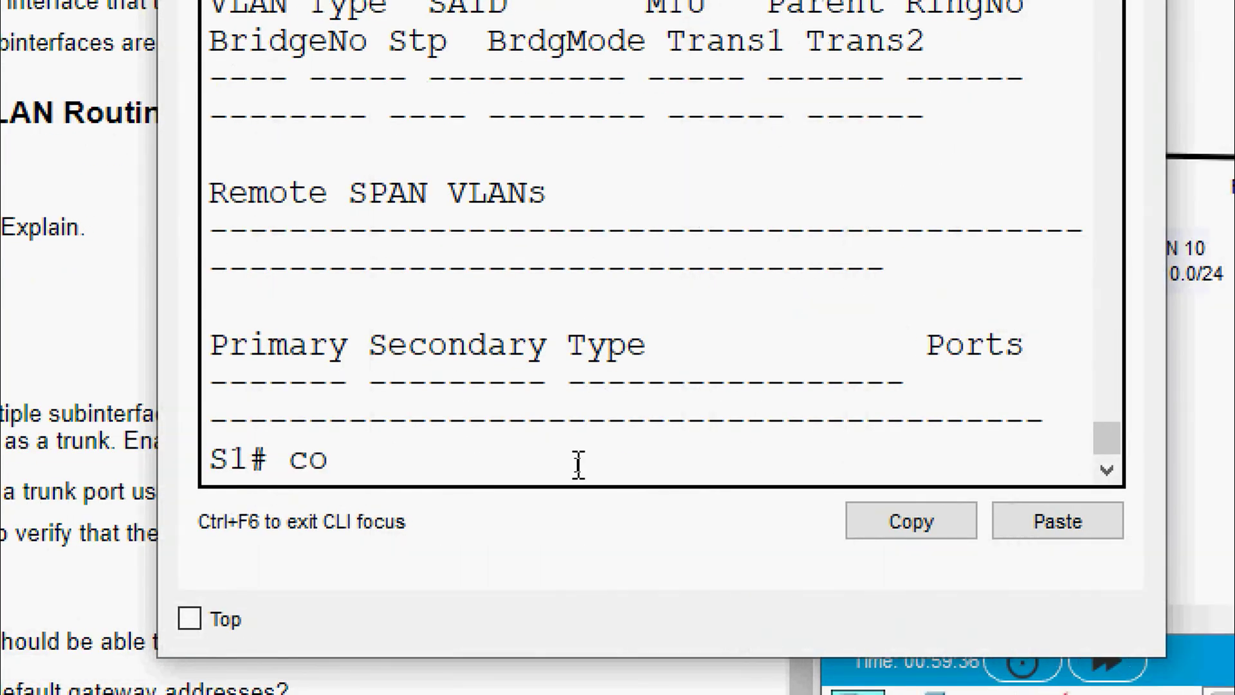
key(Return)
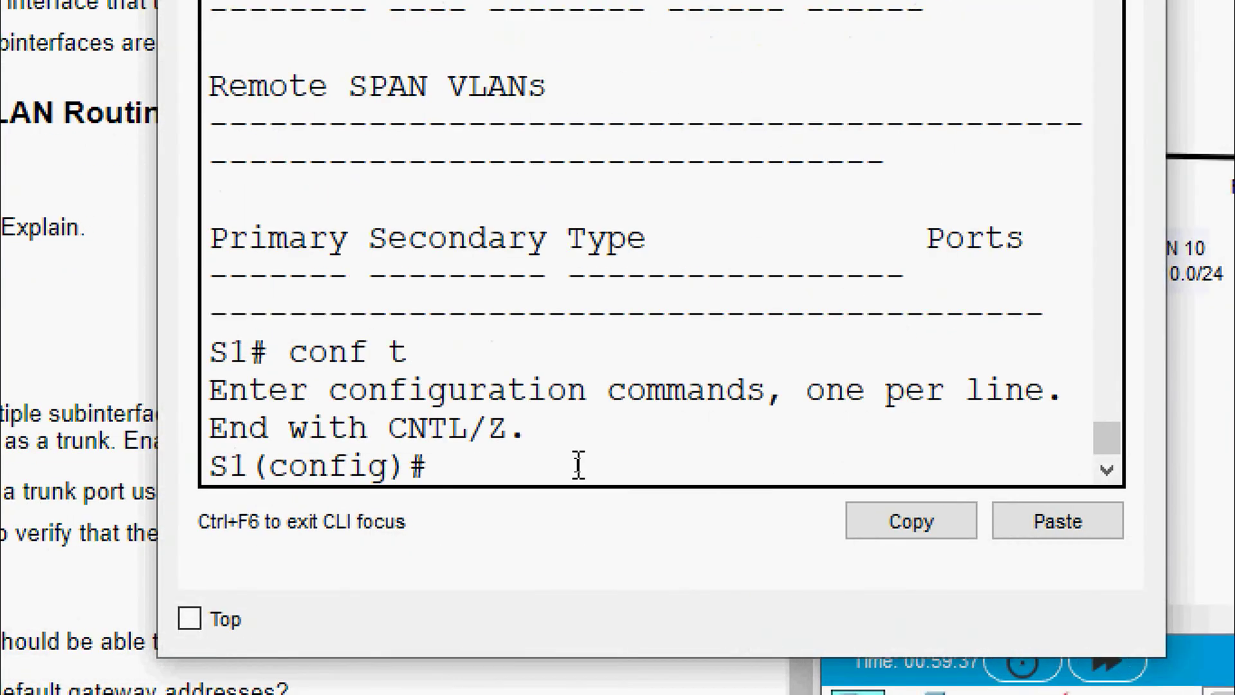
text(inter)
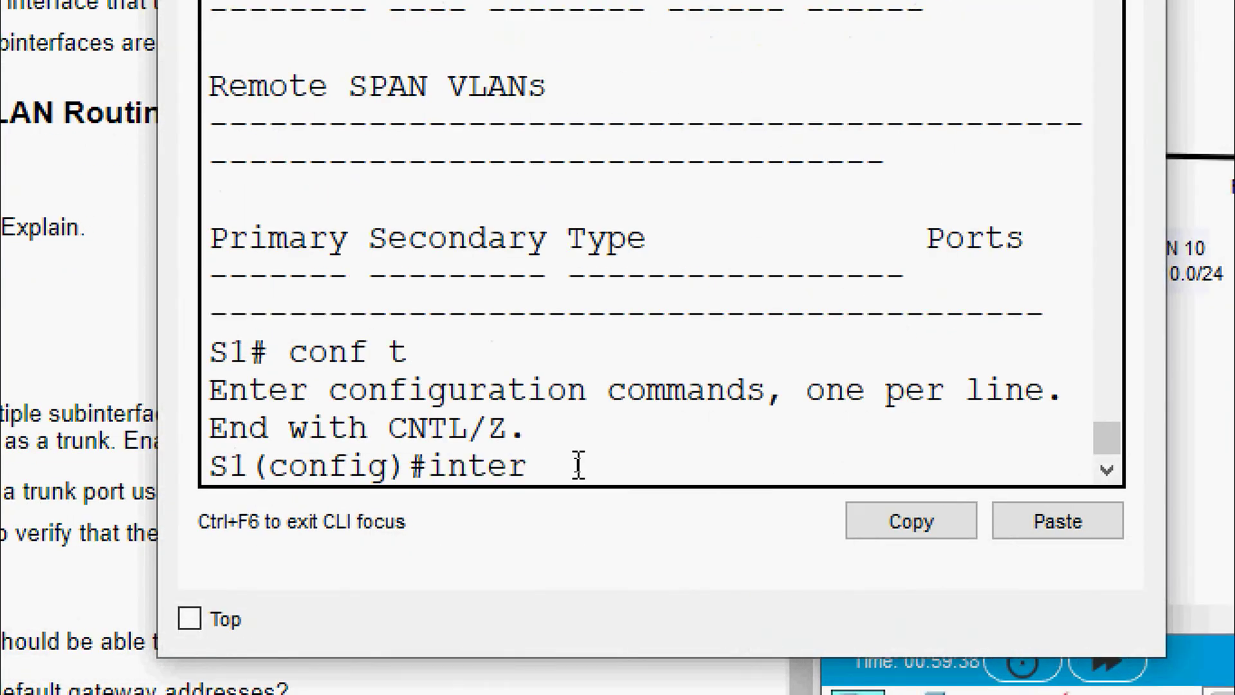
text(face g)
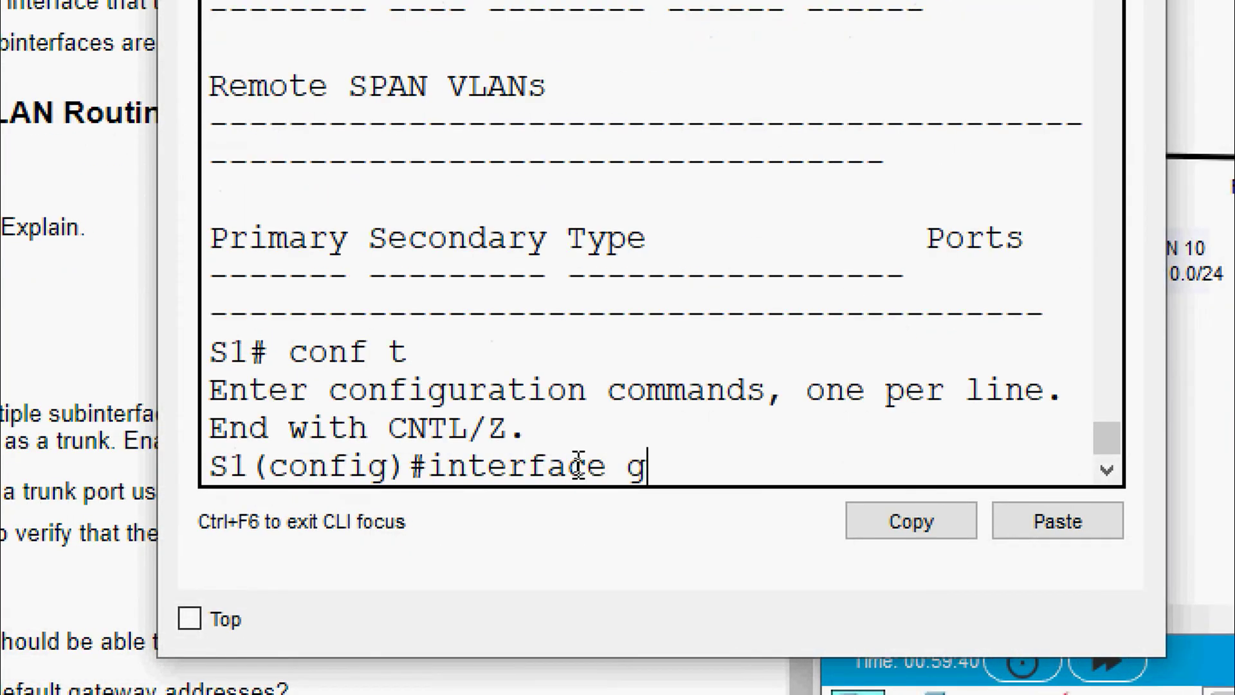
text(0/1\)
key(BackSpace)
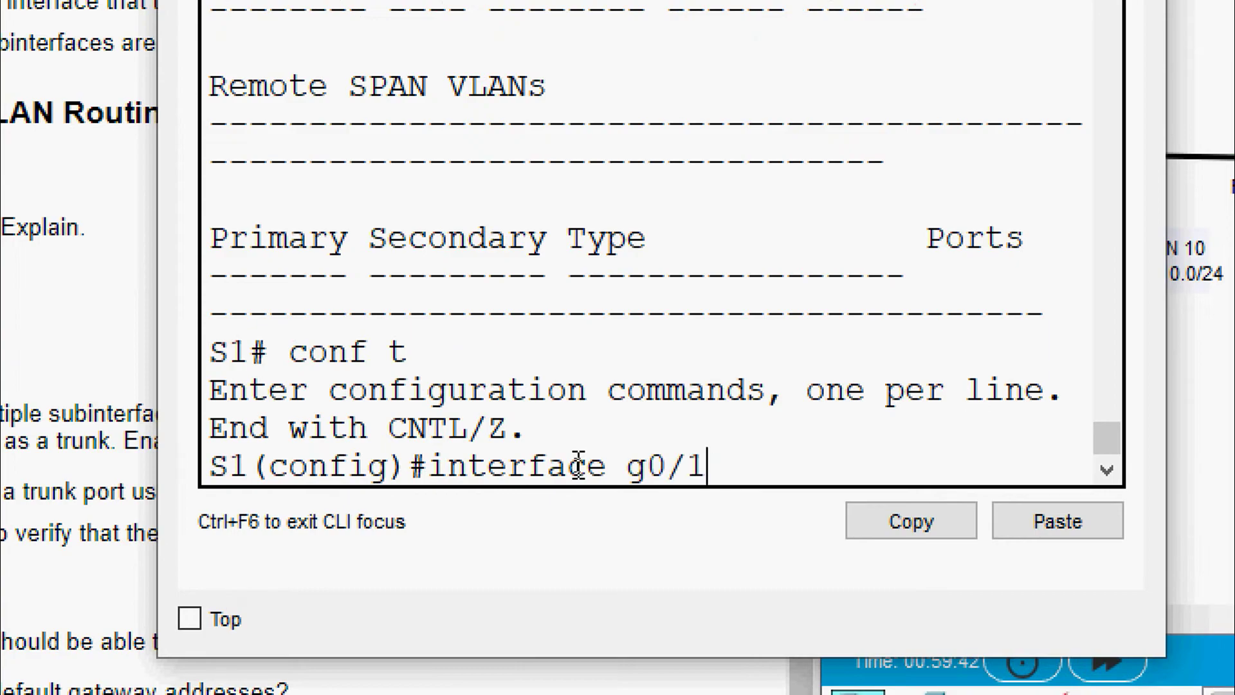
key(Return)
- Enable trunking on S1's interface g0/1 with switchport mode trunk and close the switch window
text(switchport m ode)
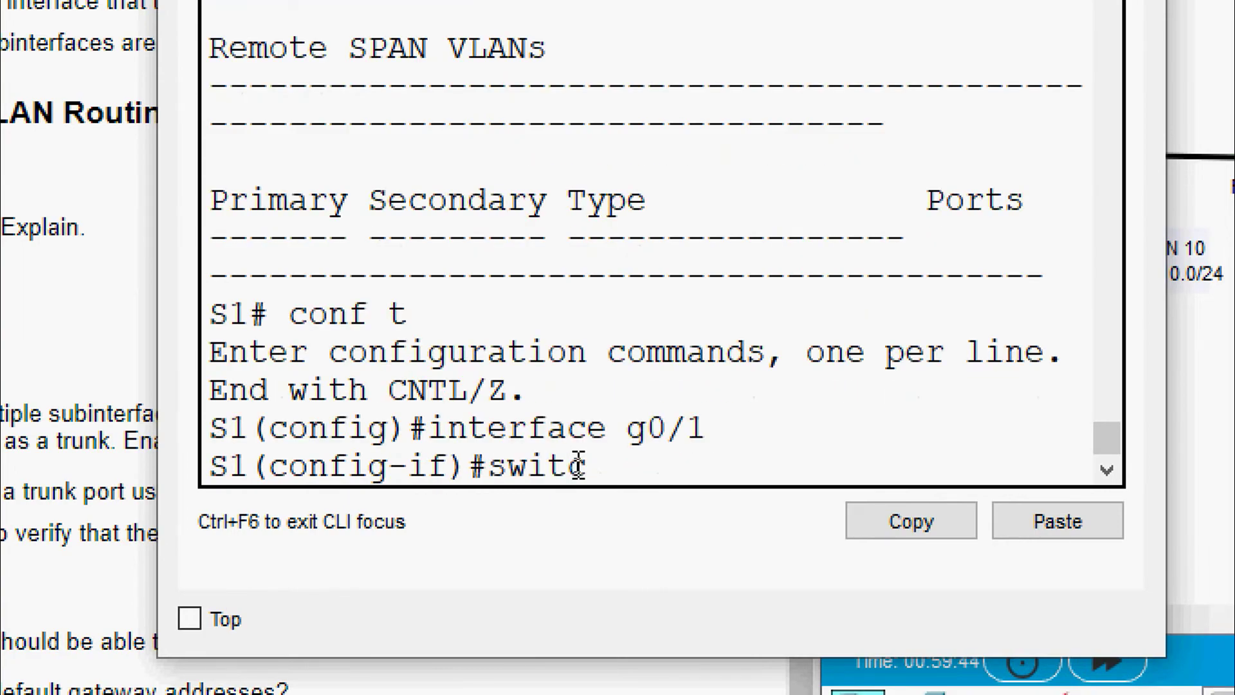
key(BackSpace)
key(BackSpace)
key(BackSpace)
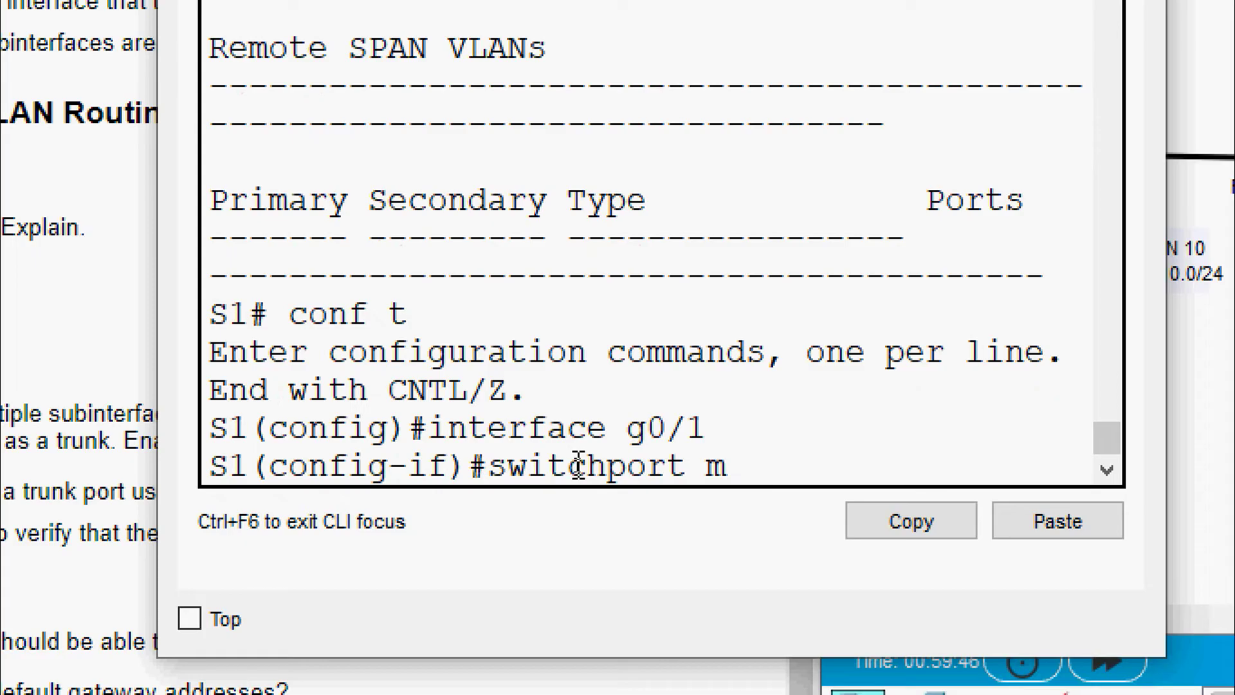
text(o)
key(BackSpace)
key(BackSpace)
text(ode trunk)
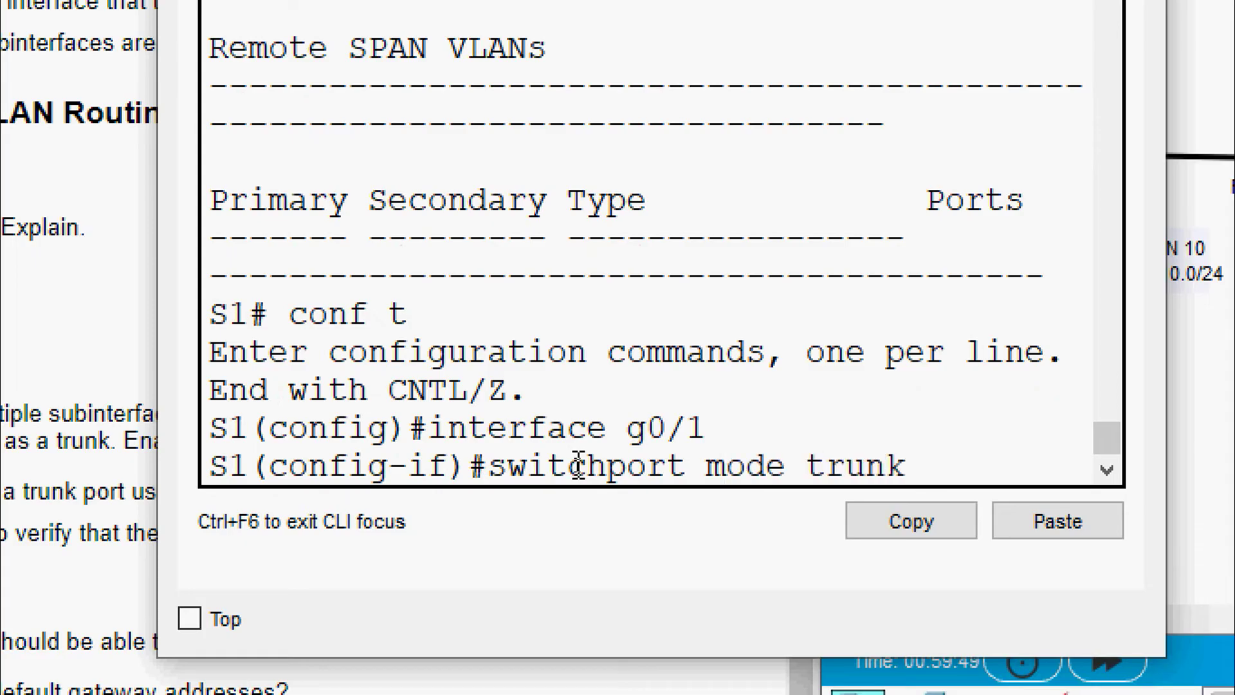
key(Return)
key(Return)
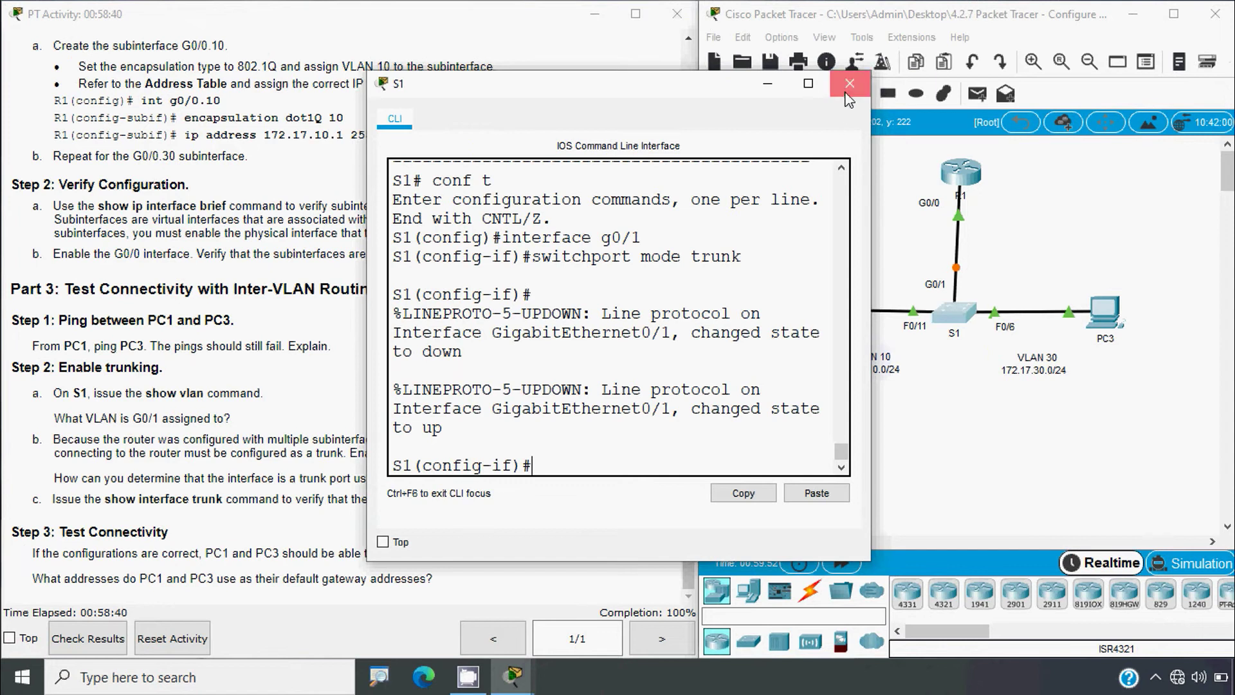
click(847, 85)
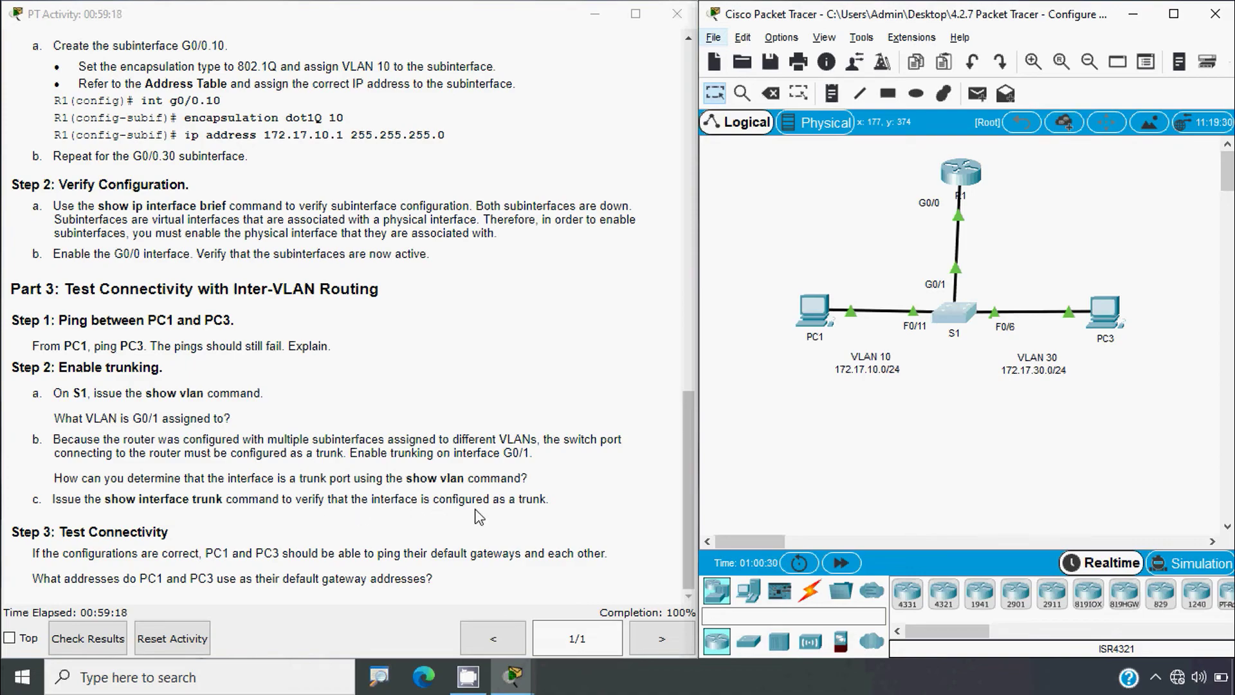
- Leave S1's configuration mode, run show interface trunk, and widen the window to fit the output
click(950, 314)
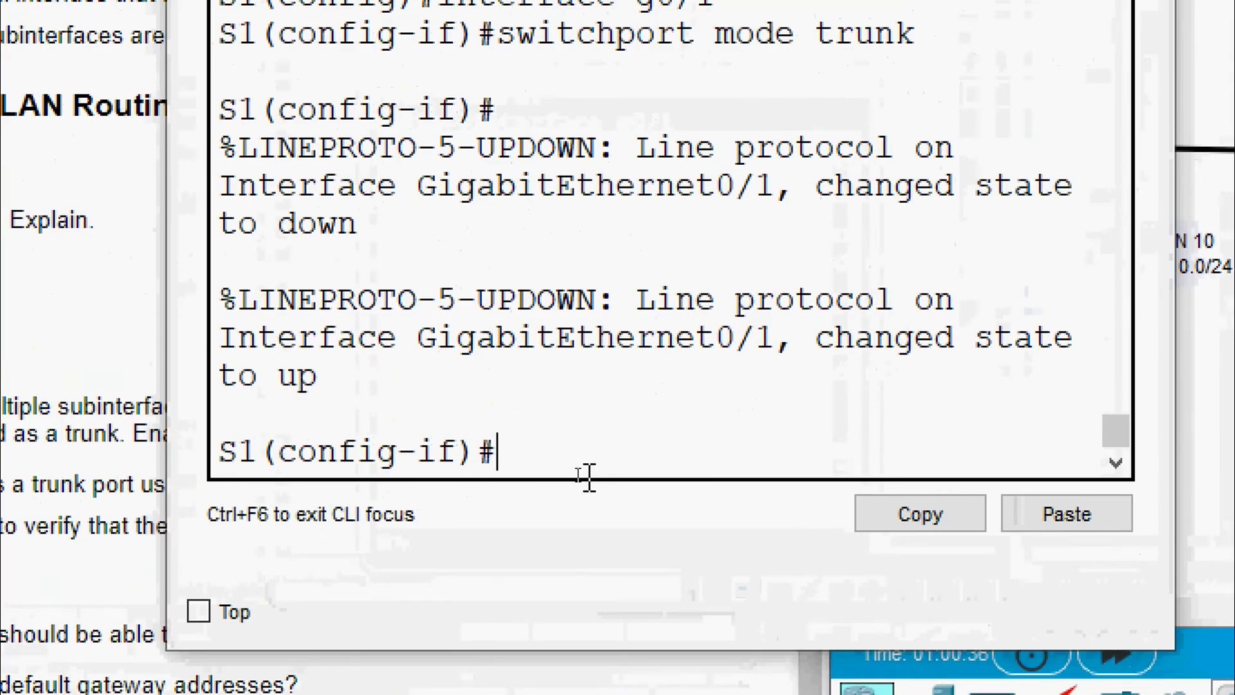
key(ctrl+z)
key(Return)
key(Return)
text(sho)
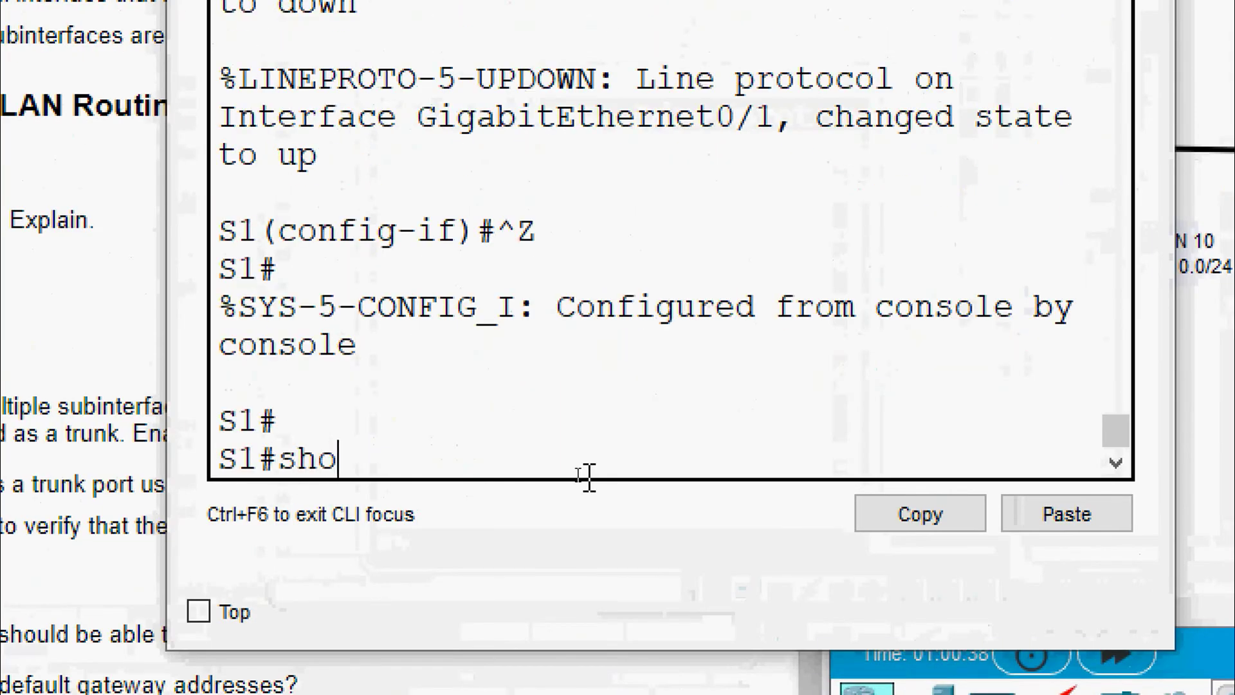
text(w interface trunk)
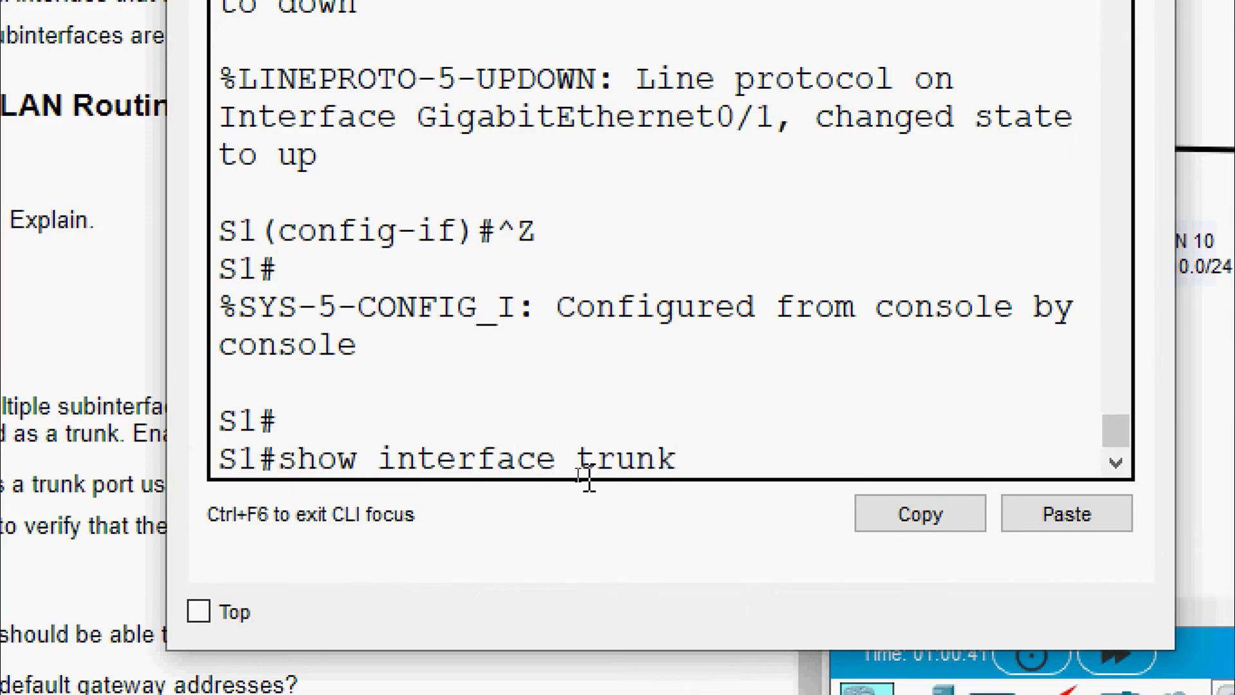
key(Return)
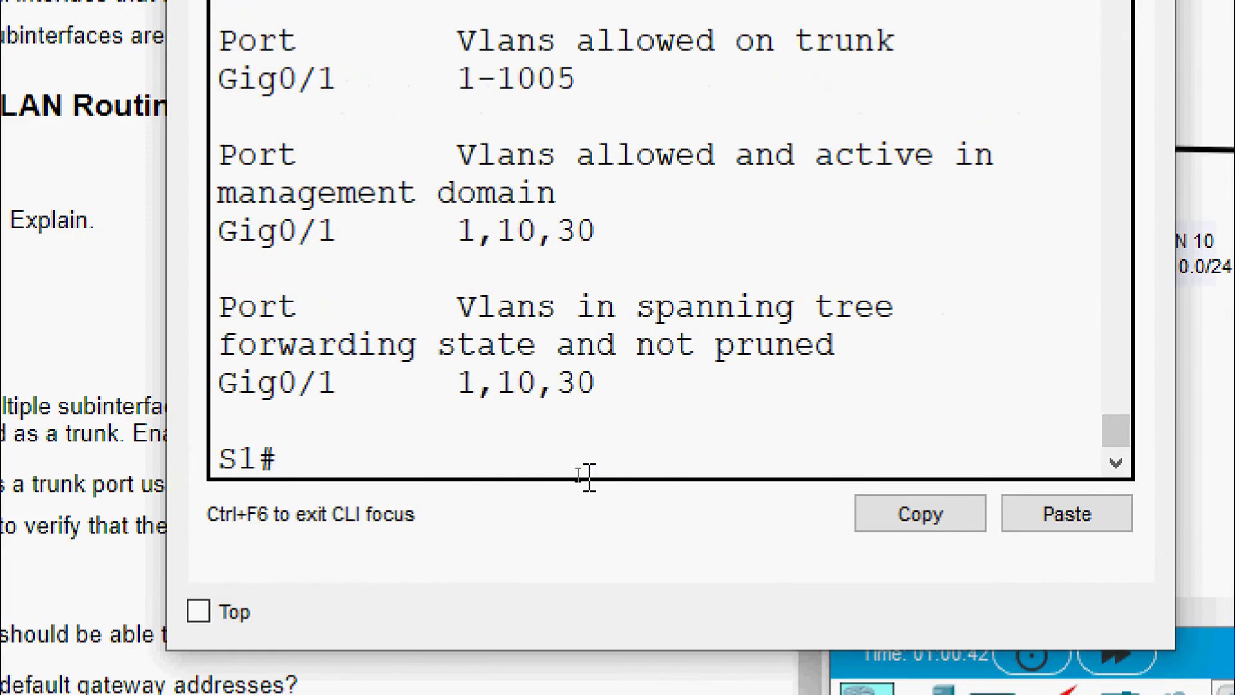
drag(871, 400, 1111, 401)
drag(368, 394, 155, 396)
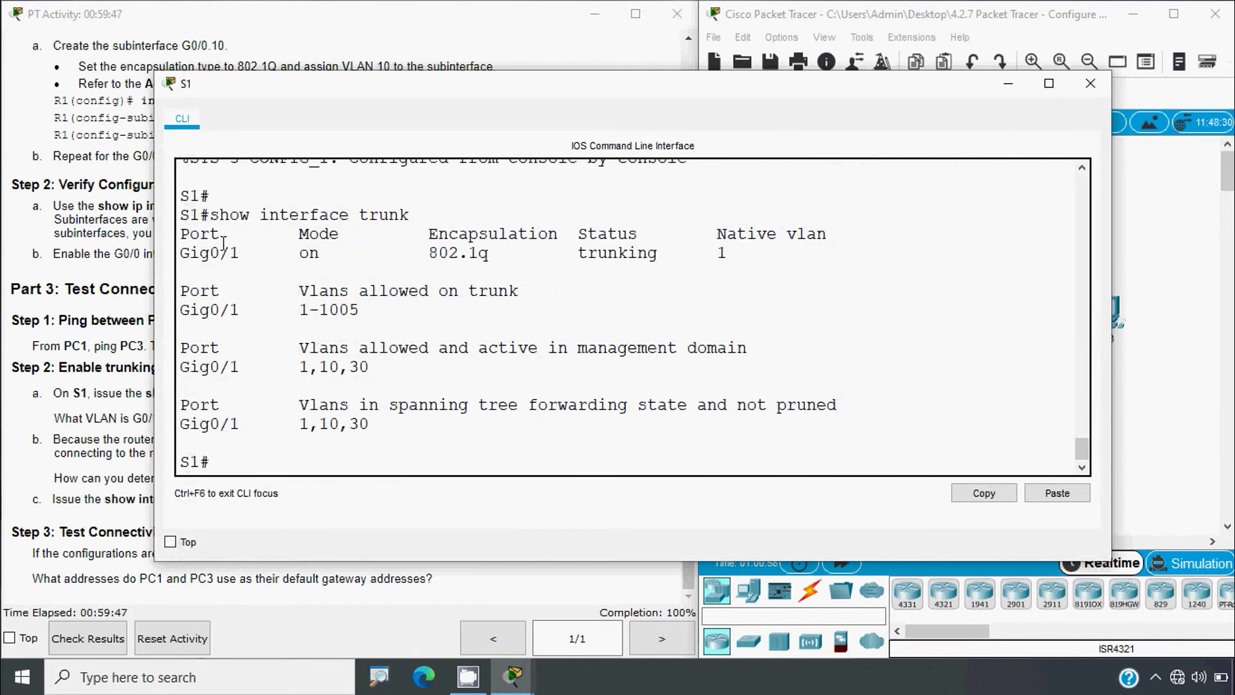
- Examine Gig0/1's mode, encapsulation, status, native VLAN and allowed active VLANs in the trunk output, and close S1's window
drag(224, 238, 168, 237)
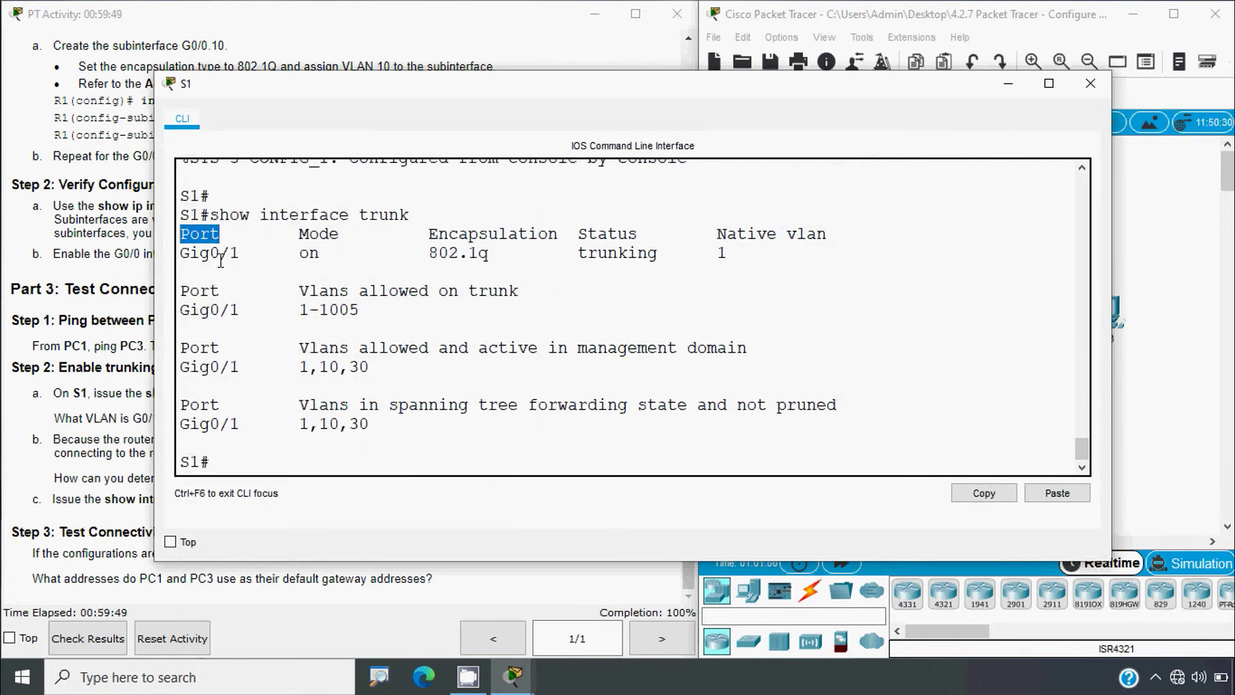
drag(243, 257, 165, 258)
drag(645, 235, 559, 235)
drag(669, 256, 552, 250)
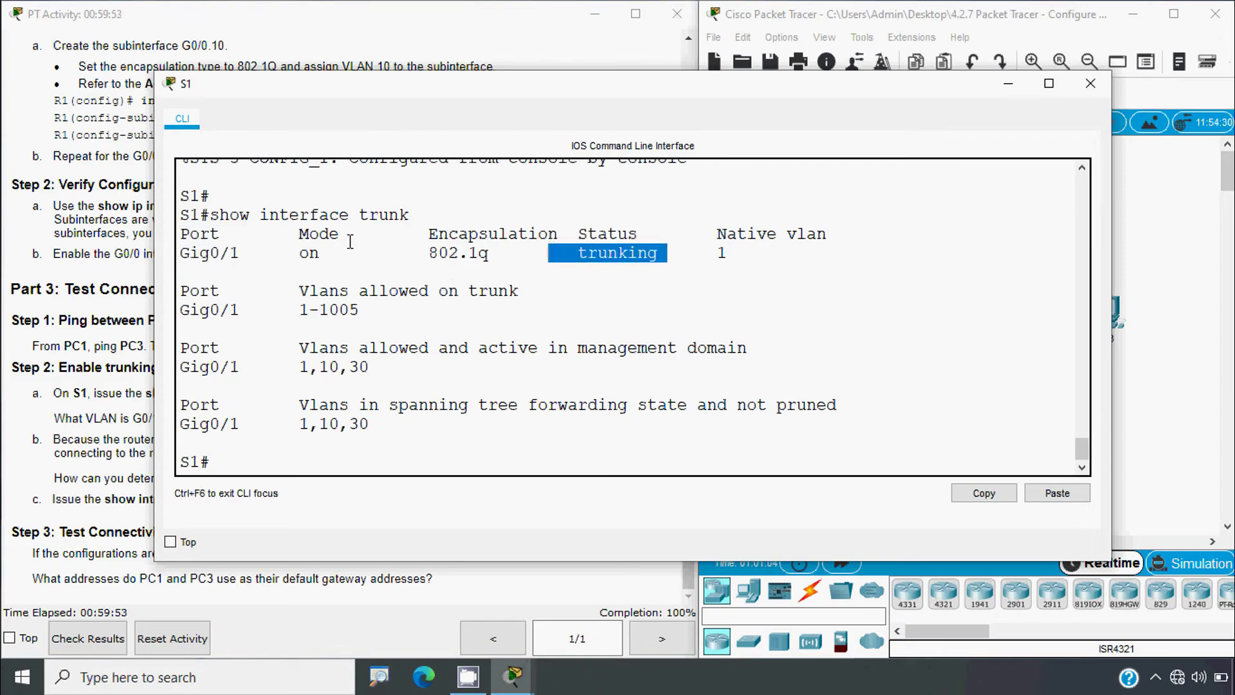
drag(350, 241, 310, 252)
drag(428, 234, 563, 235)
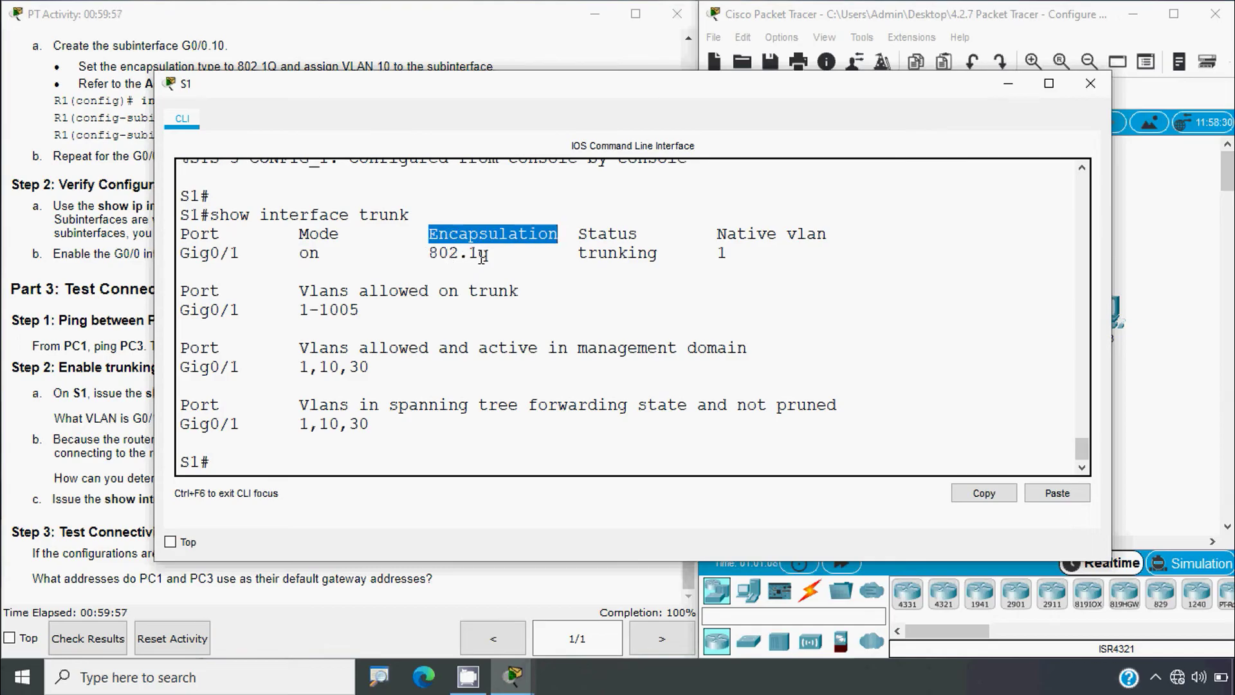
drag(487, 255, 416, 253)
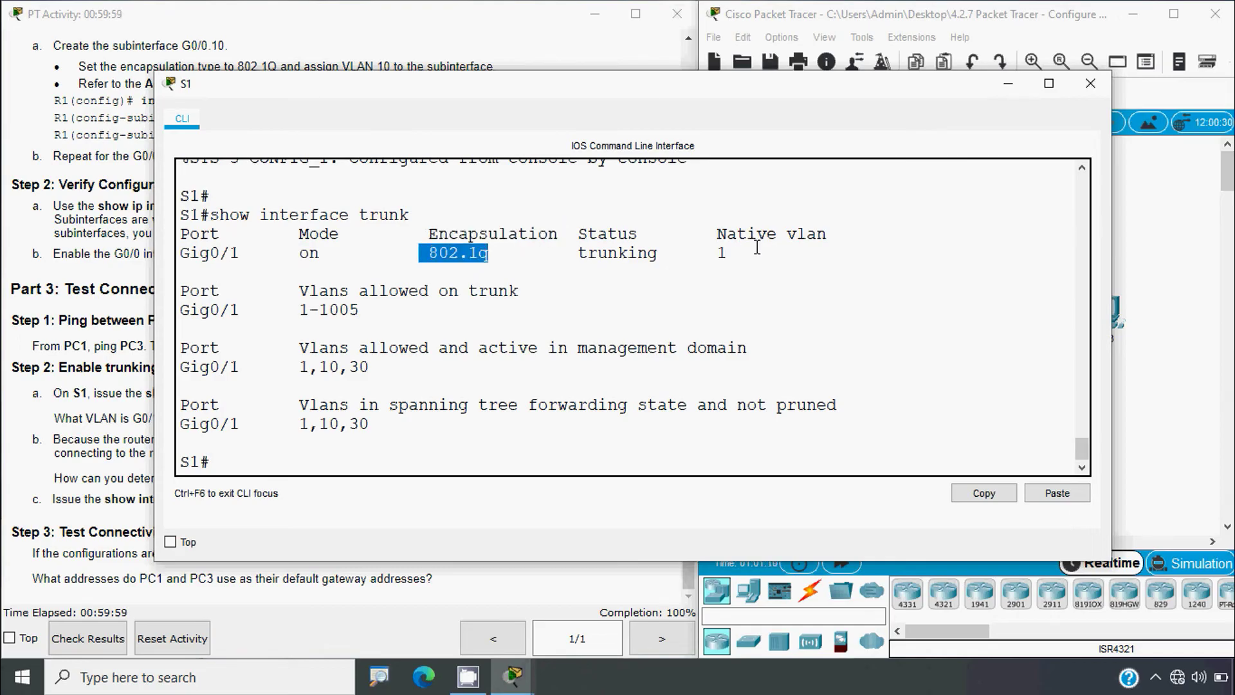
drag(726, 234, 828, 234)
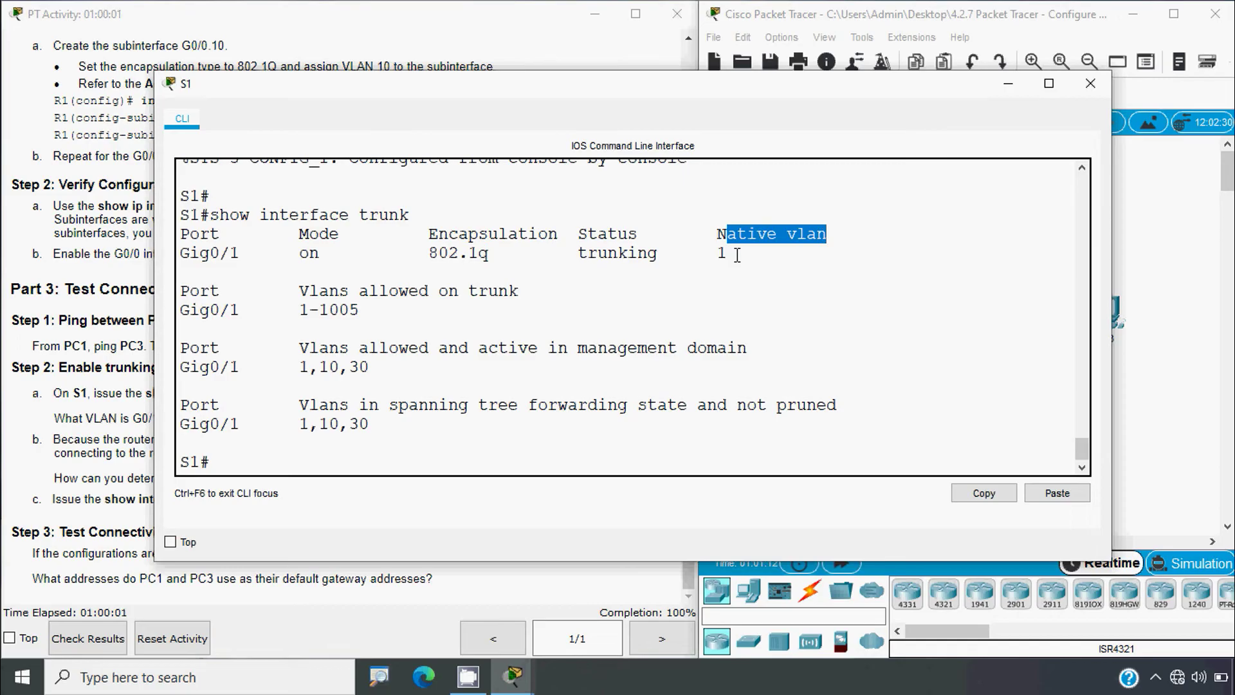
drag(737, 256, 720, 254)
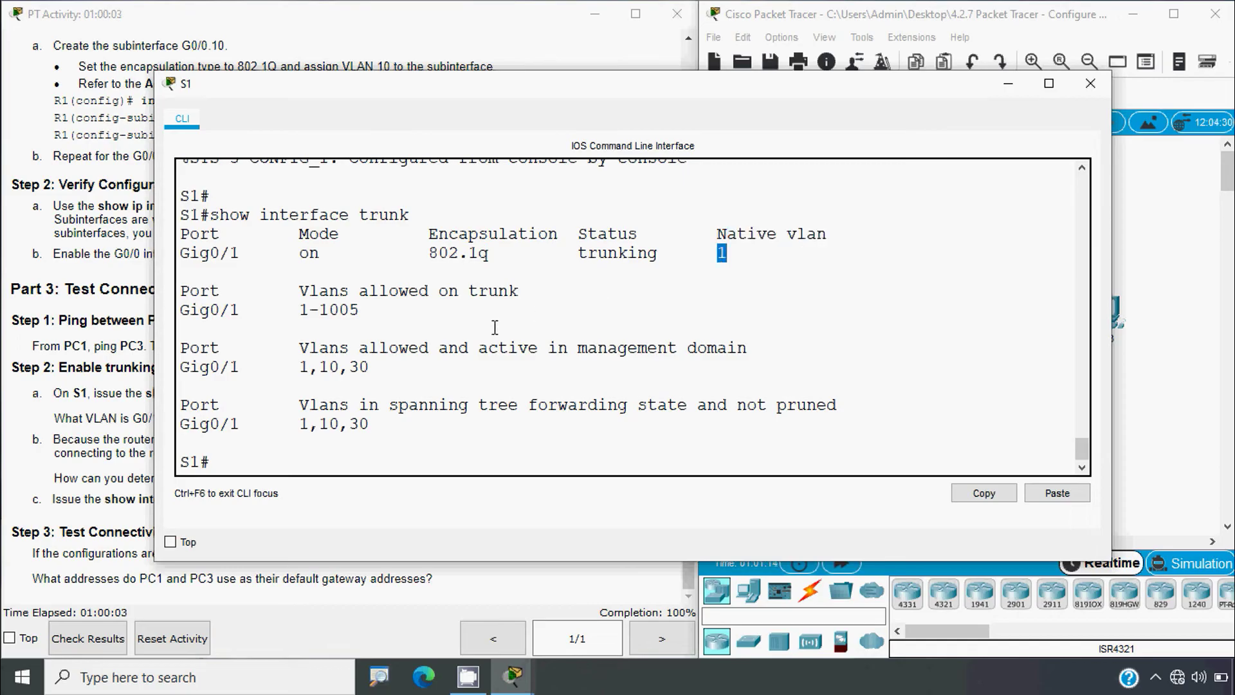
drag(298, 351, 747, 354)
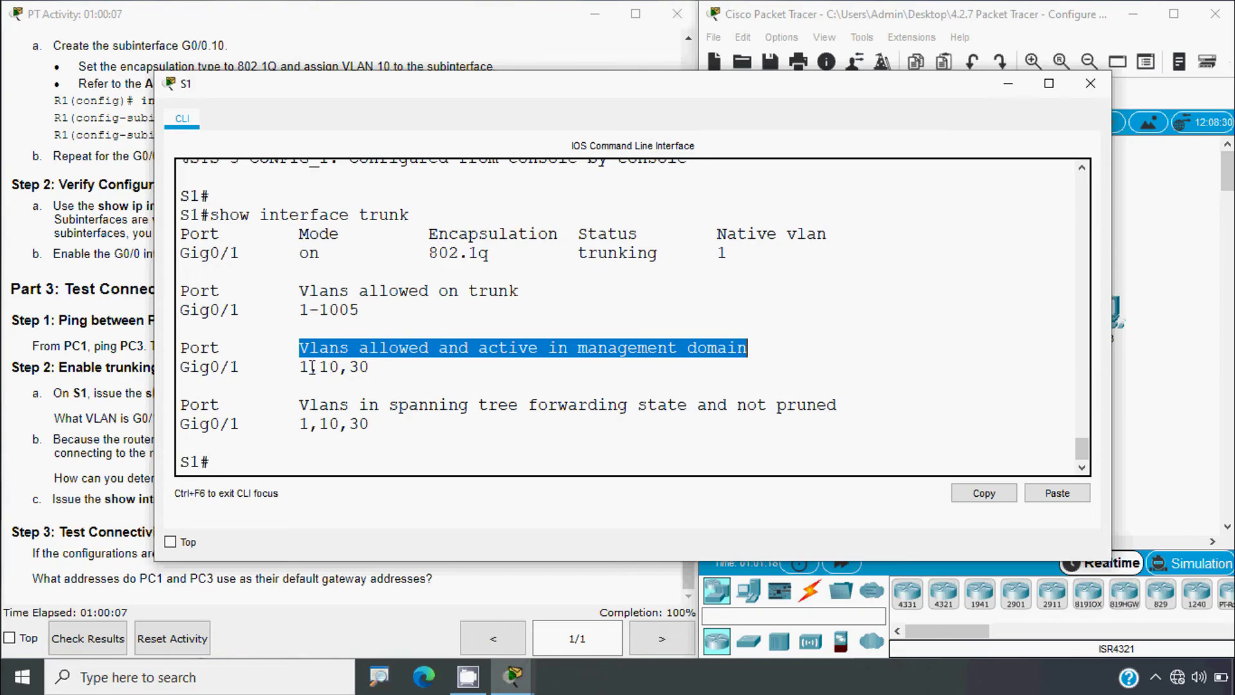
drag(313, 367, 395, 370)
click(413, 373)
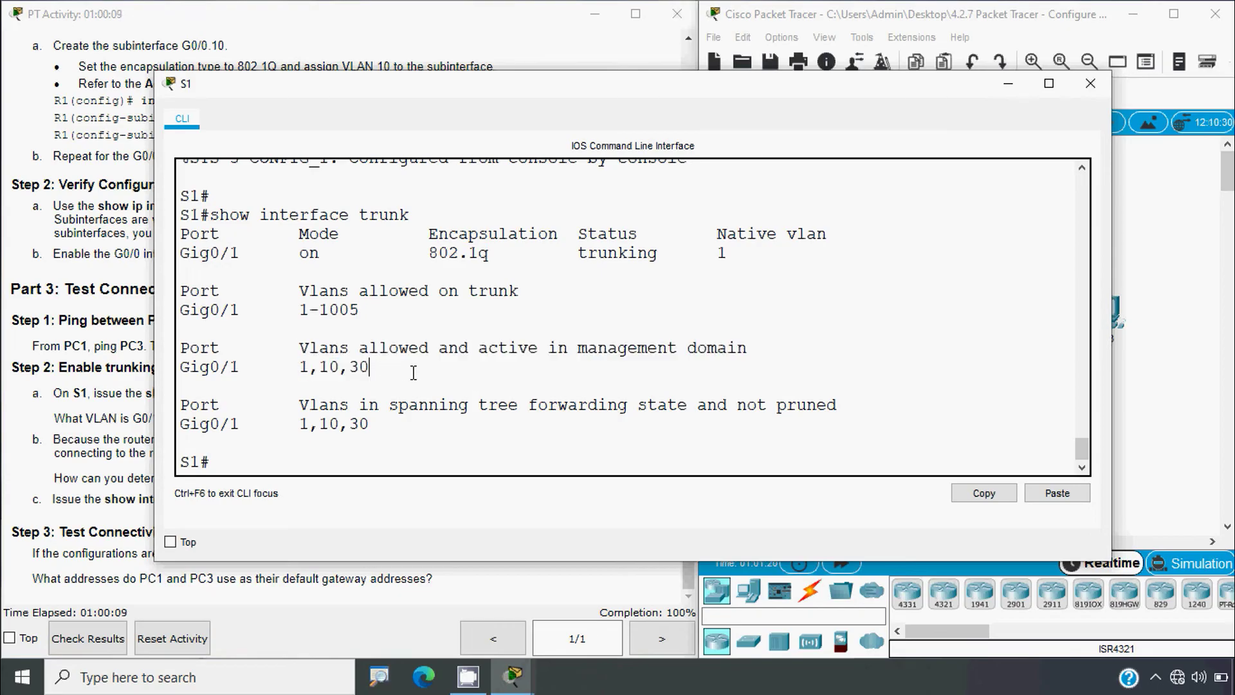
click(1090, 83)
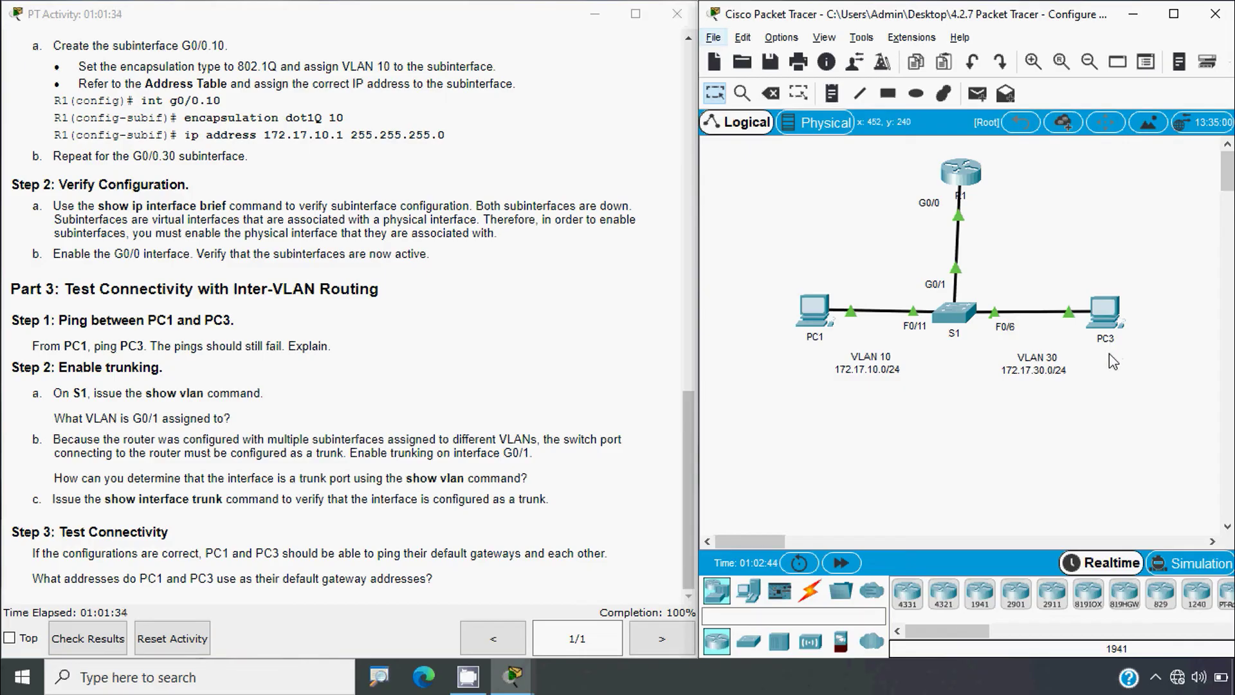
- Review the addressing table for the default gateways of both PCs and the IPv4 address of R1's G0/0.30 subinterface
mouse_move(1108, 353)
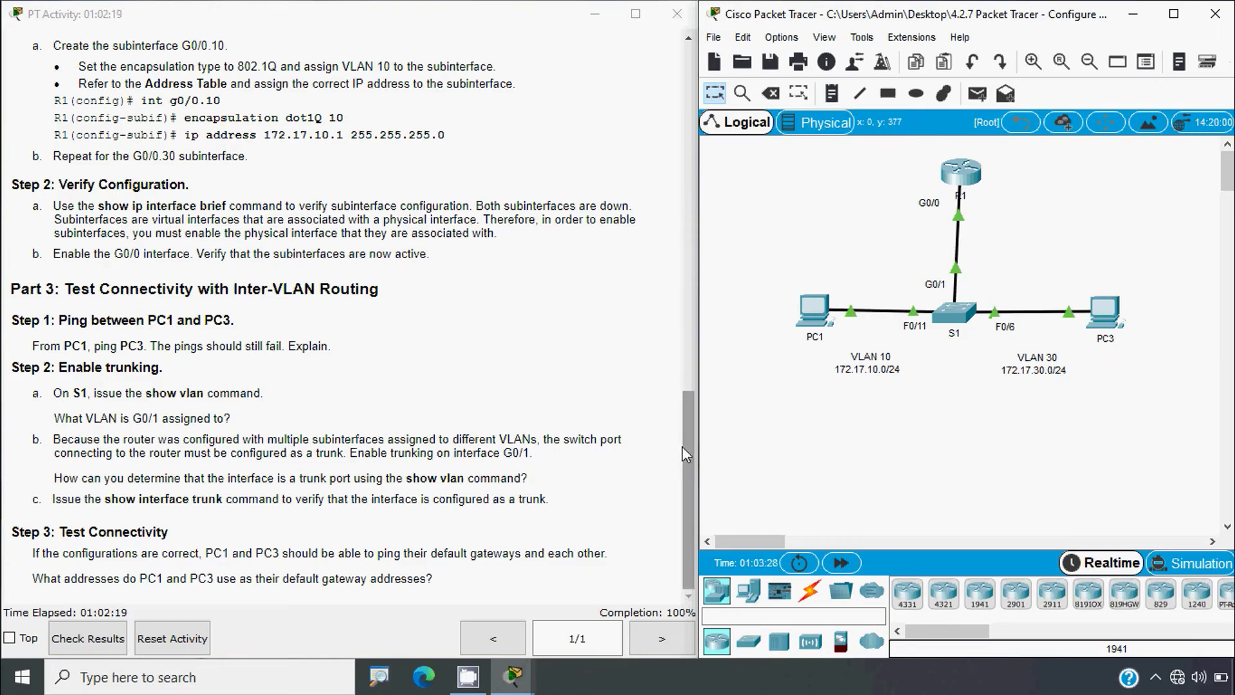
drag(685, 445, 683, 109)
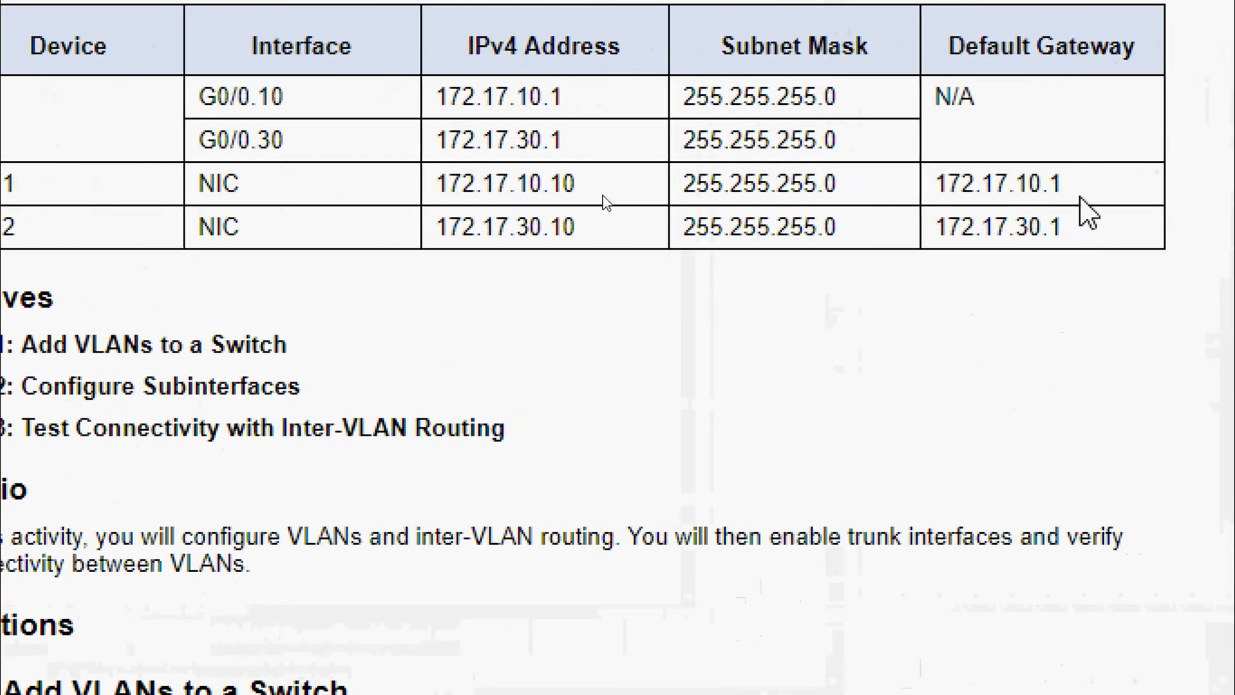
drag(1060, 186, 941, 200)
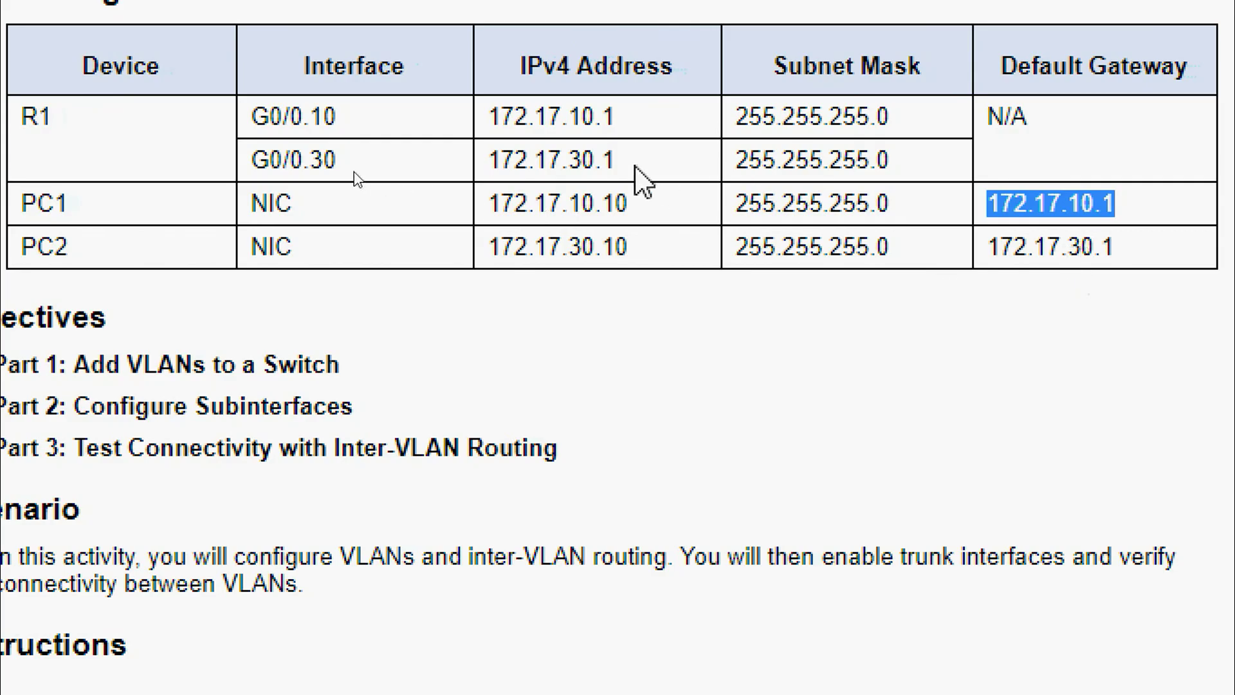
drag(617, 161, 489, 162)
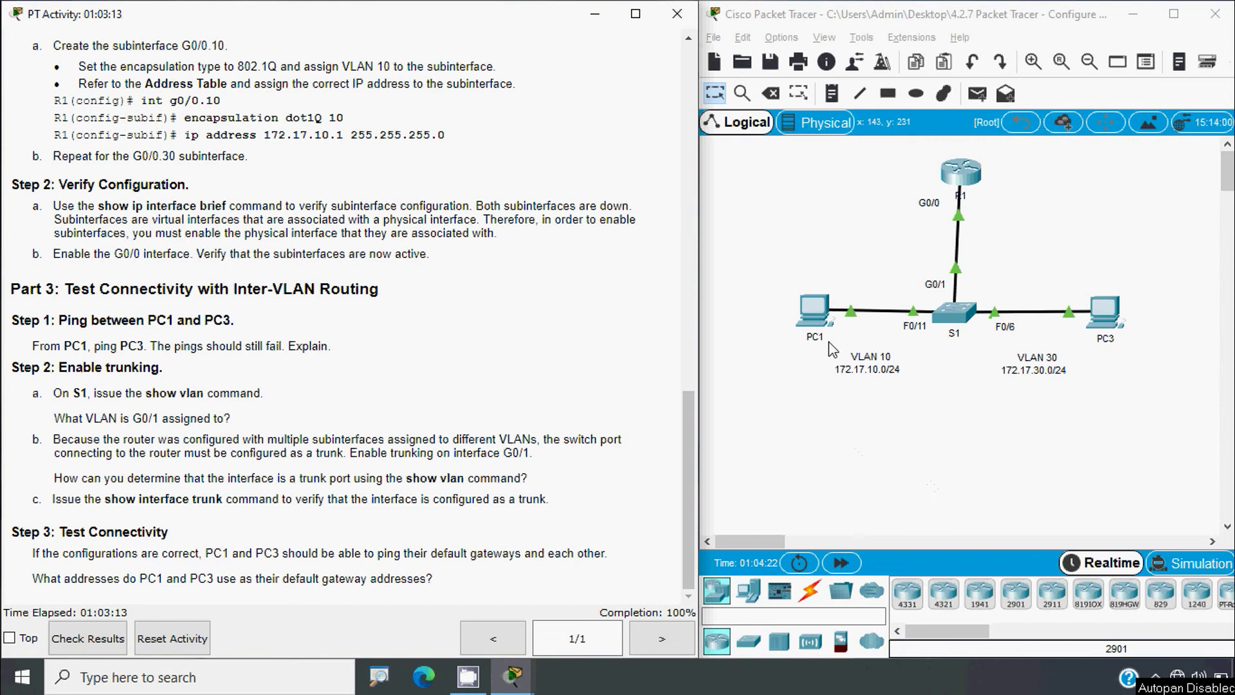
- Ping PC3 at 172.17.30.10 from PC1's command prompt, then widen and reposition the window to fit the output
click(816, 310)
click(761, 206)
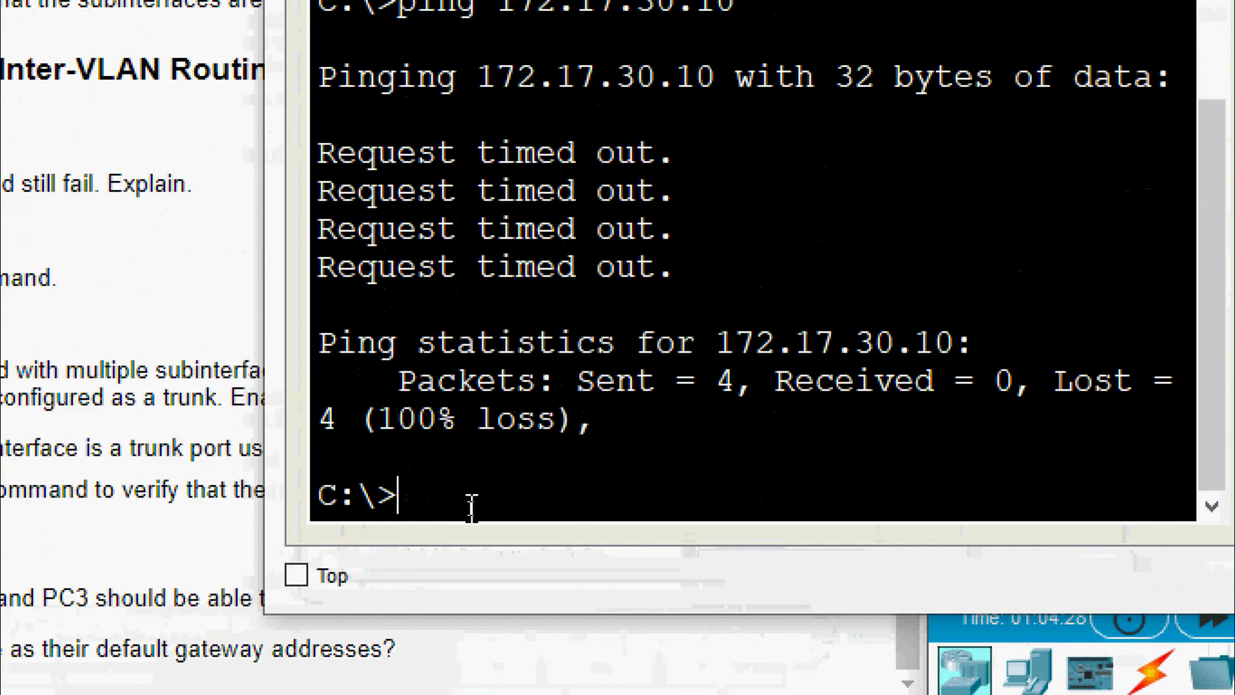
key(Up)
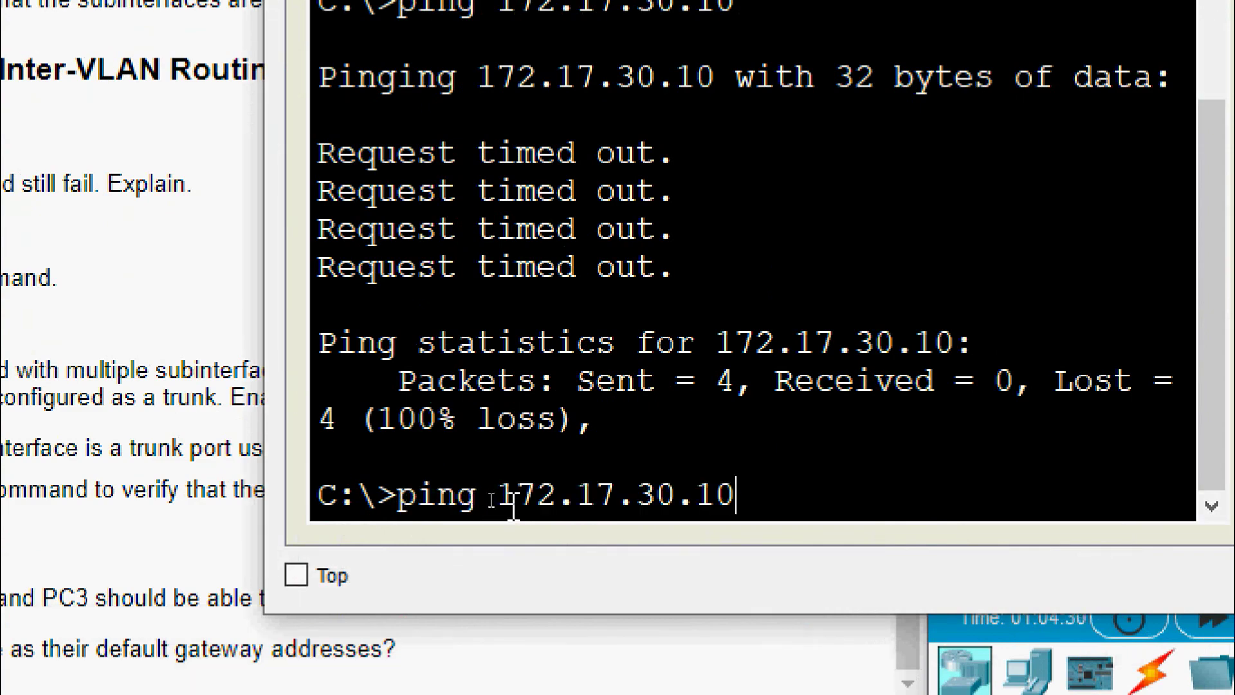
drag(492, 496, 747, 511)
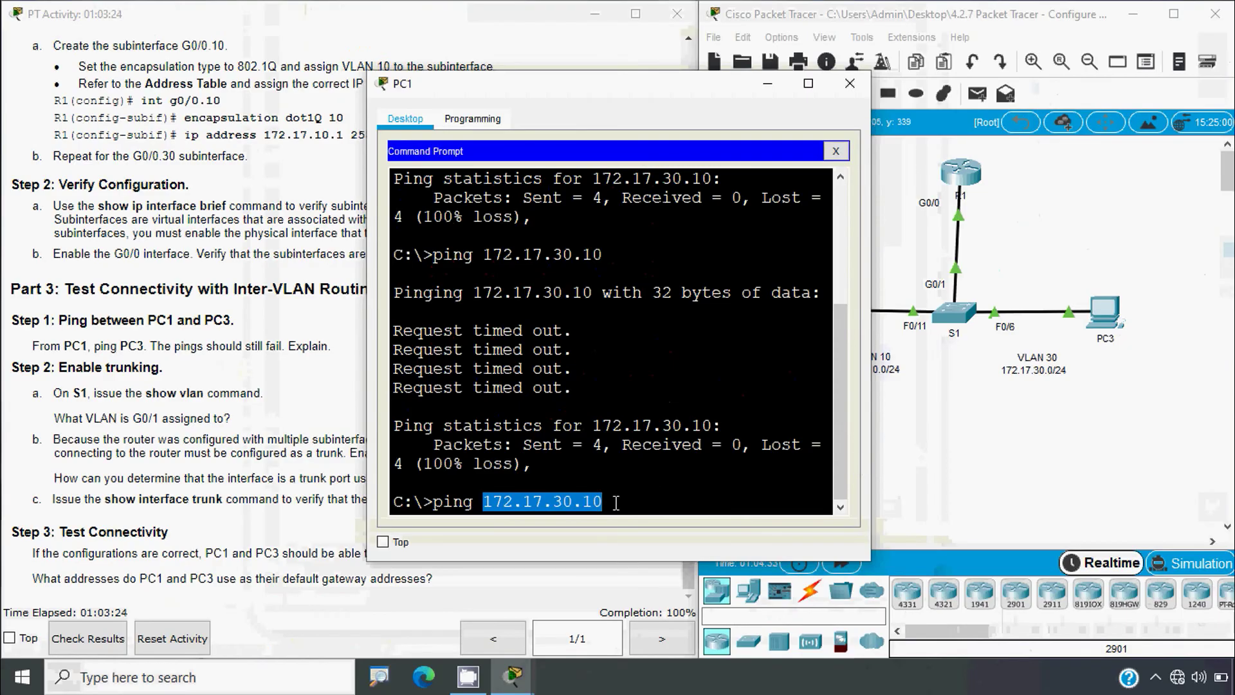
click(785, 496)
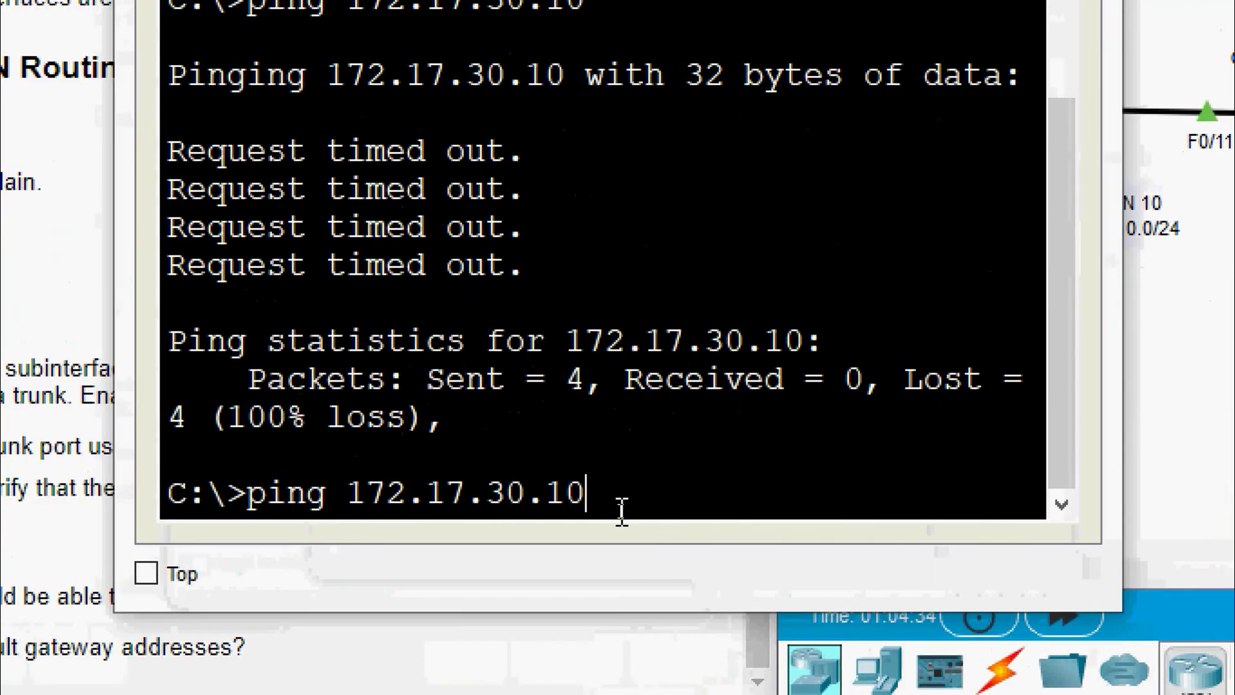
key(Return)
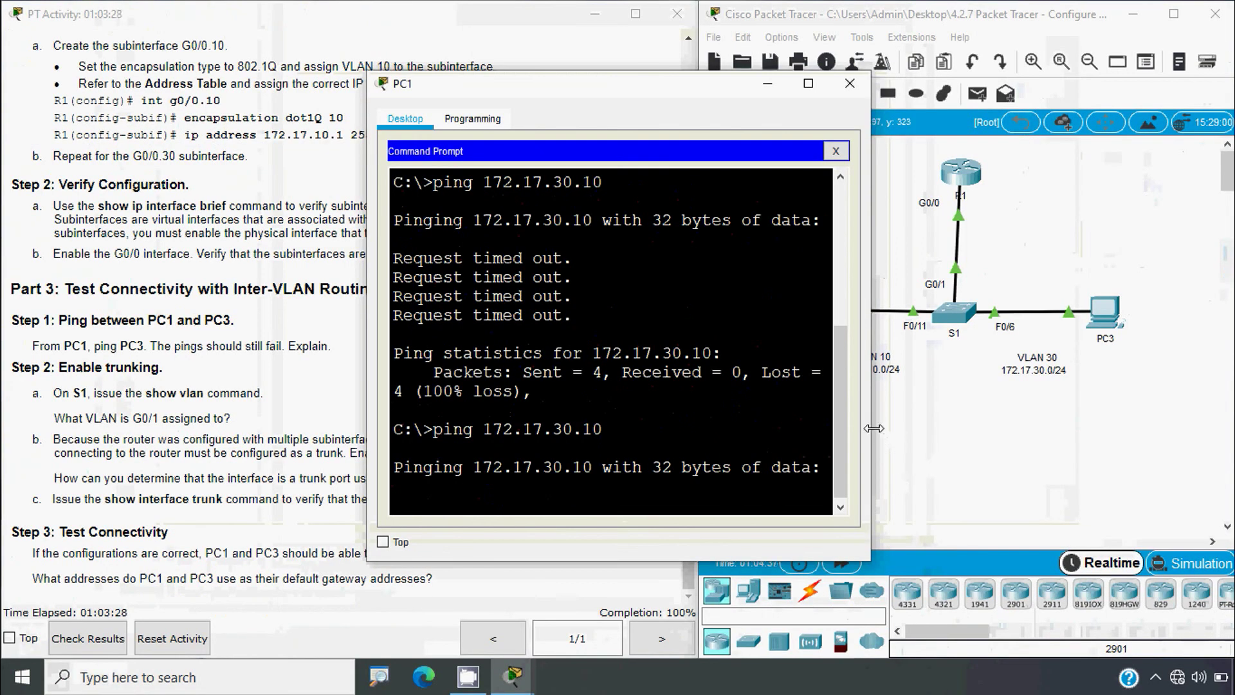
drag(873, 428, 1081, 429)
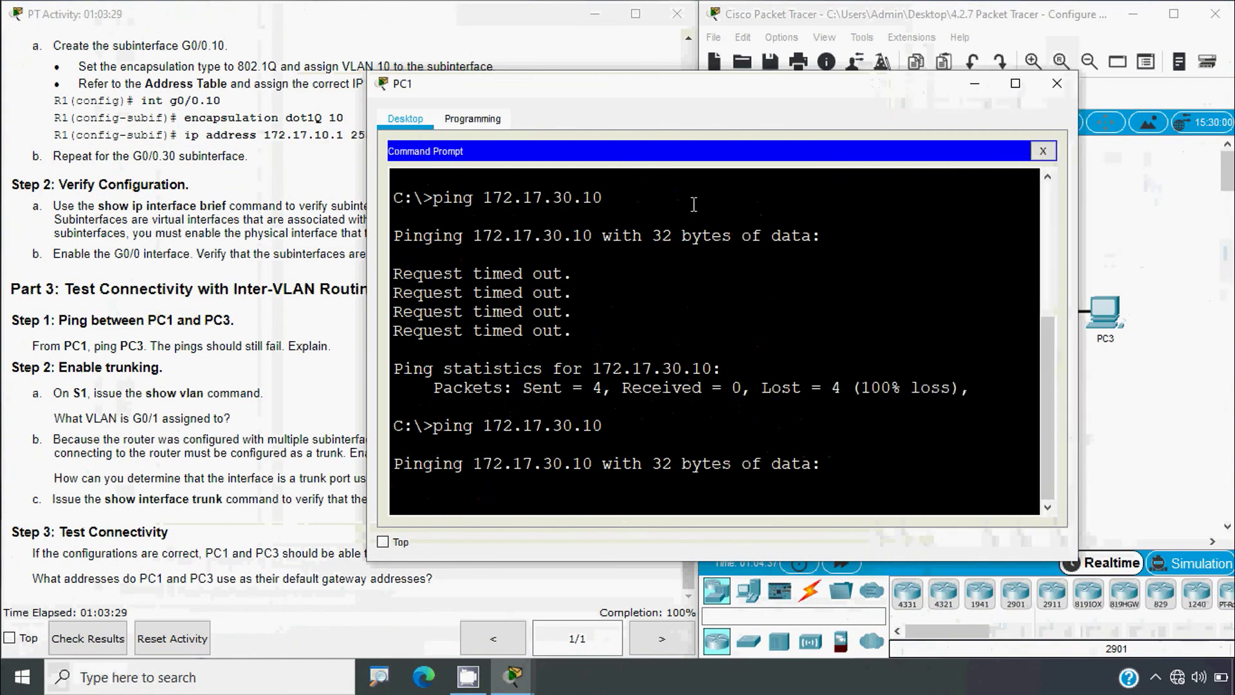
drag(638, 100, 632, 73)
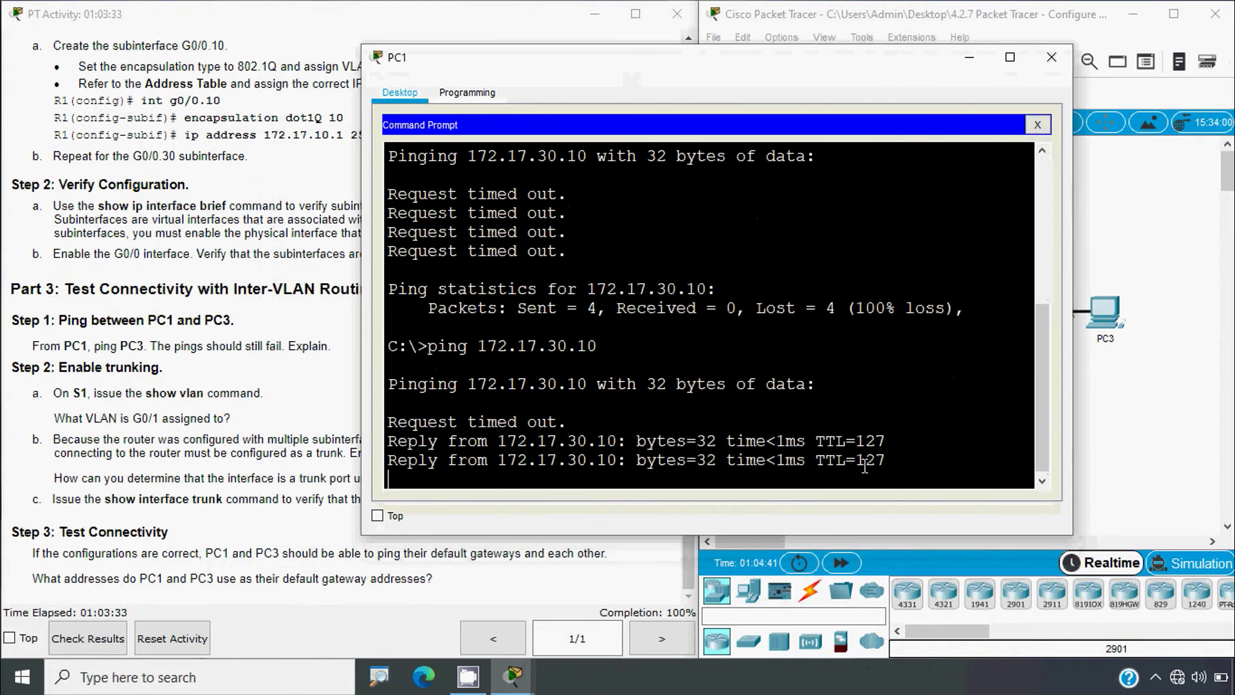
- Examine the ping replies from PC3 and repeat the ping to 172.17.30.10
drag(706, 482, 389, 420)
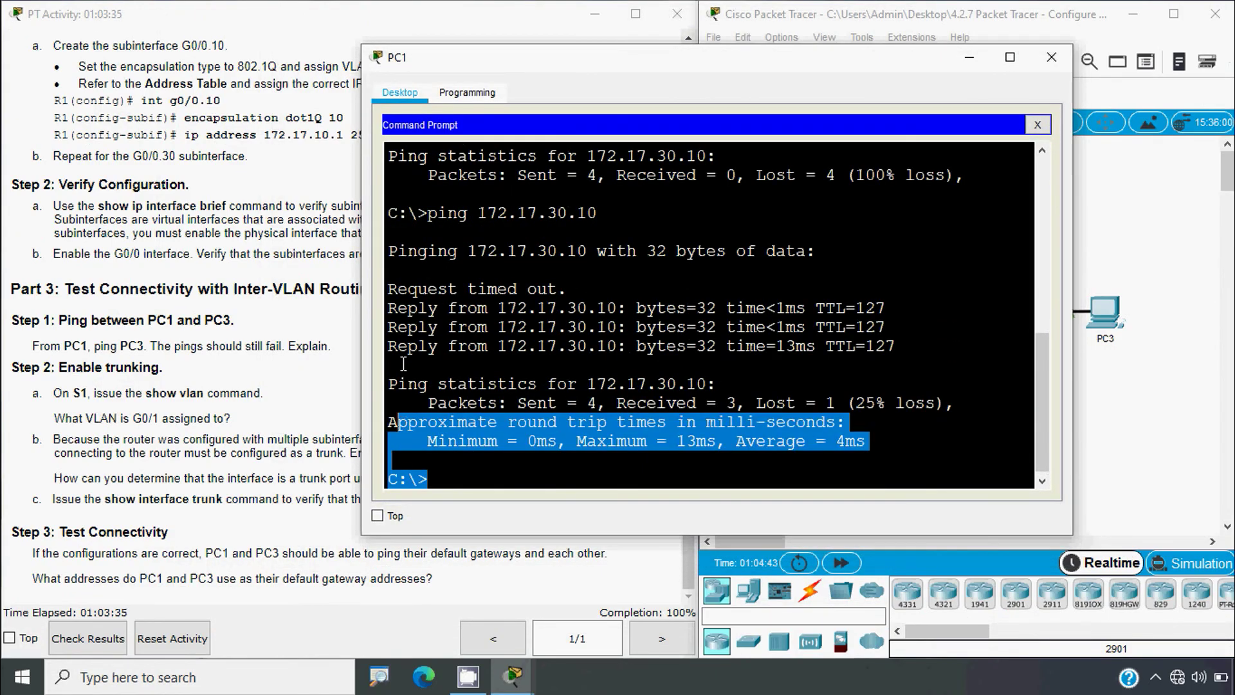
drag(397, 346, 697, 360)
click(442, 475)
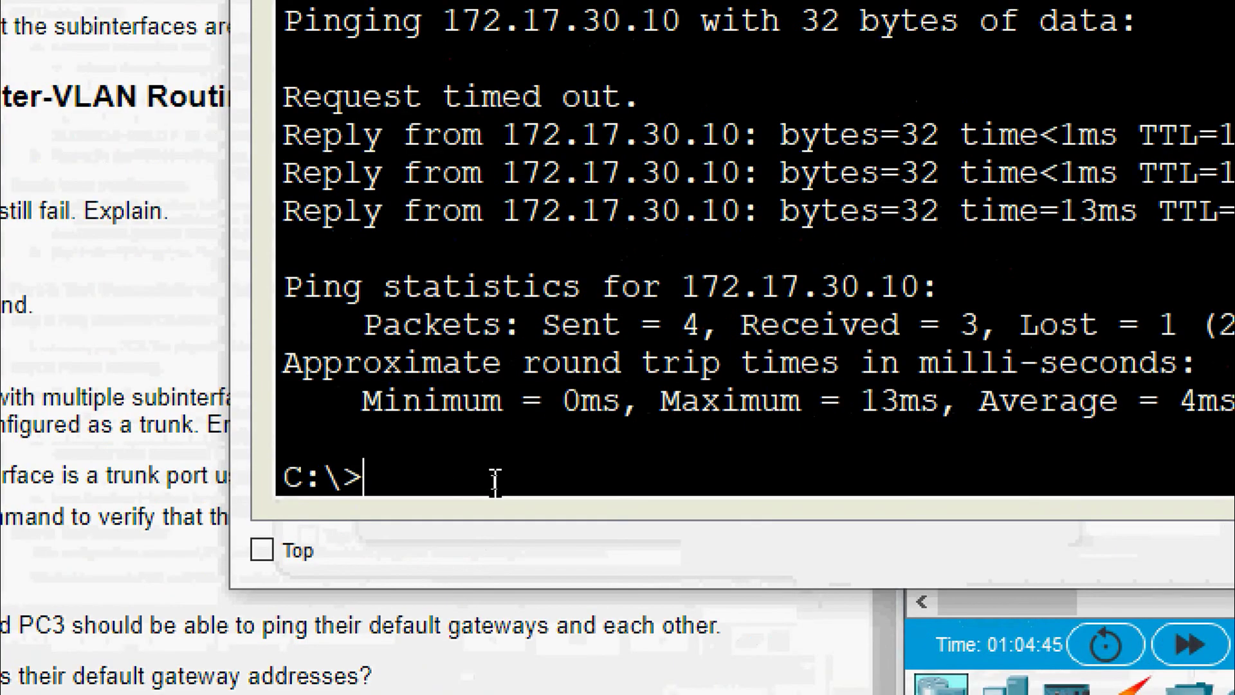
key(Up)
key(Return)
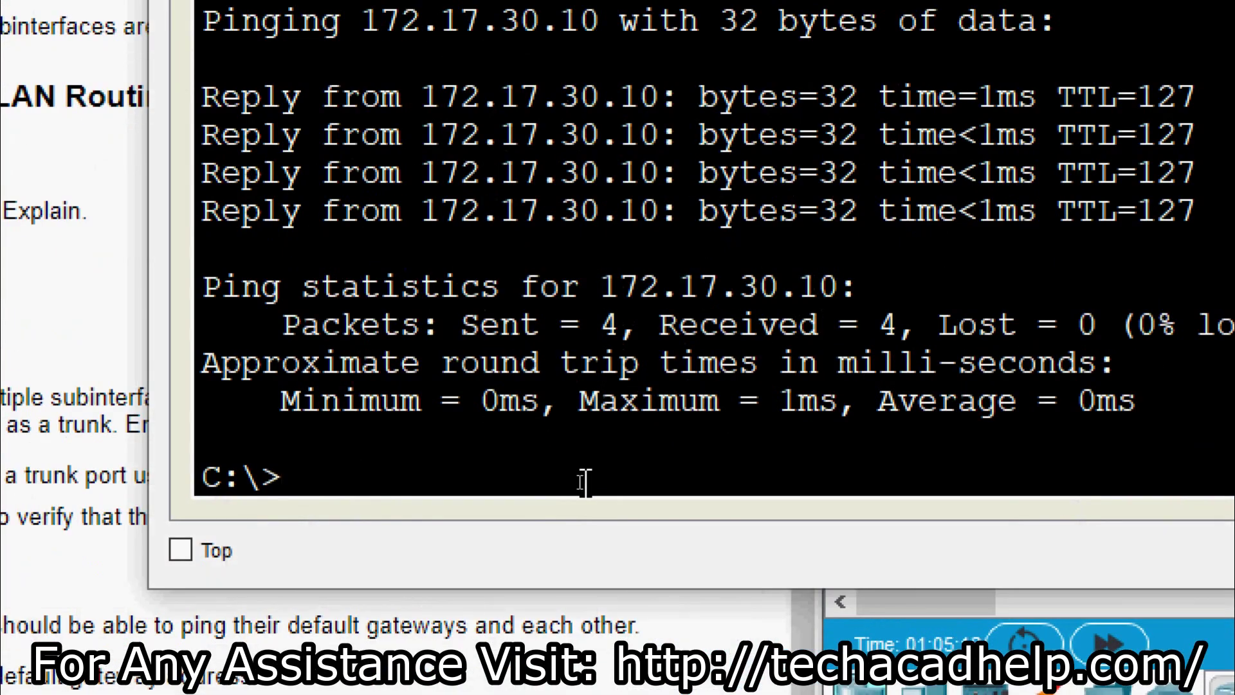
- Ping PC3's default gateway, 172.17.30.1, from PC1
key(Up)
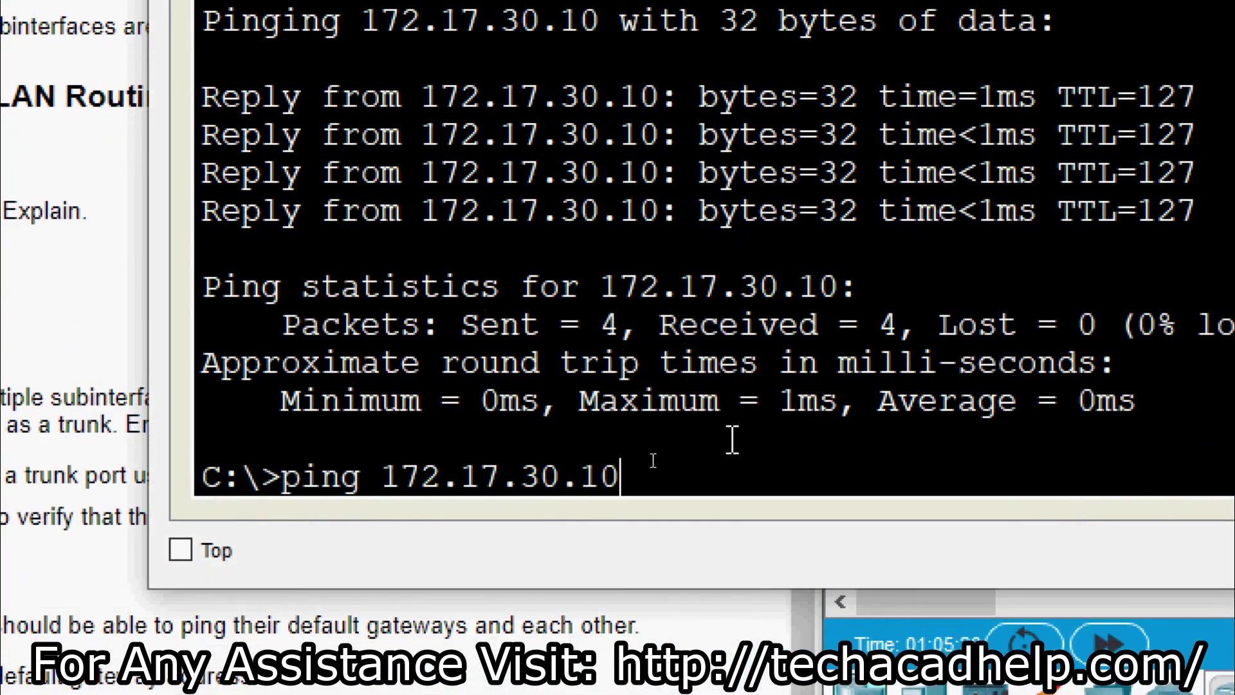
key(BackSpace)
key(Return)
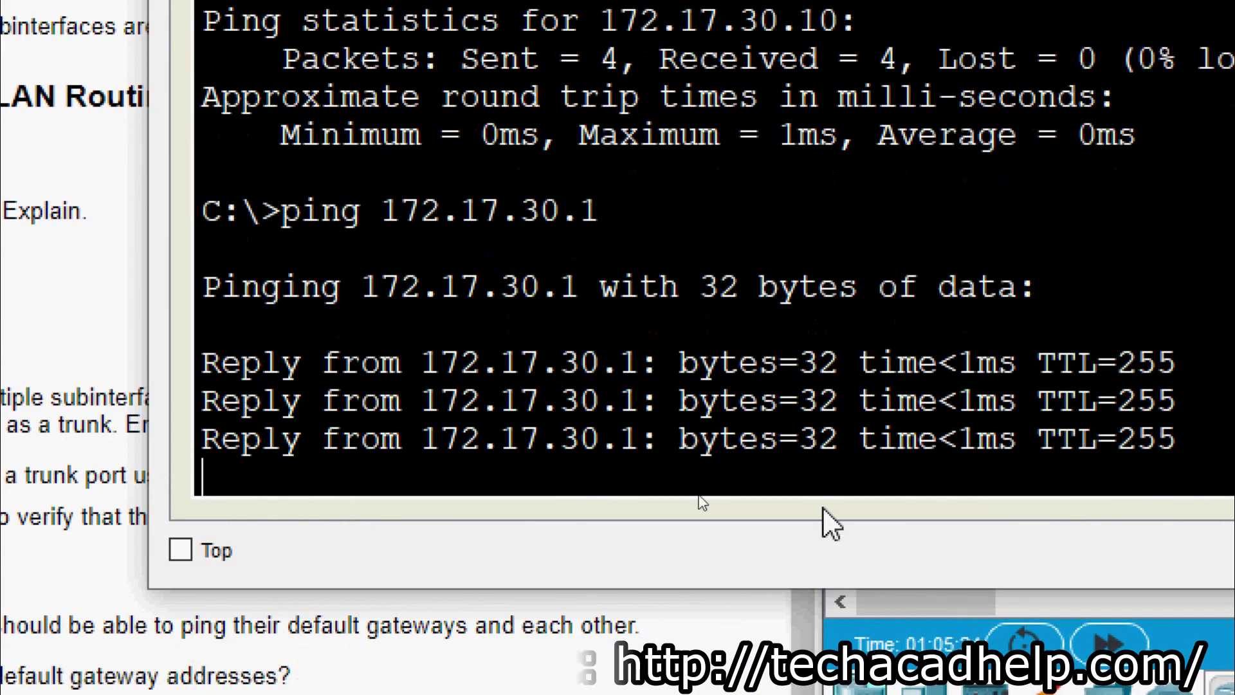
- Ping PC1's own default gateway, 172.17.10.1, by editing the previous ping command's address
key(Up)
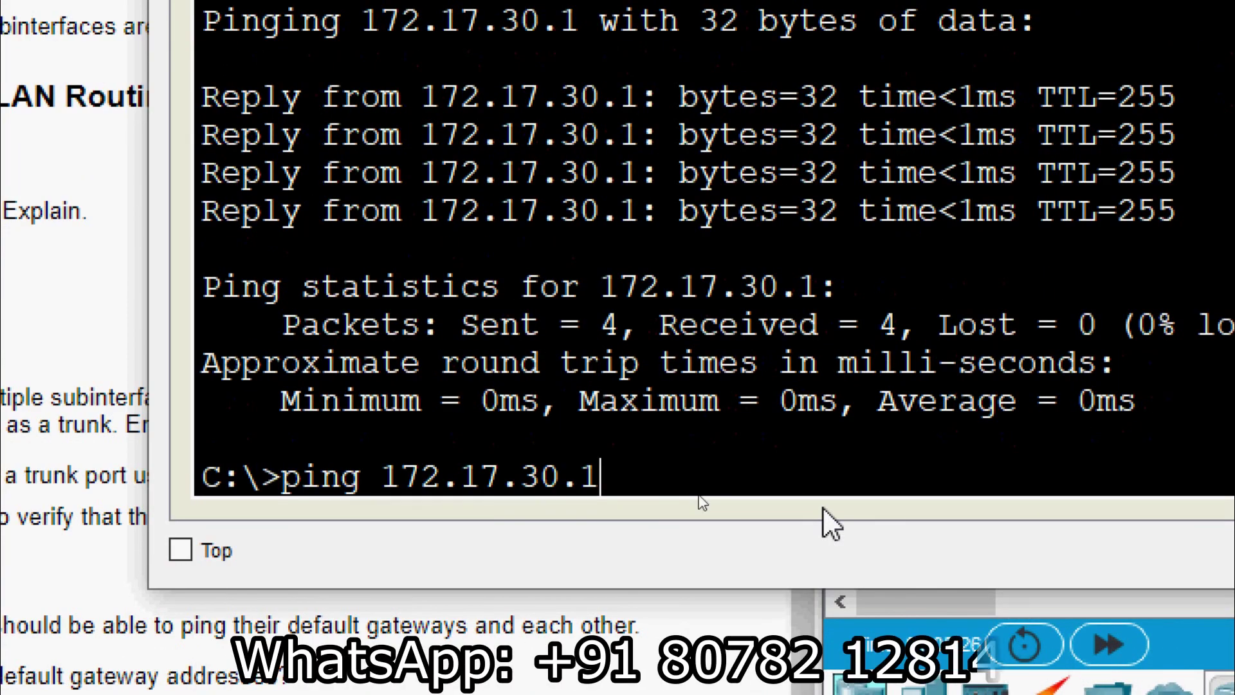
key(Left)
key(Left)
key(Left)
key(BackSpace)
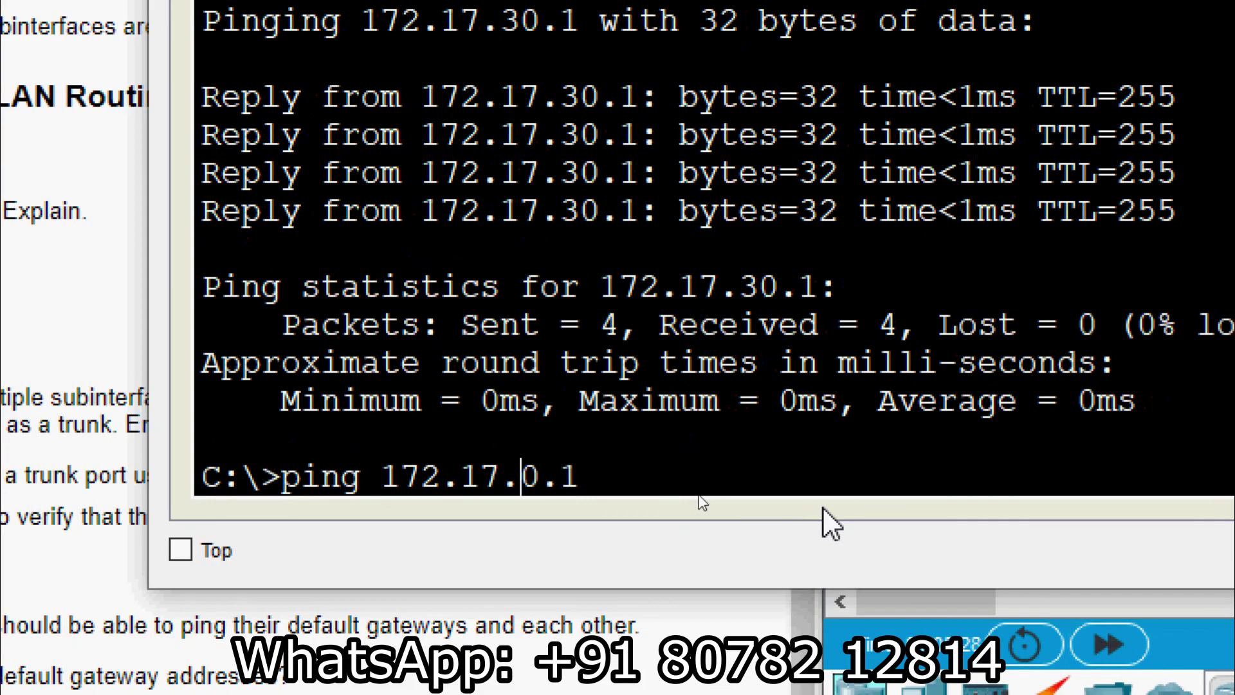
text(1)
key(Return)
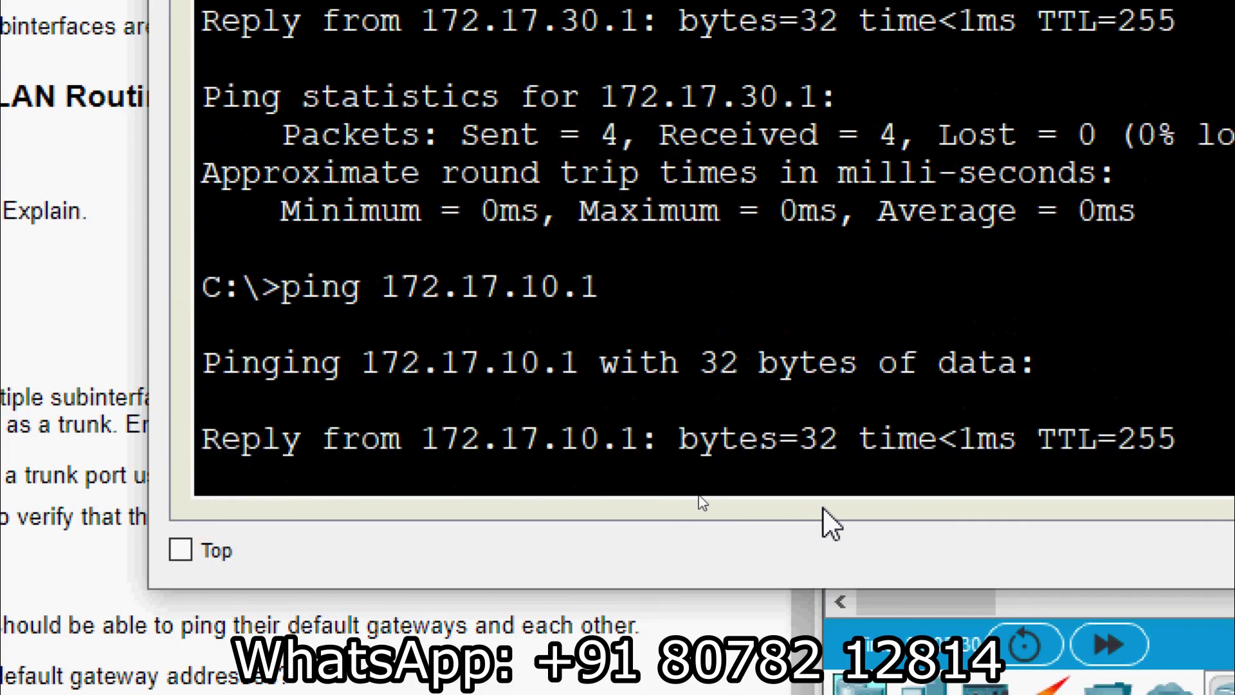